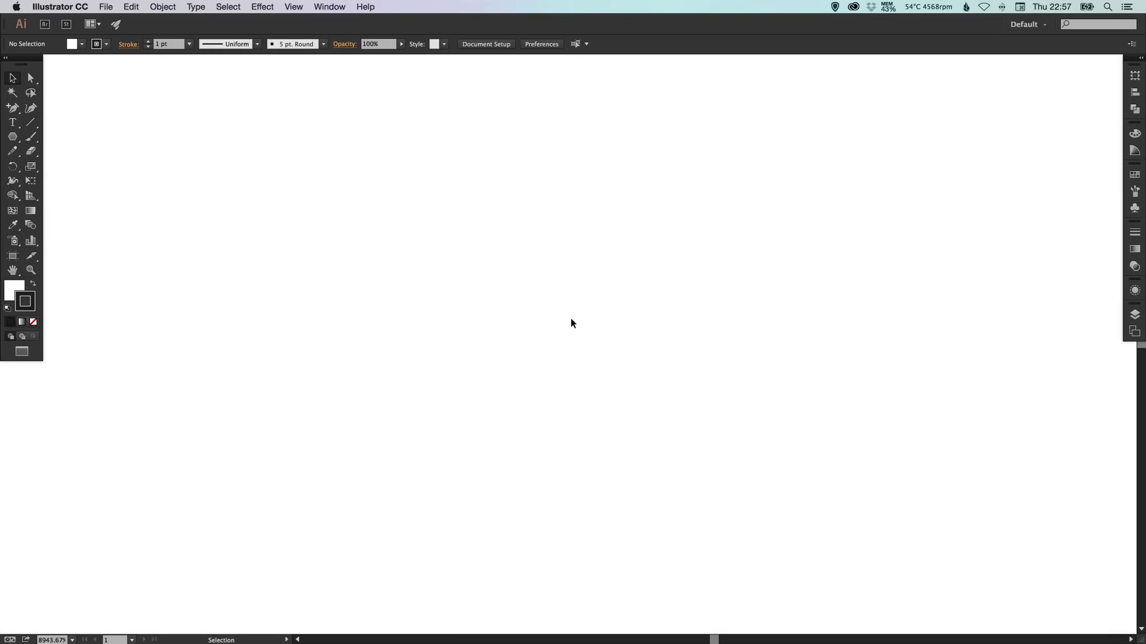
Configure a new document at 60 × 60 px with Pixels as the unit
left_click(109, 9)
left_click(111, 20)
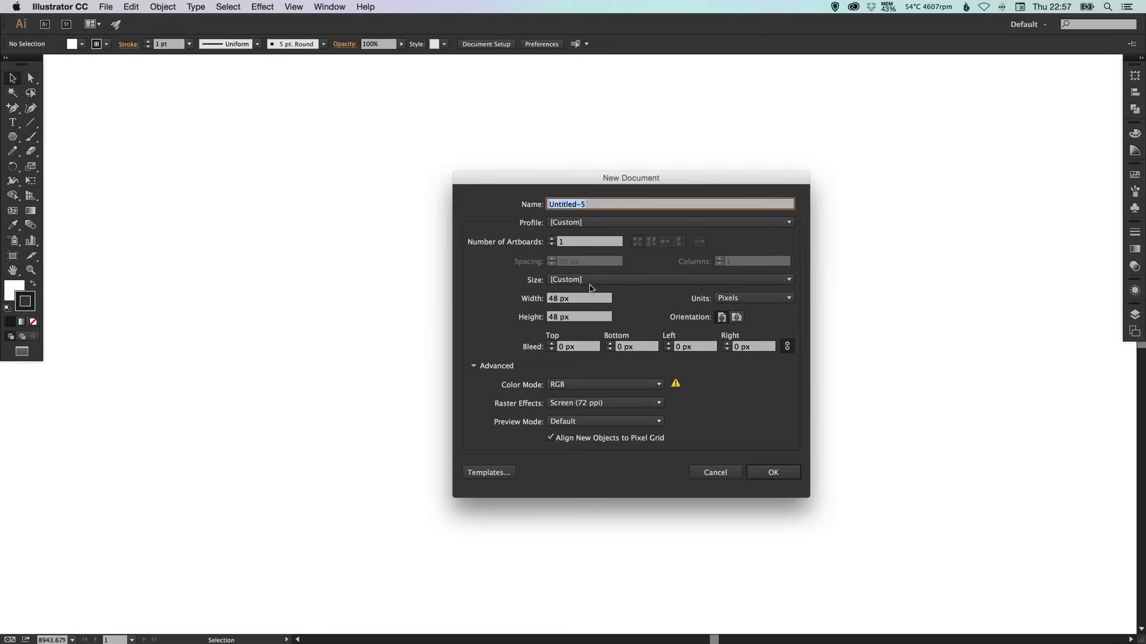
left_click(732, 301)
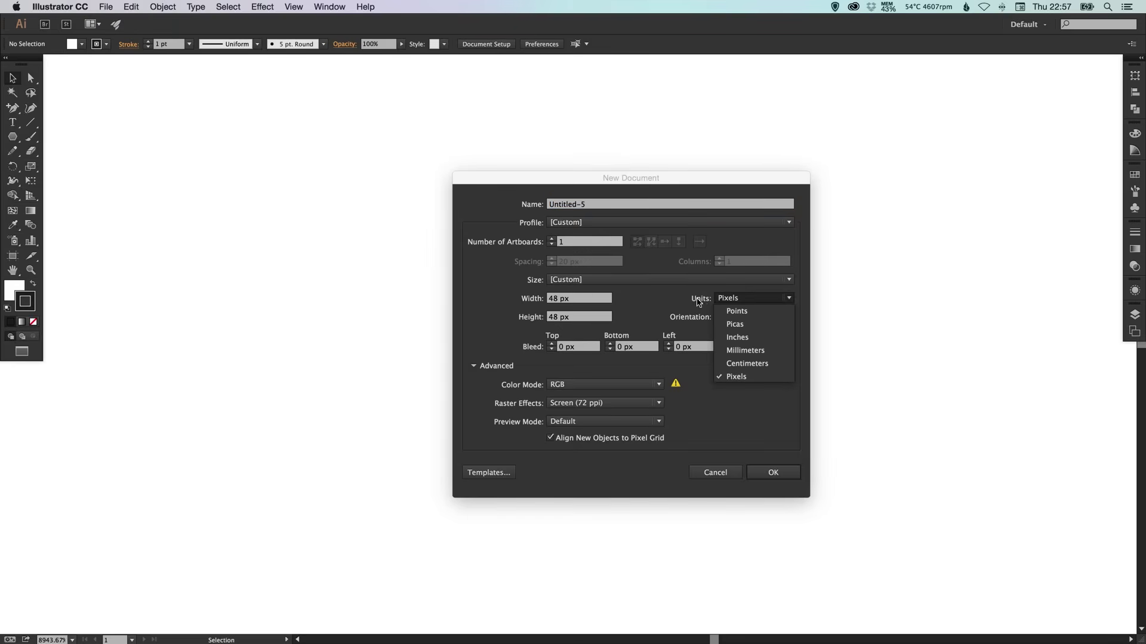
left_click(745, 379)
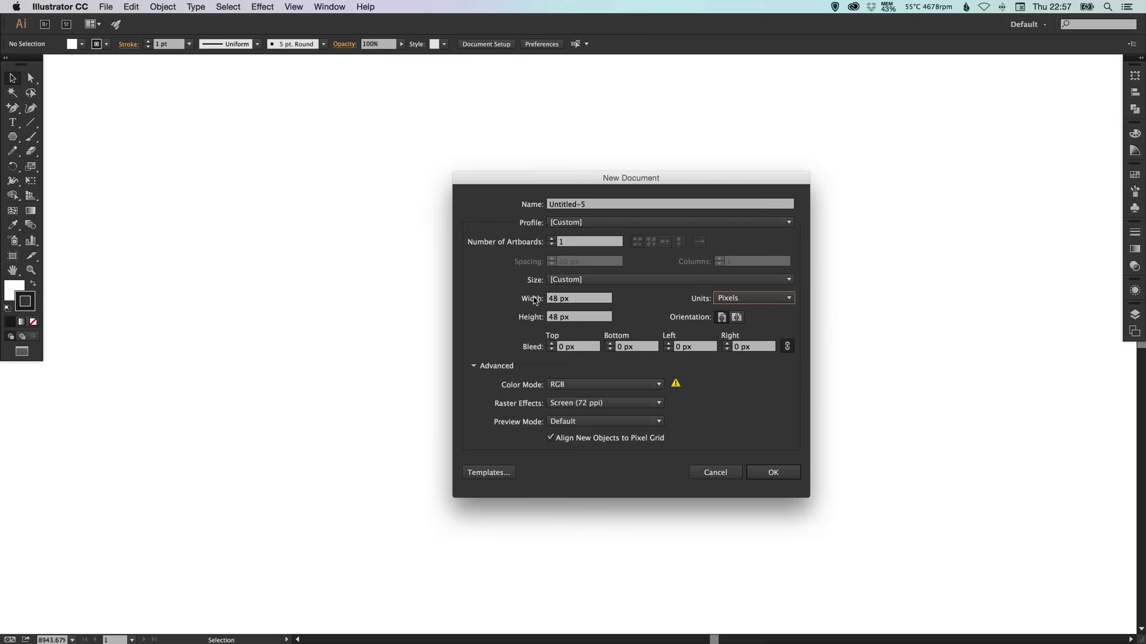
left_click_drag(587, 299, 541, 302)
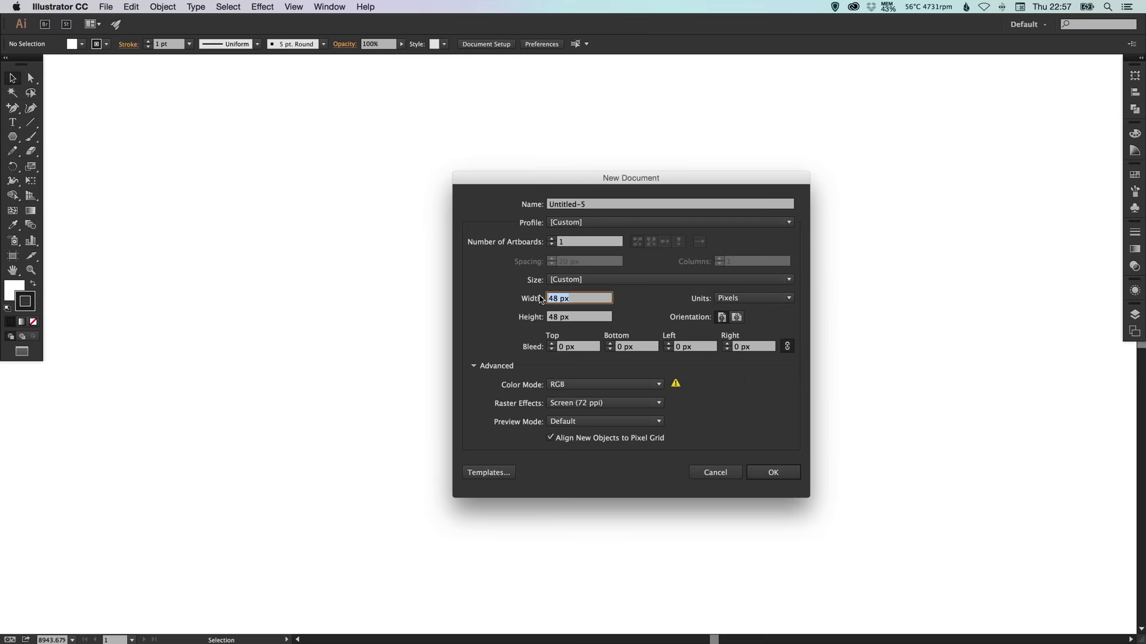
type("60")
key("Tab")
type("60")
key("Tab")
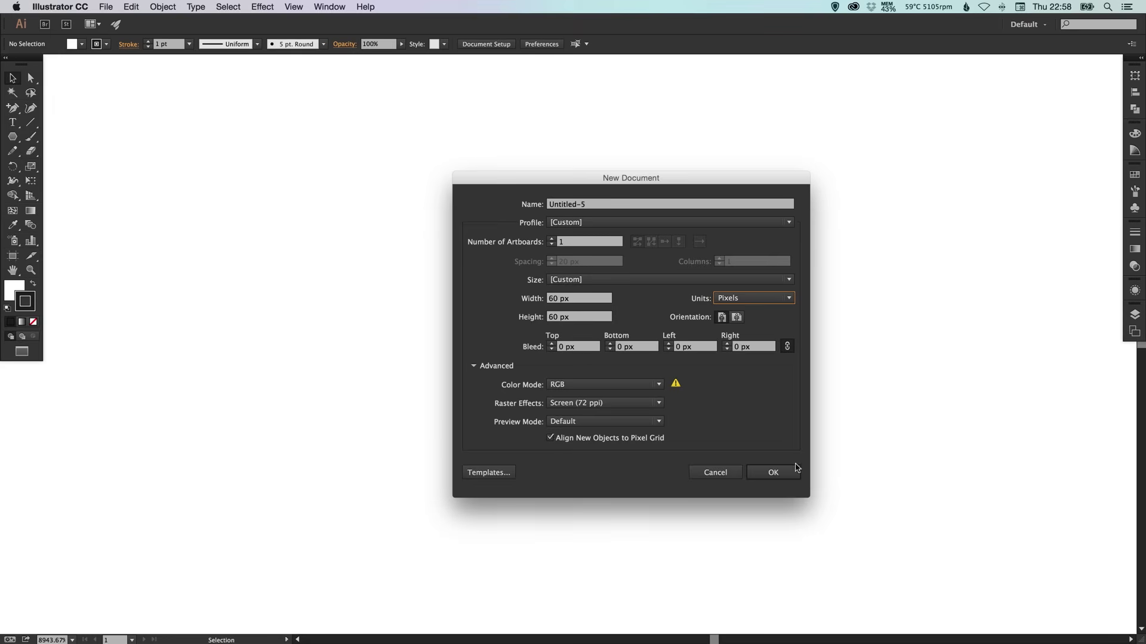
Create the 60 × 60 px document and fit its artboard in the window
left_click(775, 472)
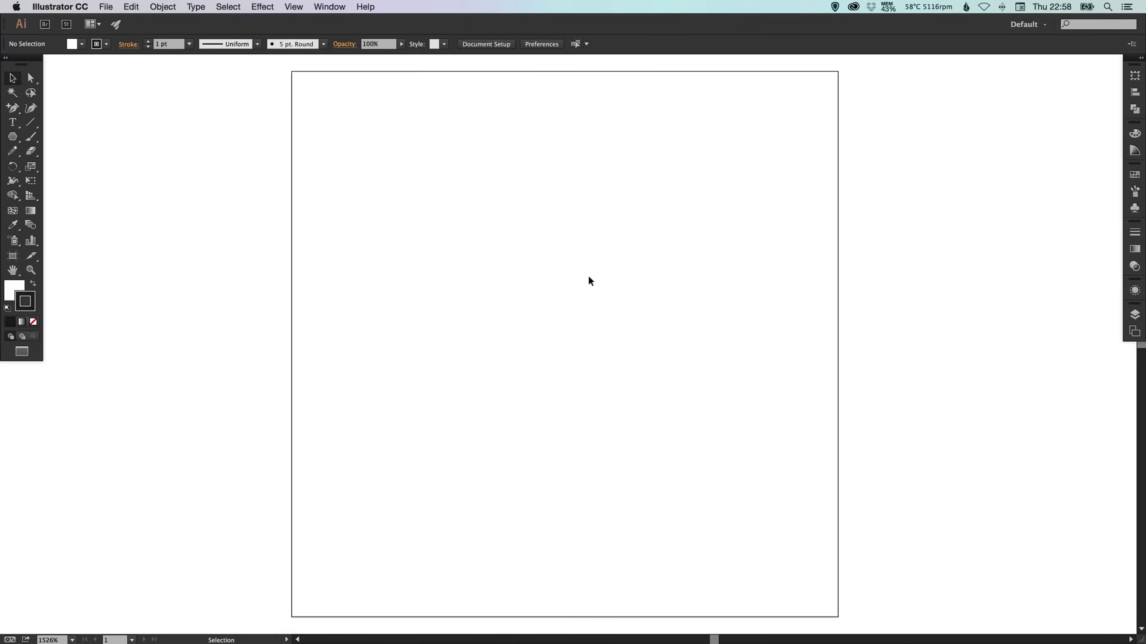
key("super+1")
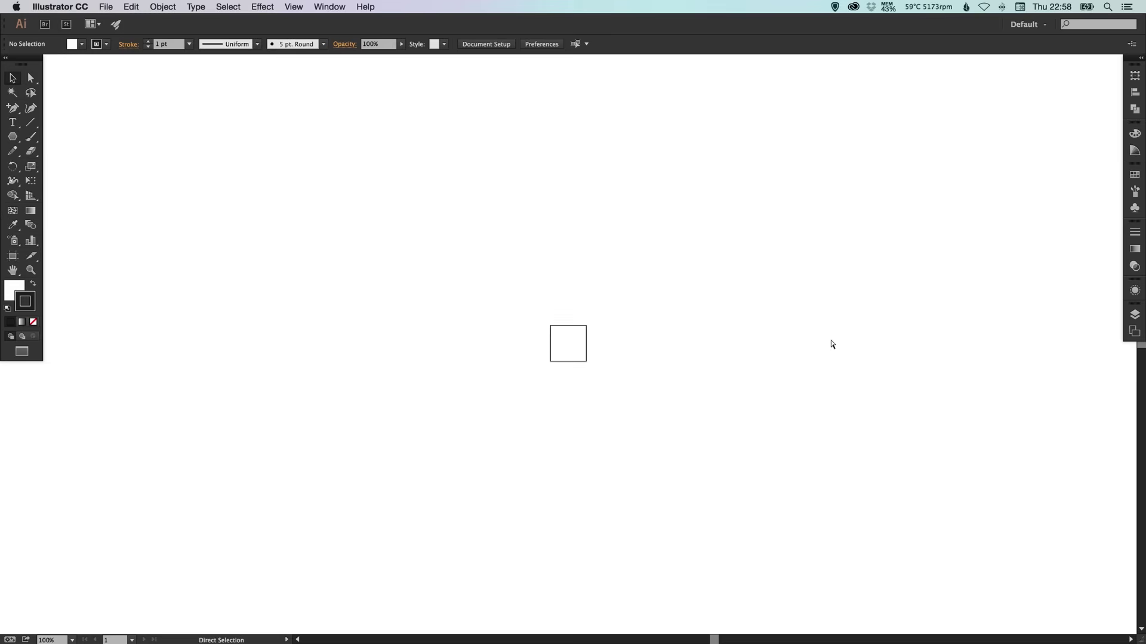
key("super+0")
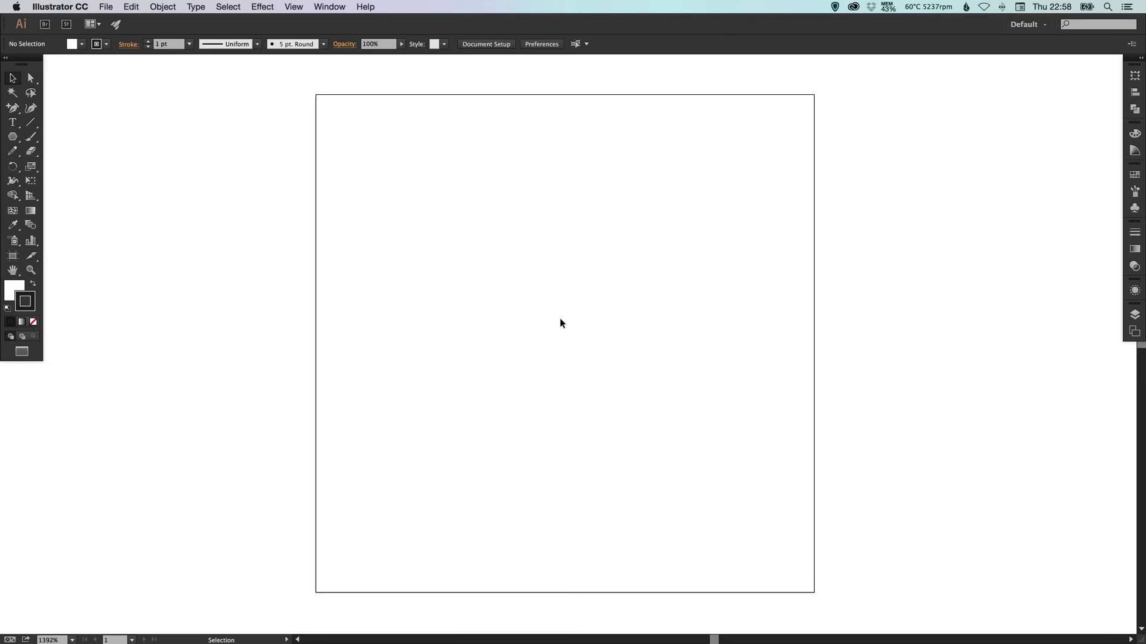
Turn on Snap to Grid and Show Grid from the View menu
left_click(293, 7)
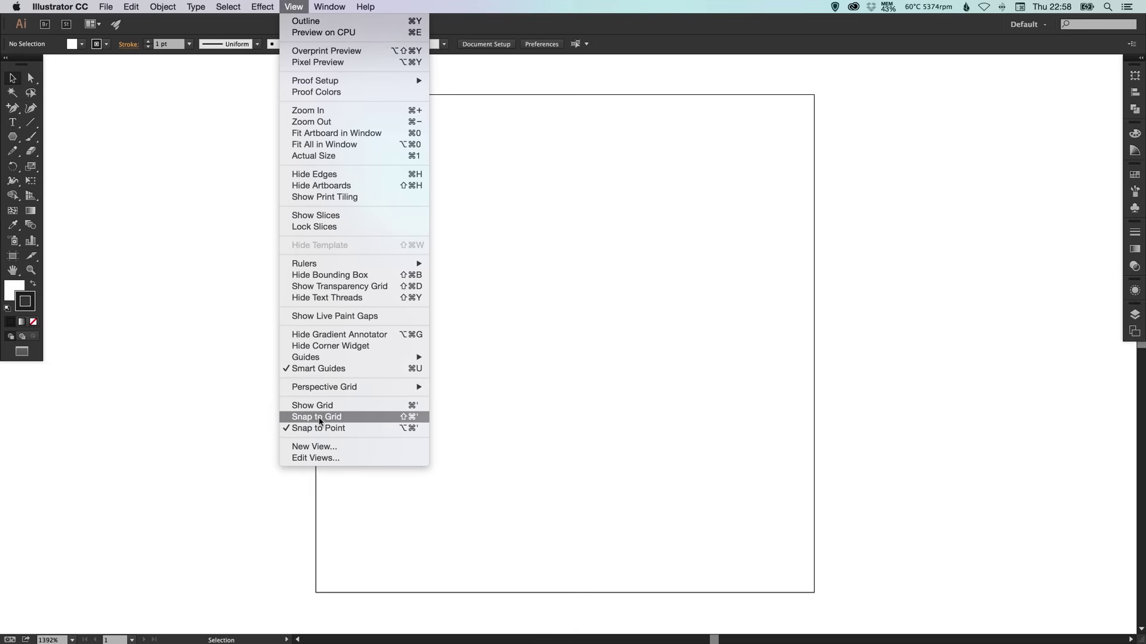
left_click(313, 418)
left_click(295, 7)
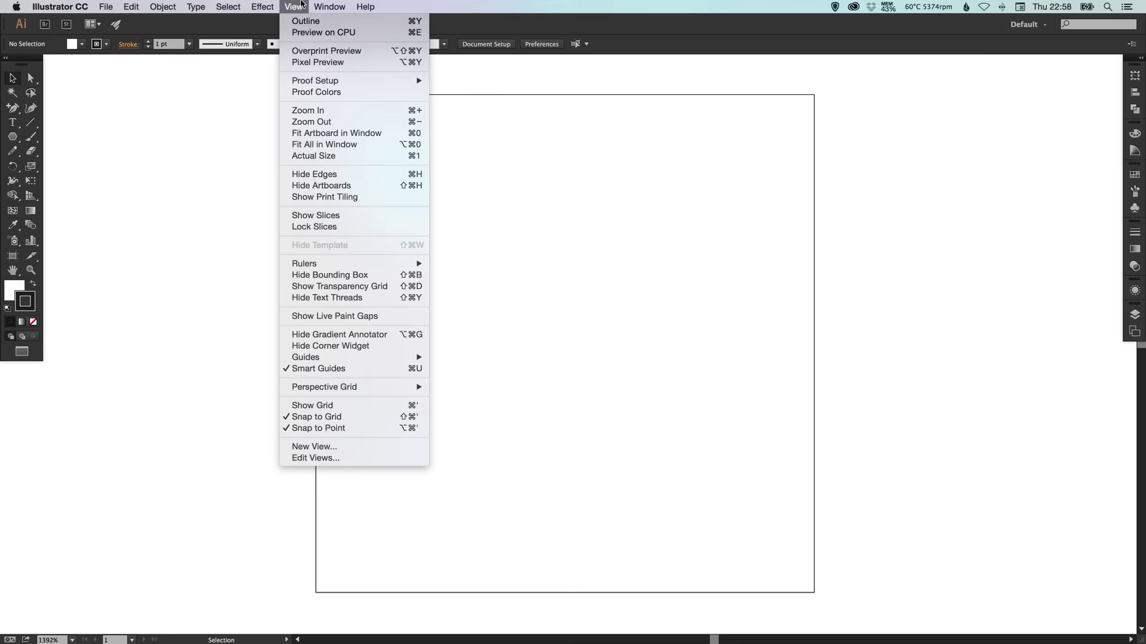
left_click(323, 405)
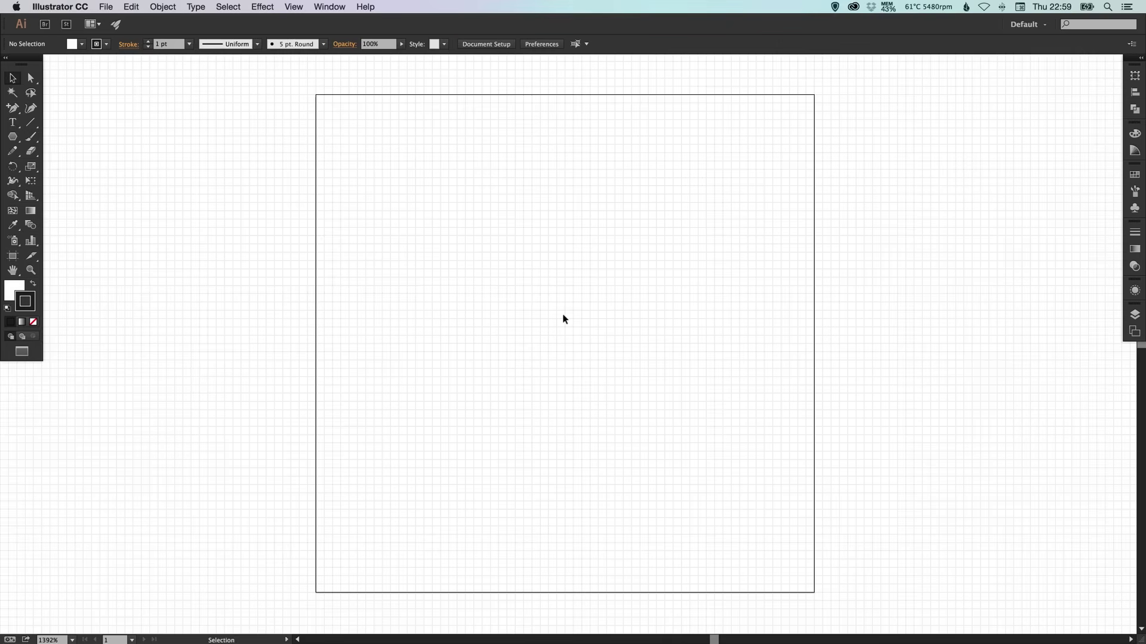
Create a Rounded Rectangle 30 px wide, 30 px high, with 8 px corner radius
left_click(13, 137)
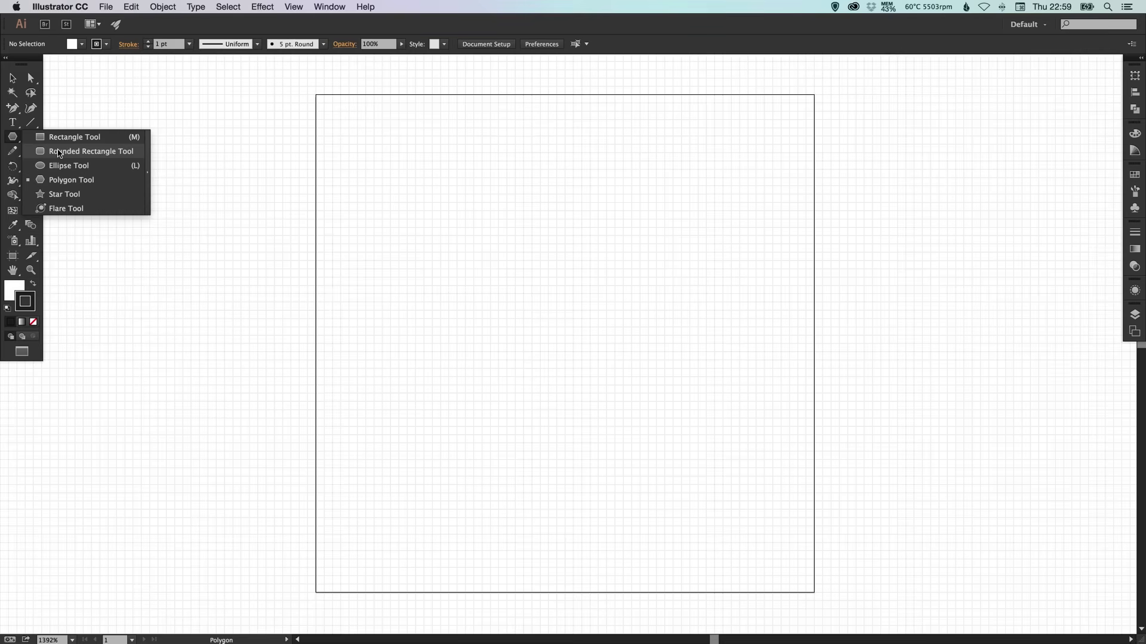
left_click(59, 152)
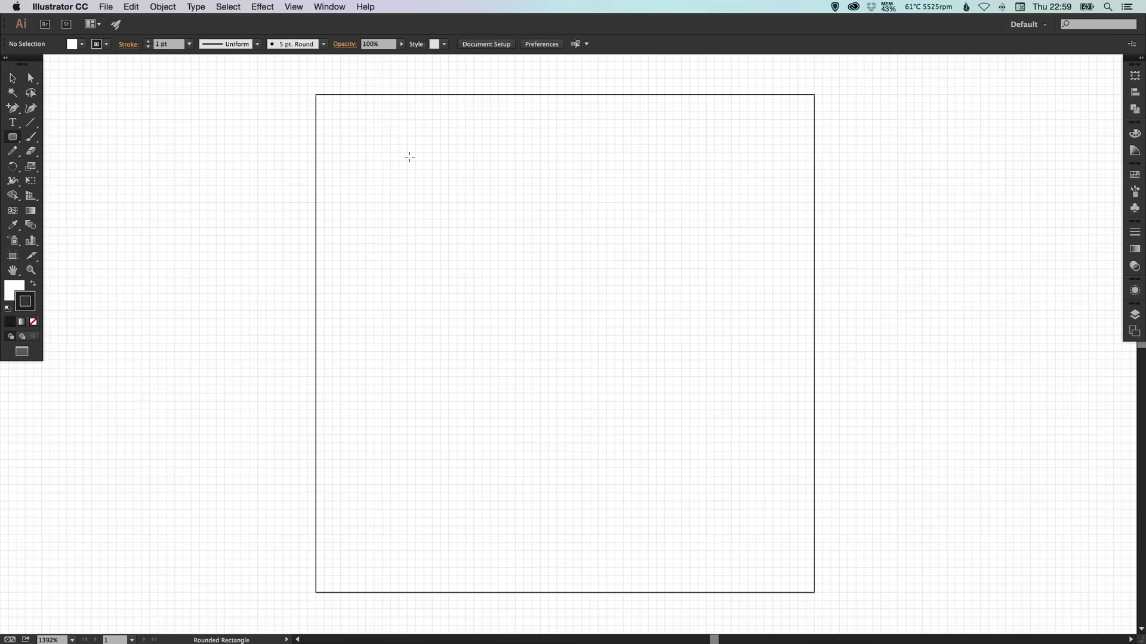
left_click(410, 158)
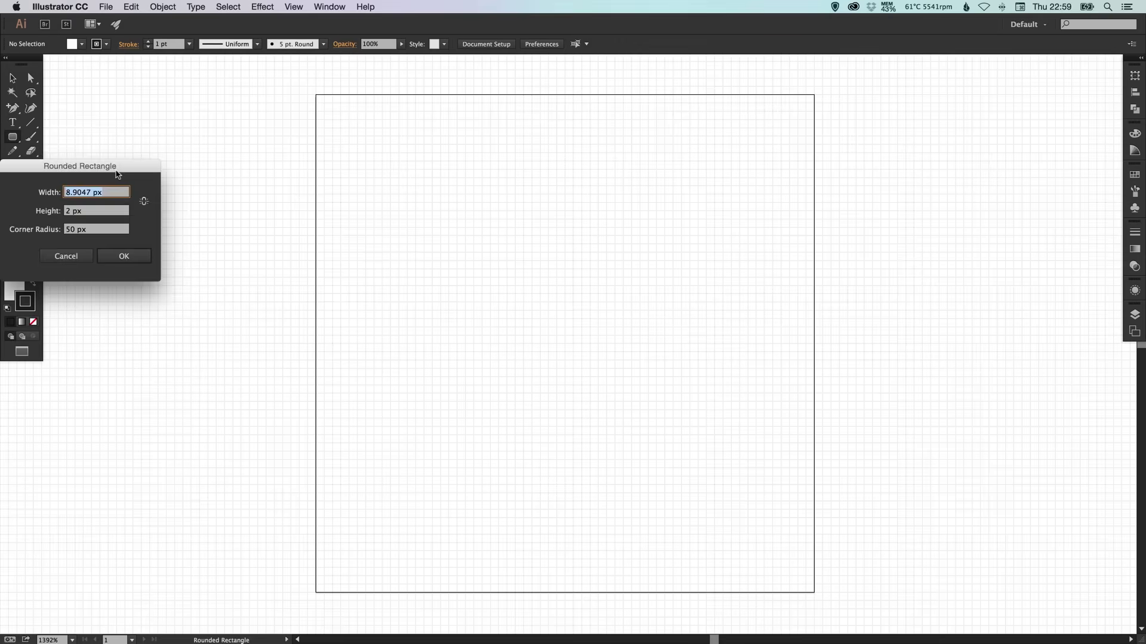
left_click_drag(117, 174, 593, 245)
left_click(515, 303)
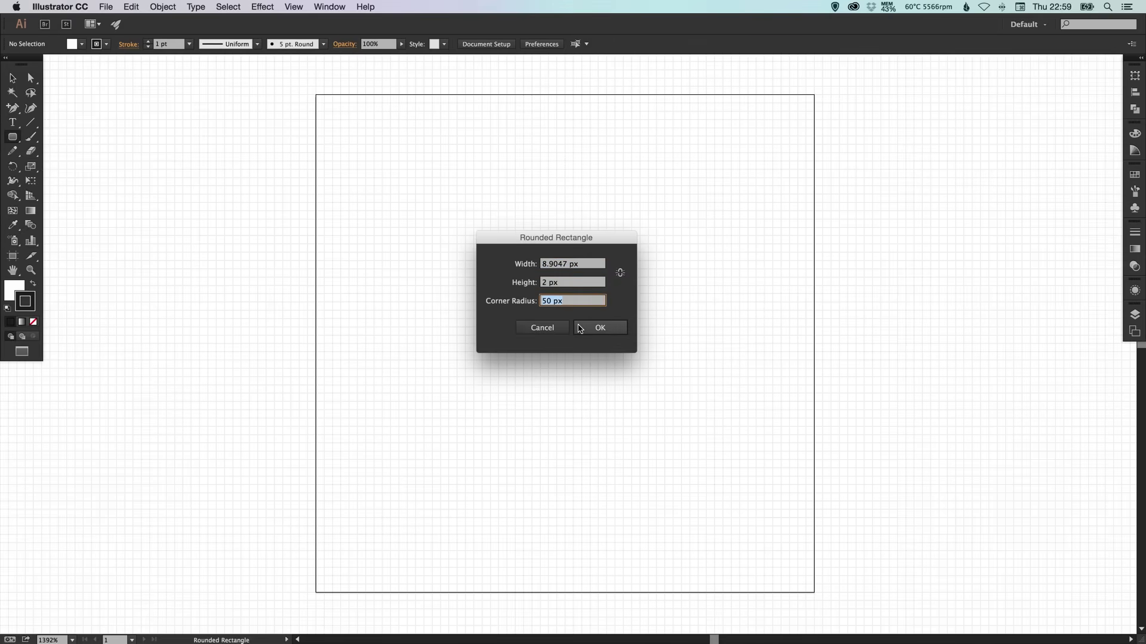
type("2")
left_click(563, 263)
type("30")
key("Tab")
type("30")
key("Return")
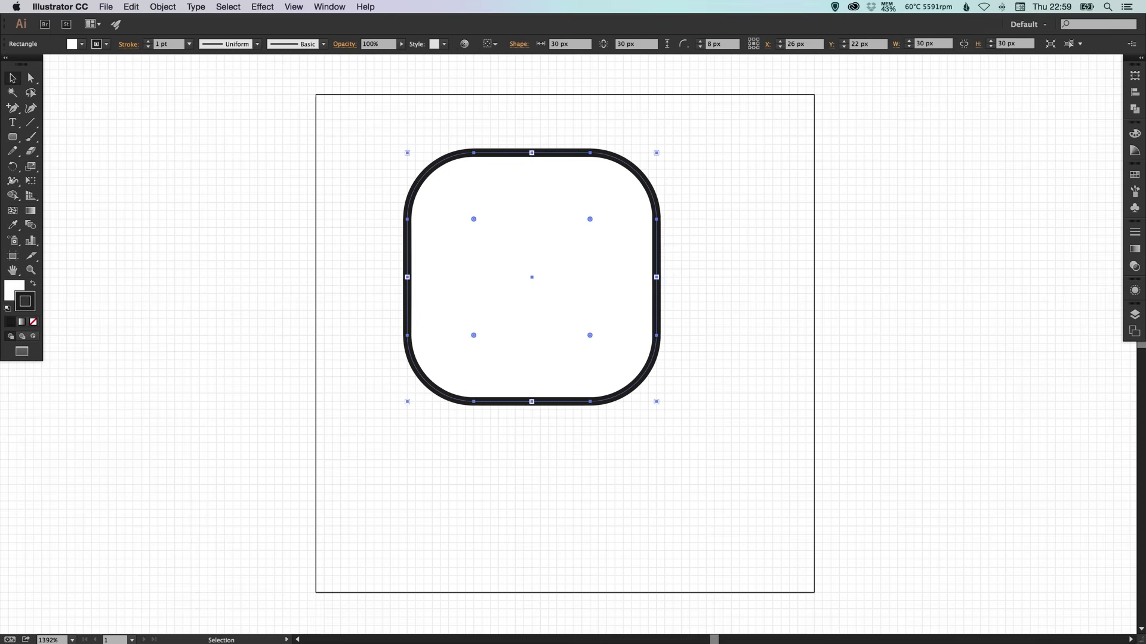
Set the rounded square's fill to None and its stroke weight to 2 pt
left_click(15, 288)
left_click(33, 323)
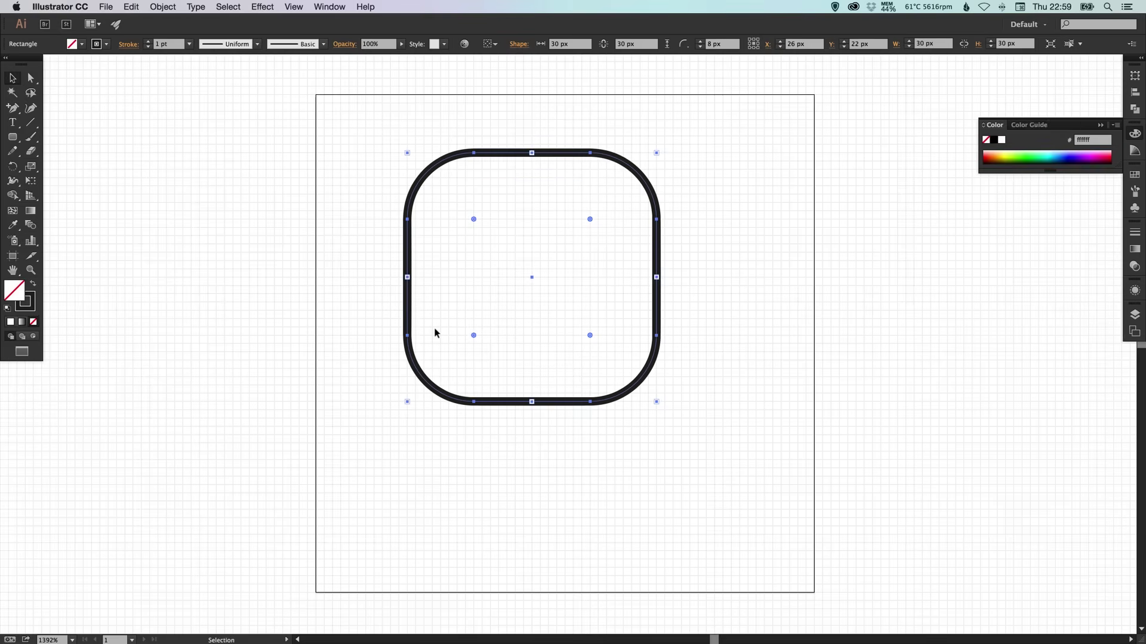
left_click(1135, 233)
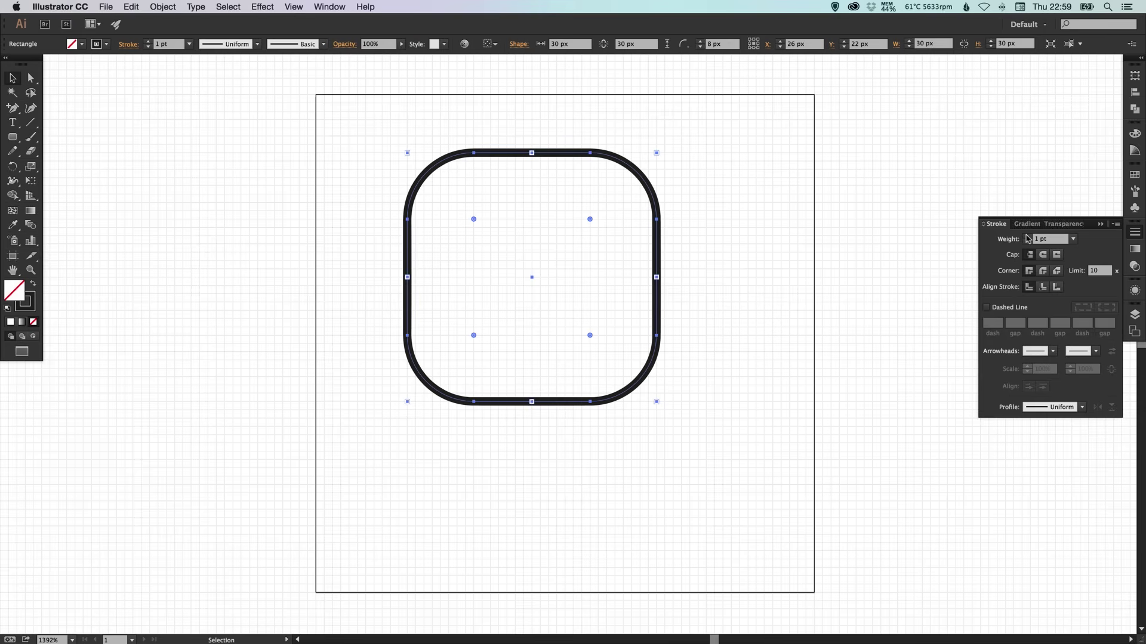
left_click(1026, 236)
Zoom in on the square's corner and compare stroke weights from 1 to 4 pt
left_click(751, 269)
key("z")
left_click_drag(519, 159, 647, 224)
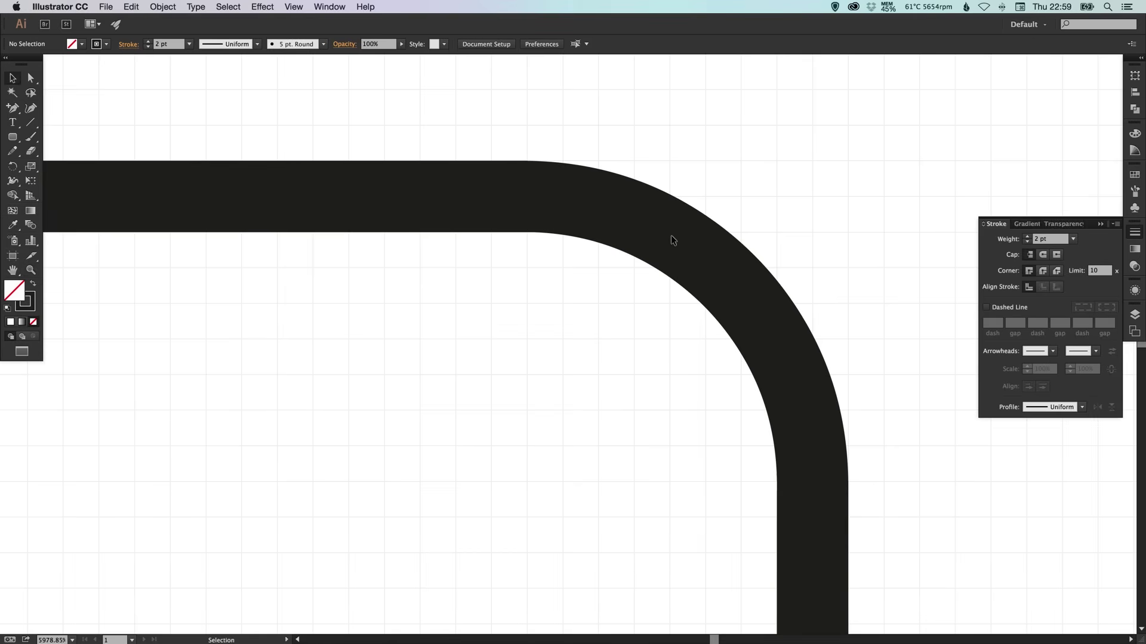
left_click(671, 242)
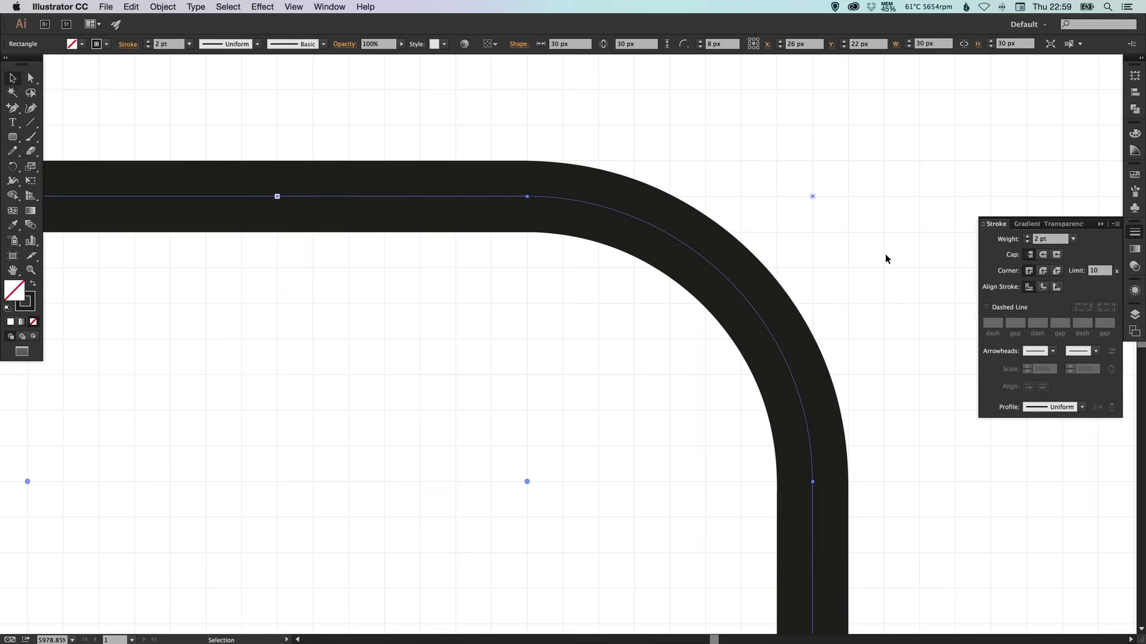
left_click(1026, 236)
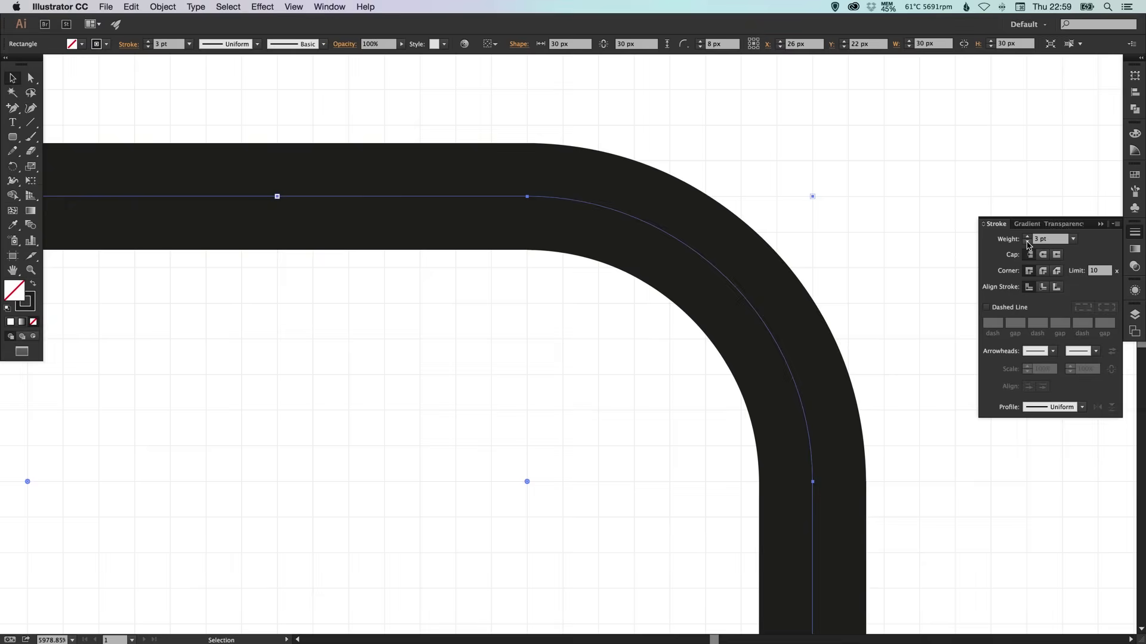
left_click(1027, 244)
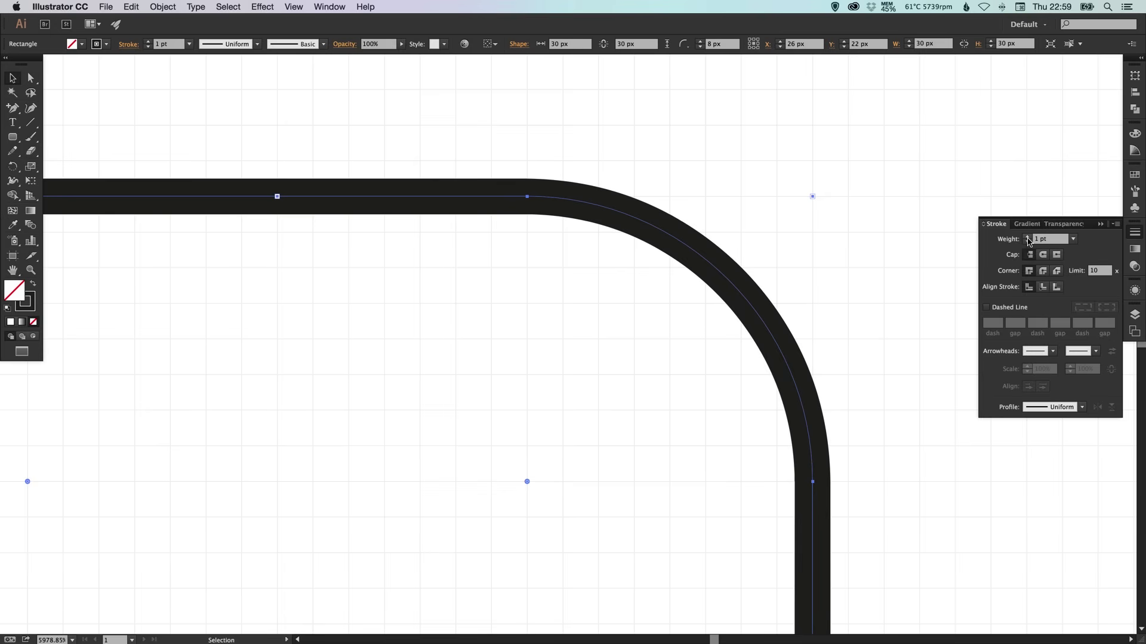
left_click(1028, 237)
left_click(1028, 237)
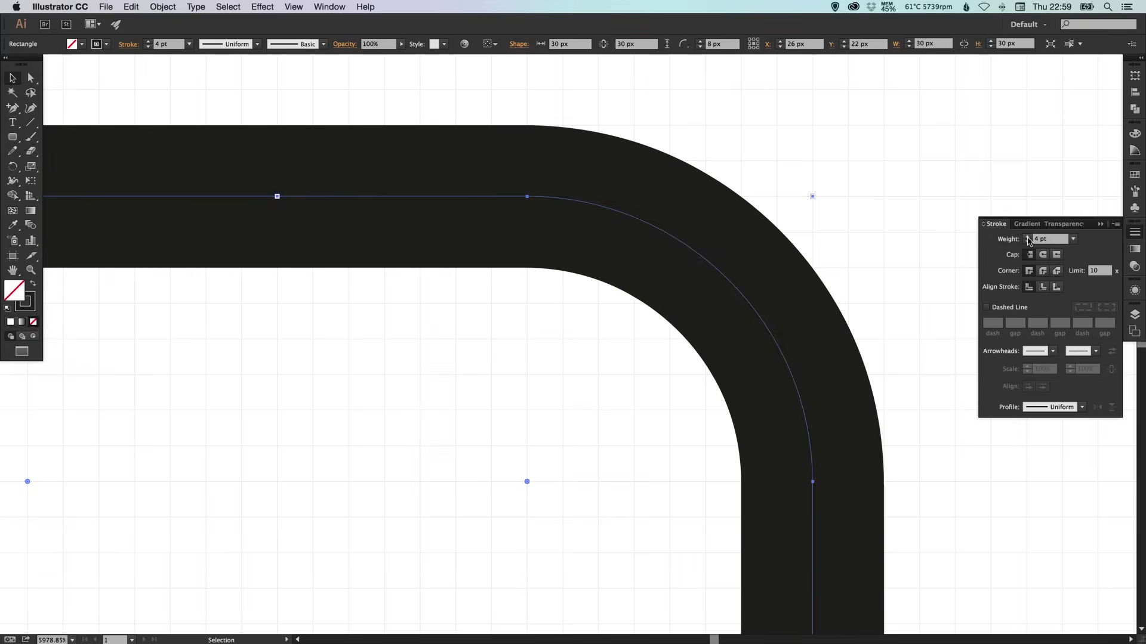
left_click(1028, 243)
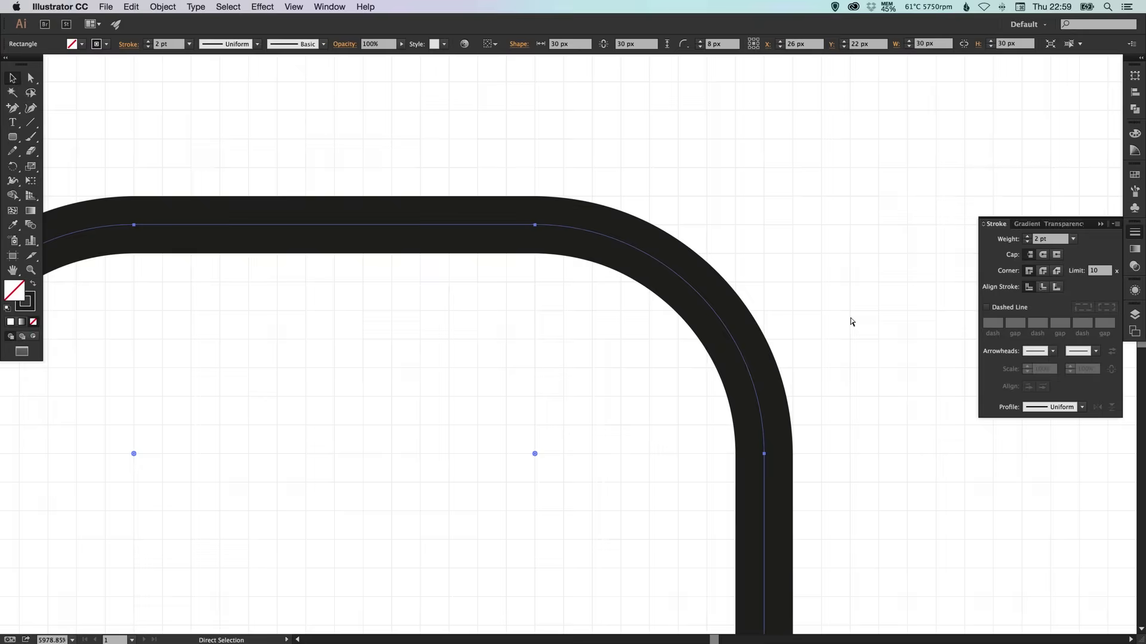
scroll(850, 315, "down", 5)
left_click_drag(508, 303, 545, 313)
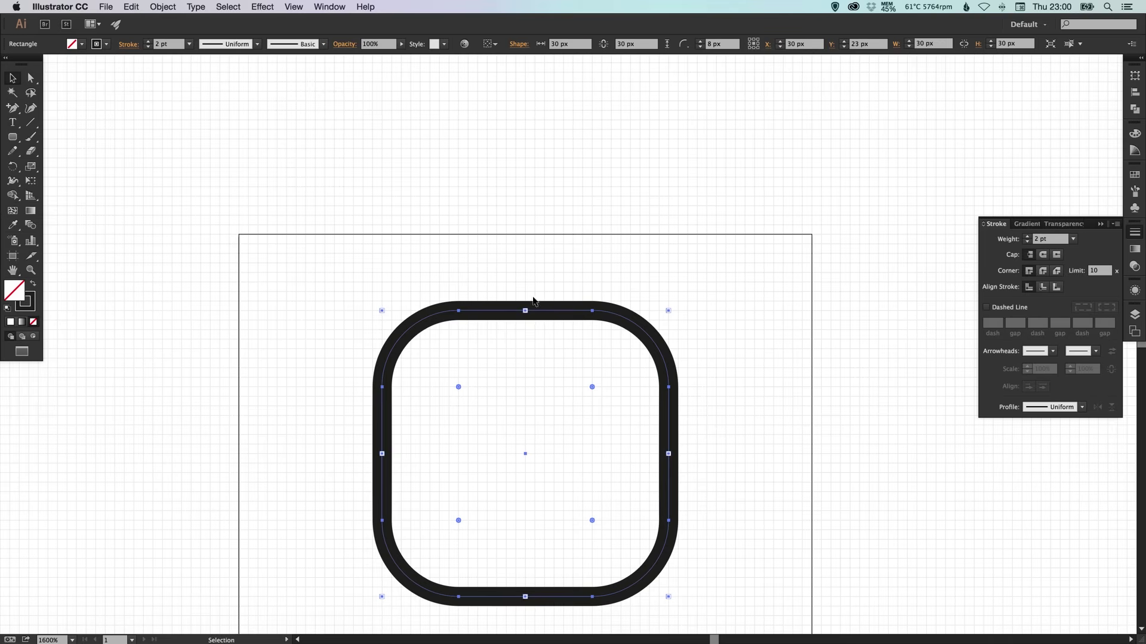
key("z")
left_click_drag(297, 288, 686, 583)
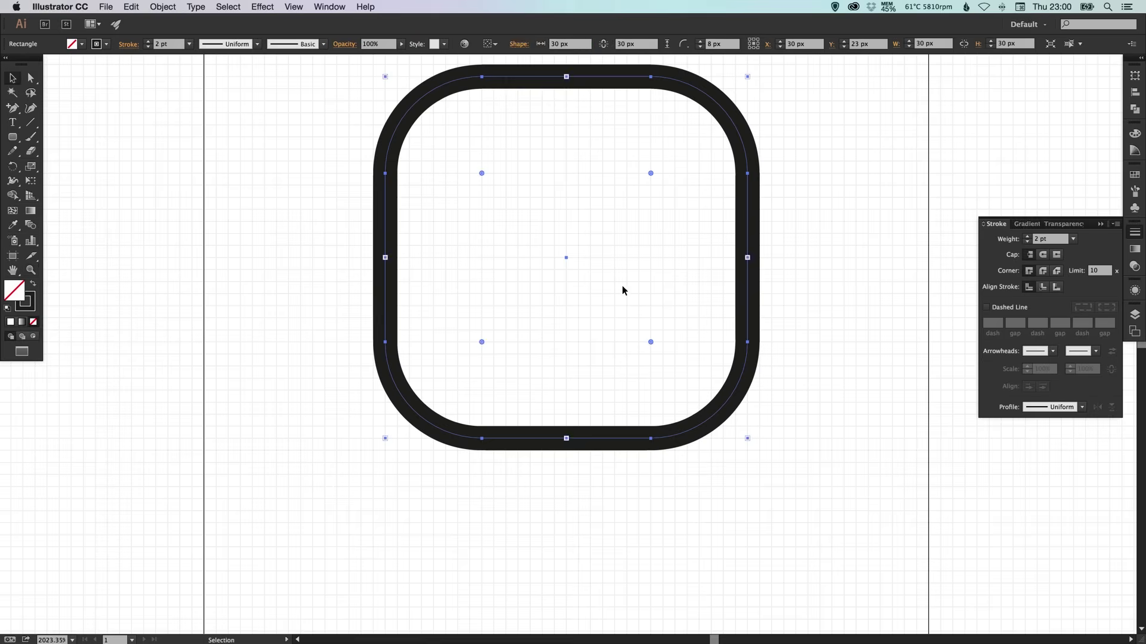
key("v")
scroll(524, 454, "up", 3)
left_click(753, 316)
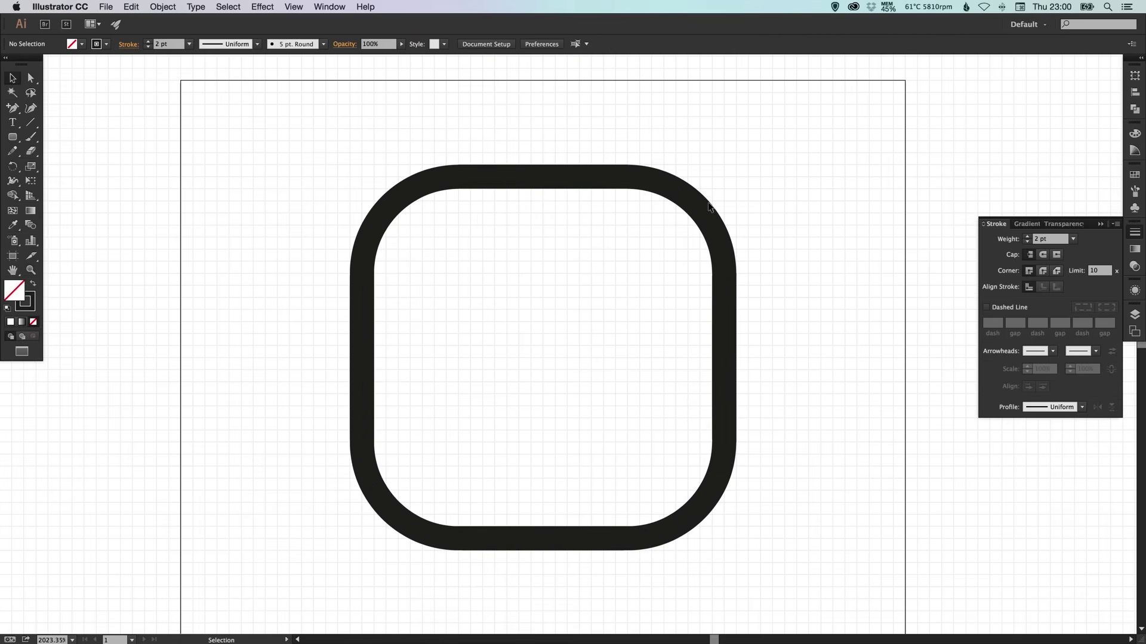
left_click(608, 181)
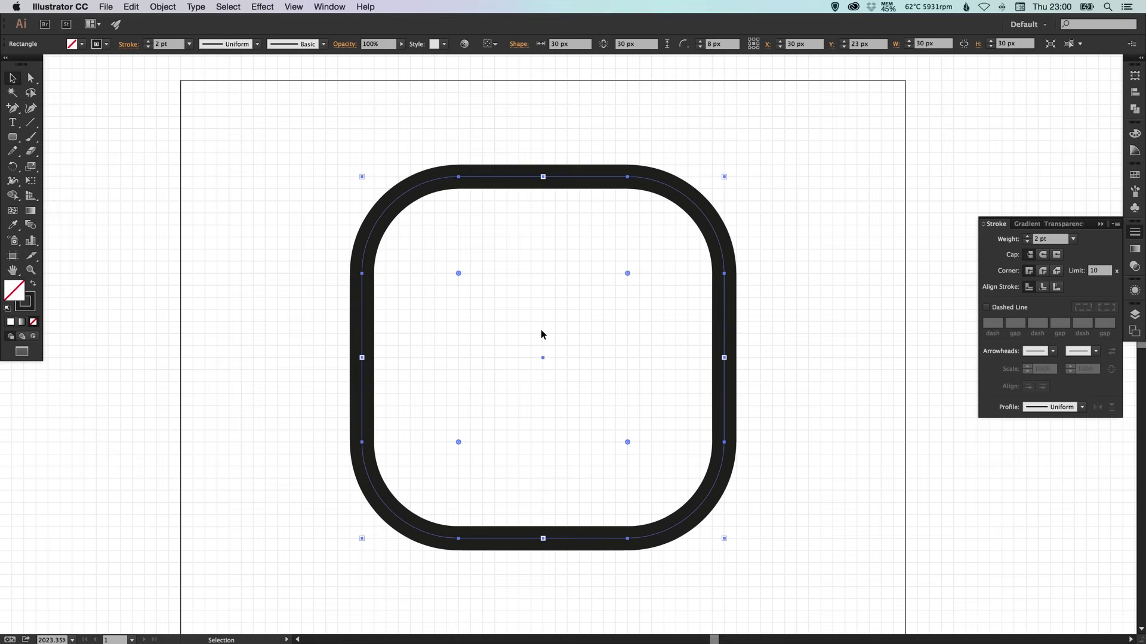
left_click(540, 273)
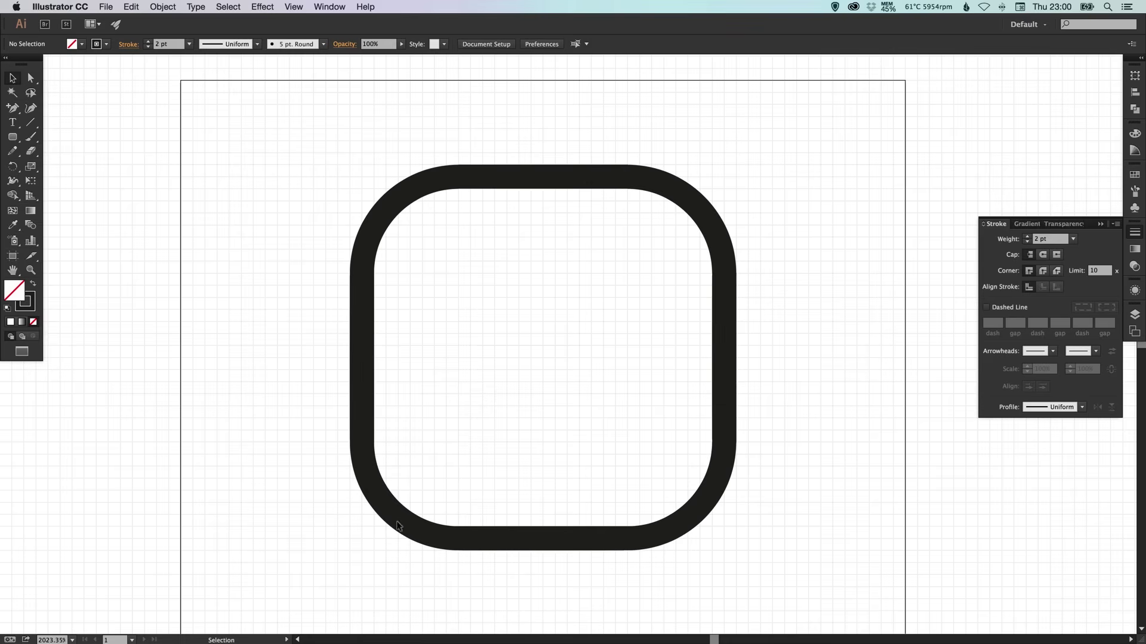
left_click(362, 334)
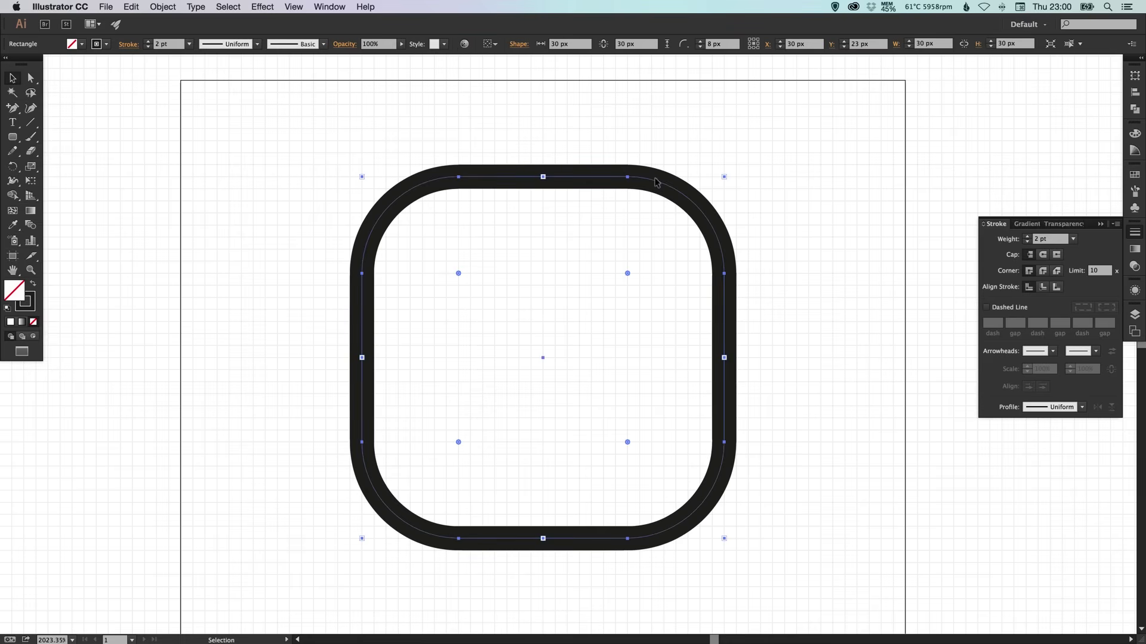
key("a")
key("ctrl+minus")
key("v")
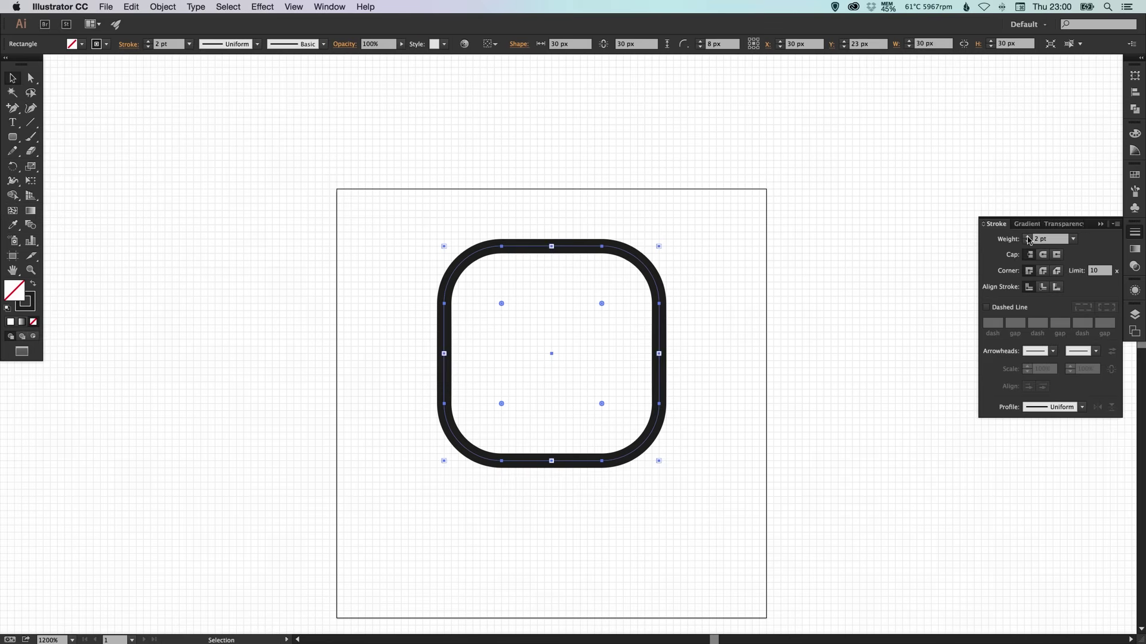
left_click(1028, 236)
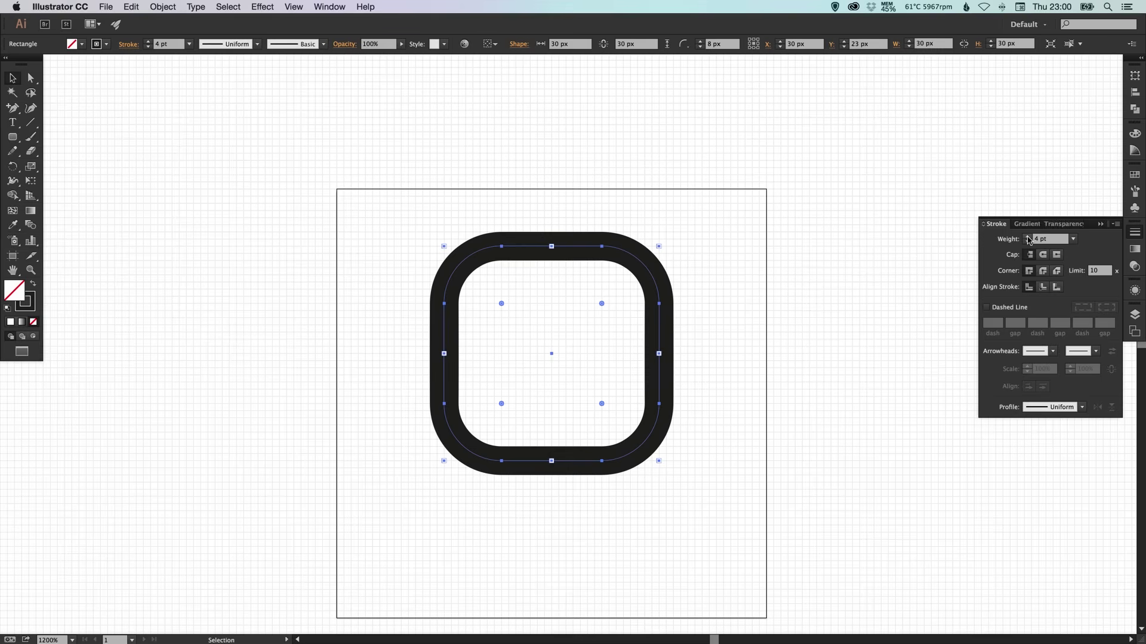
left_click(1029, 243)
left_click(1029, 243)
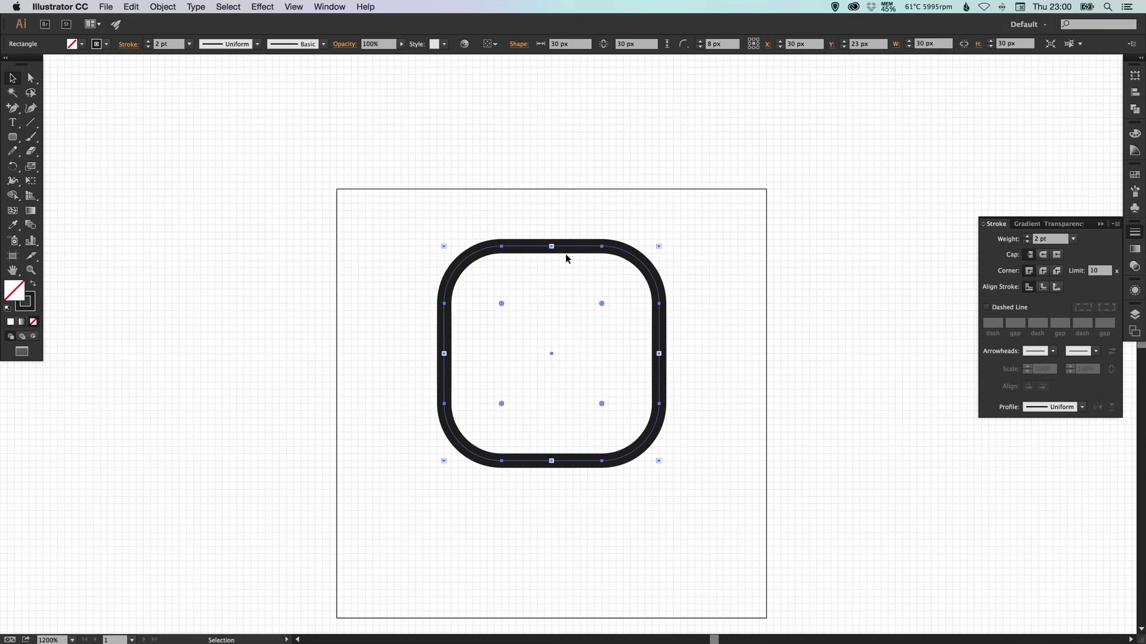
Move the rounded square up the artboard and view the tall rectangle
key("super+equal")
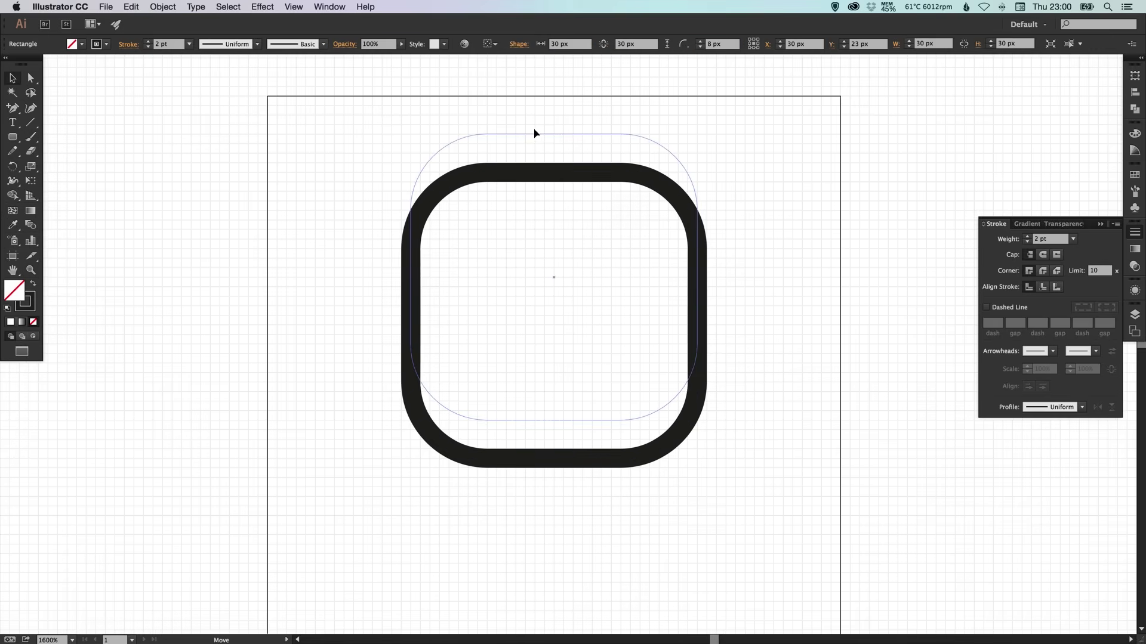
left_click_drag(535, 130, 537, 114)
key("space")
mouse_move(556, 394)
left_mouse_down()
mouse_move(551, 282)
mouse_move(549, 551)
left_mouse_up()
key("super+minus")
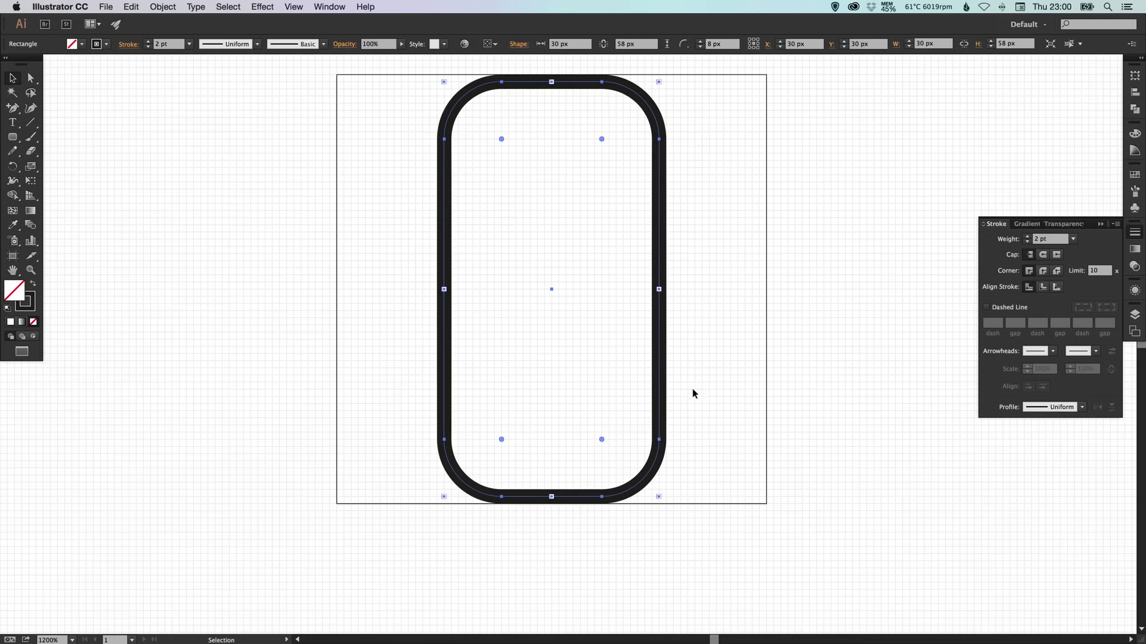
Adjust the rectangle's width with its side handles, settling at 32 px
left_click_drag(658, 288, 766, 288)
left_click_drag(445, 289, 337, 289)
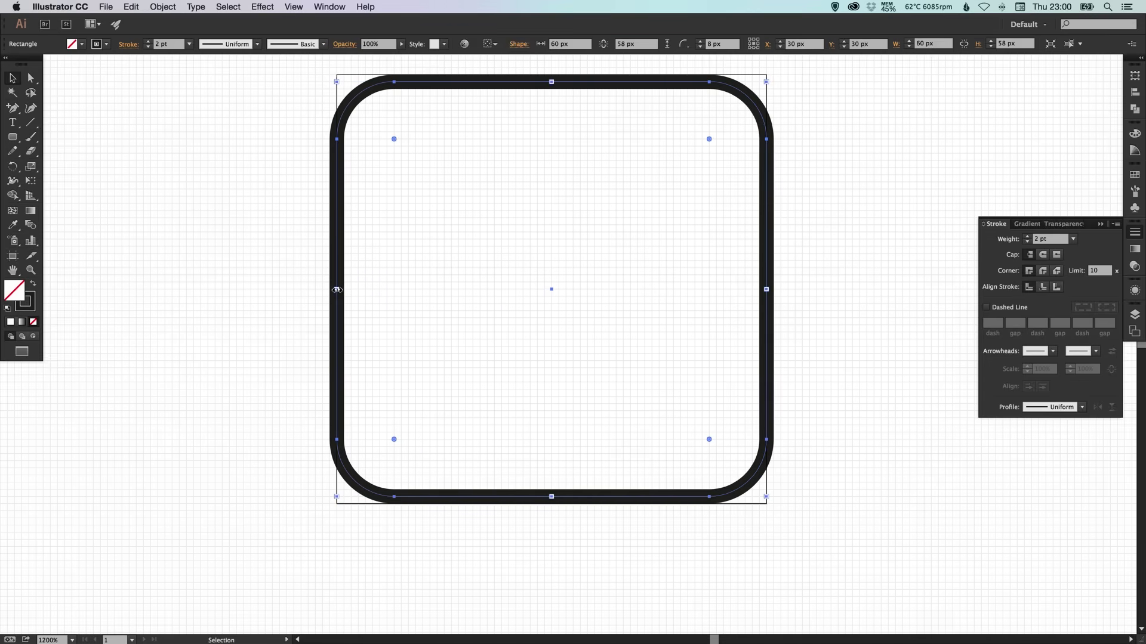
mouse_move(337, 290)
left_mouse_down()
mouse_move(454, 288)
mouse_move(439, 289)
left_mouse_up()
key("ctrl+z")
left_click_drag(337, 289, 437, 290)
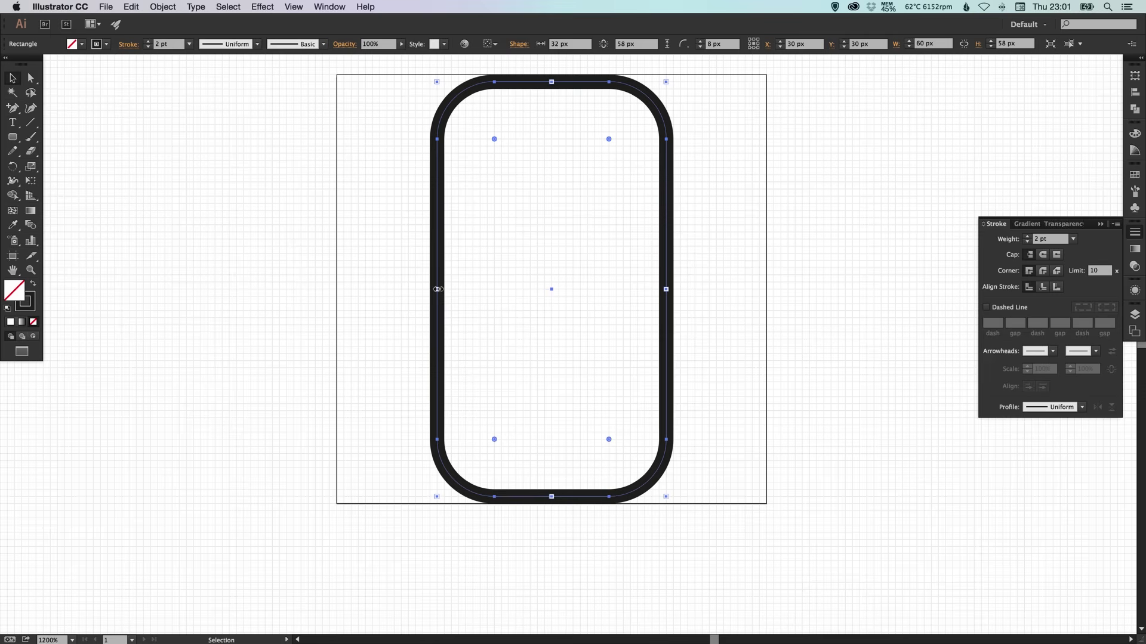
left_click(742, 297)
scroll(742, 297, "up", 3)
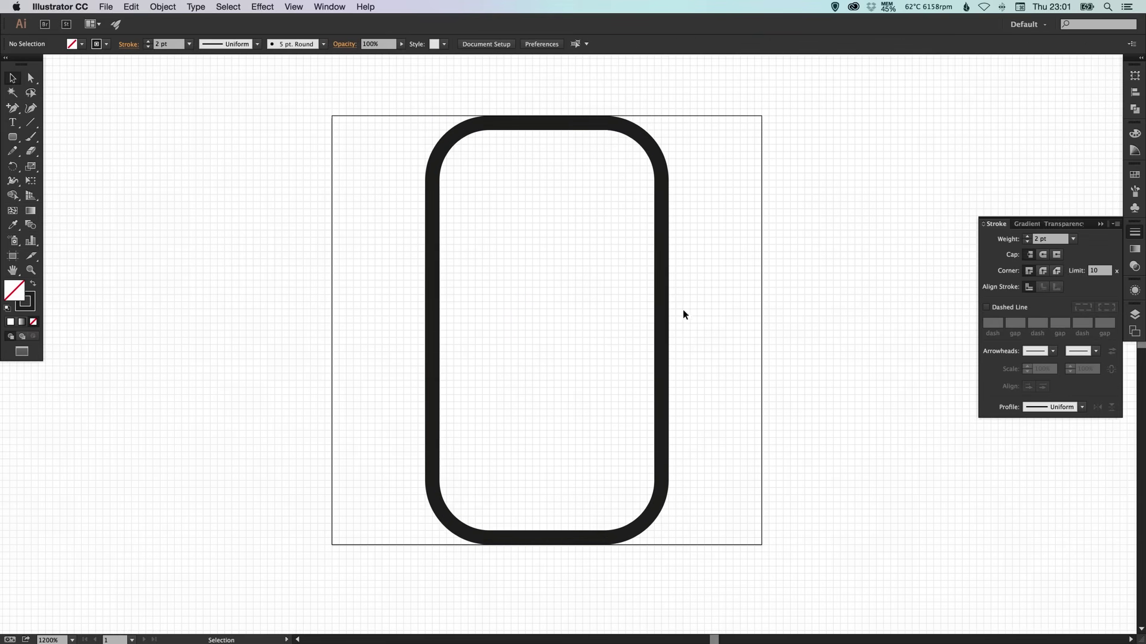
Draw a horizontal line across the upper phone body and nudge it up
left_click(33, 122)
left_click_drag(439, 216, 654, 216)
key("v")
left_click(739, 237)
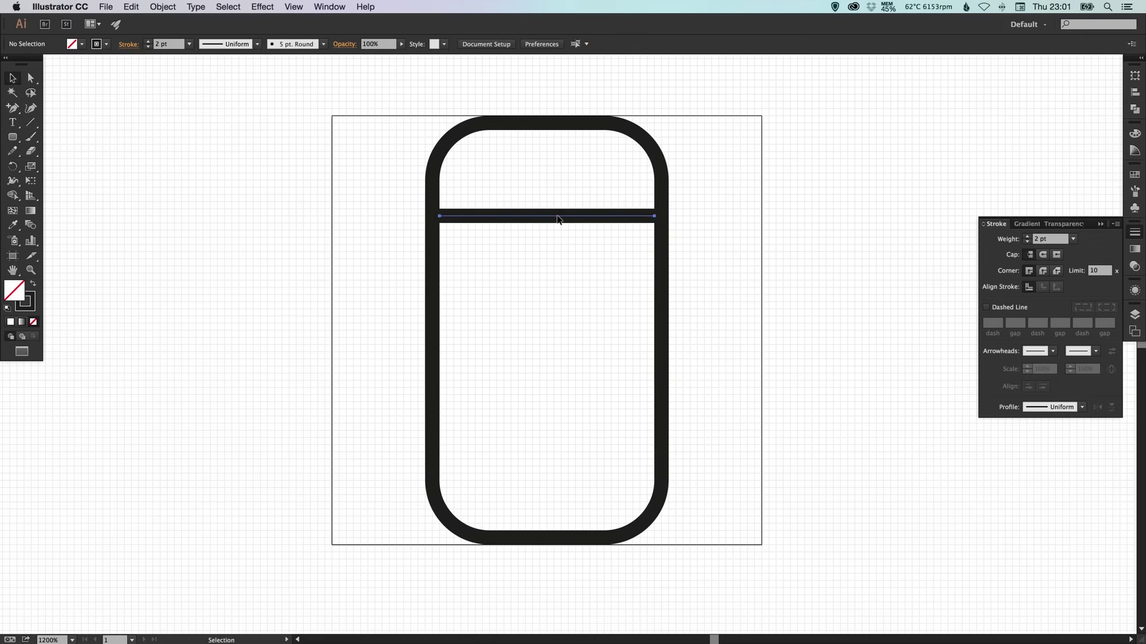
left_click(558, 218)
key("Up")
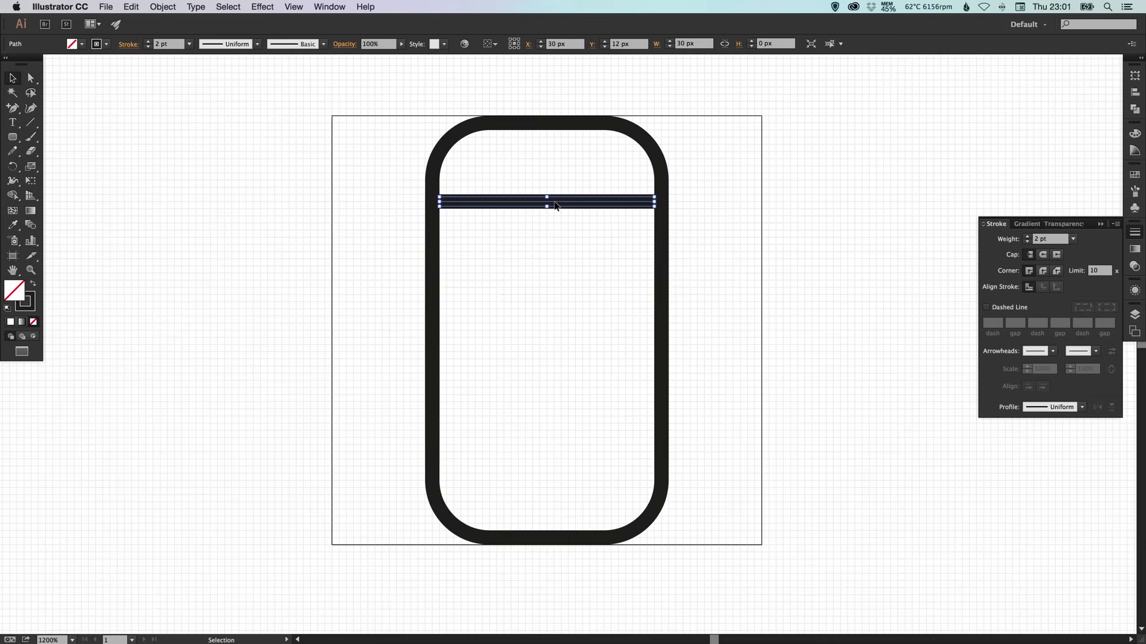
Duplicate the line down near the phone's bottom and inspect both dividers
left_click_drag(556, 206, 555, 454)
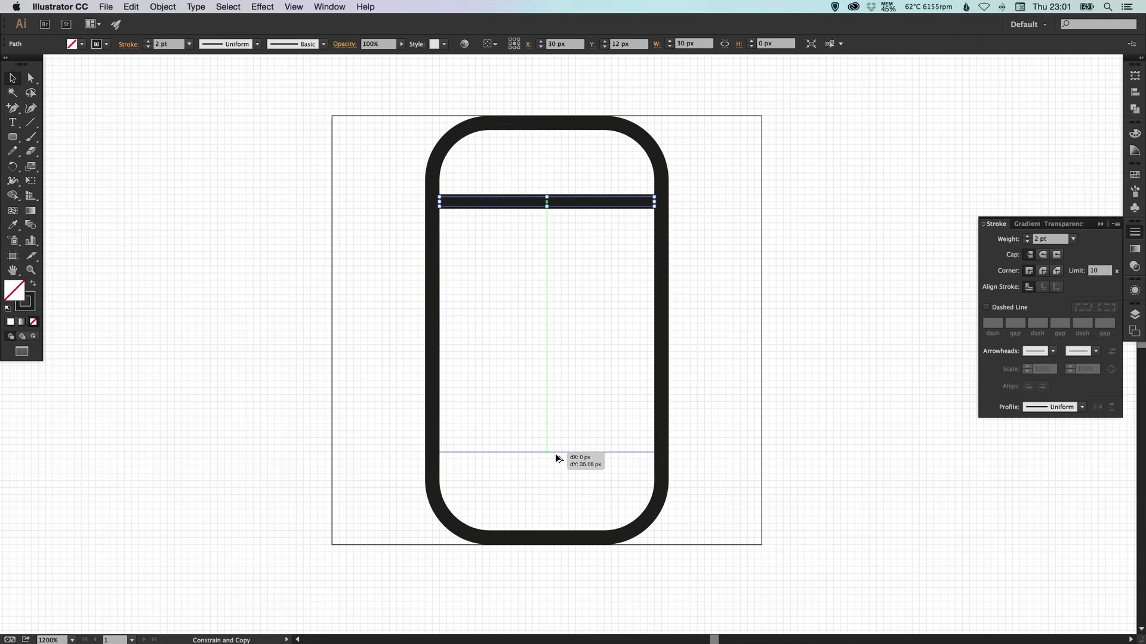
left_click_drag(555, 454, 554, 458)
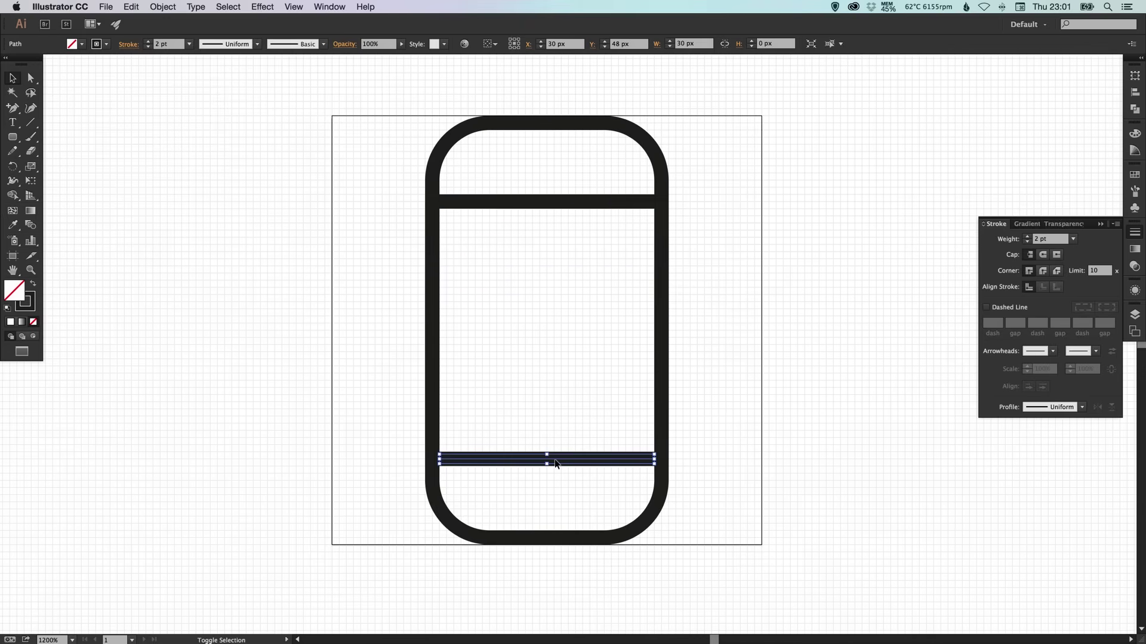
left_click(744, 433)
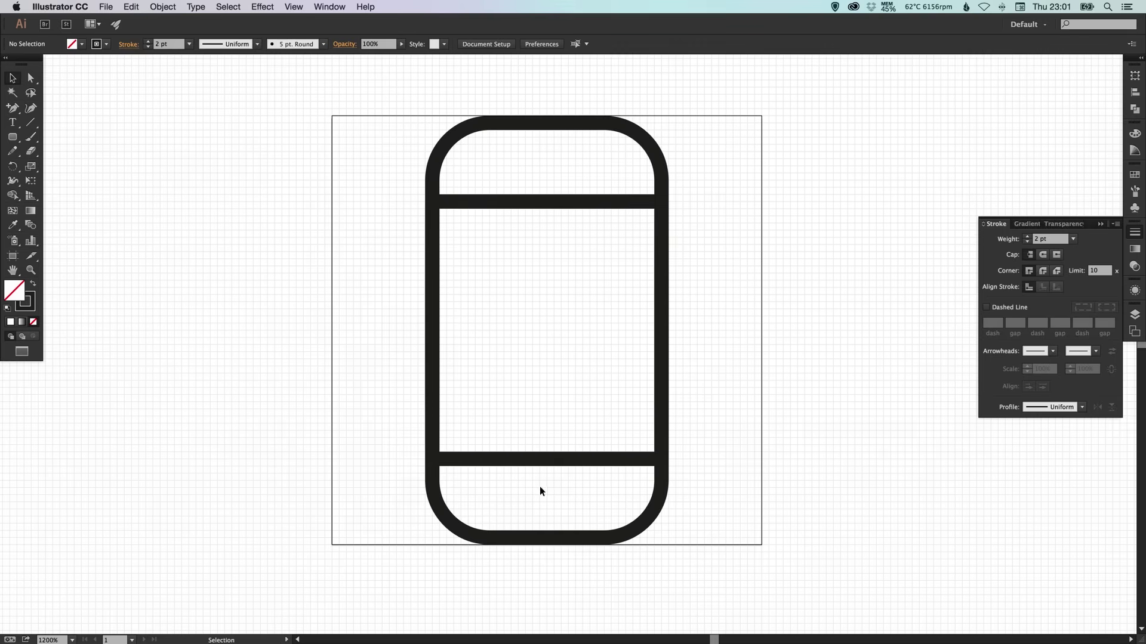
left_click_drag(470, 433, 590, 532)
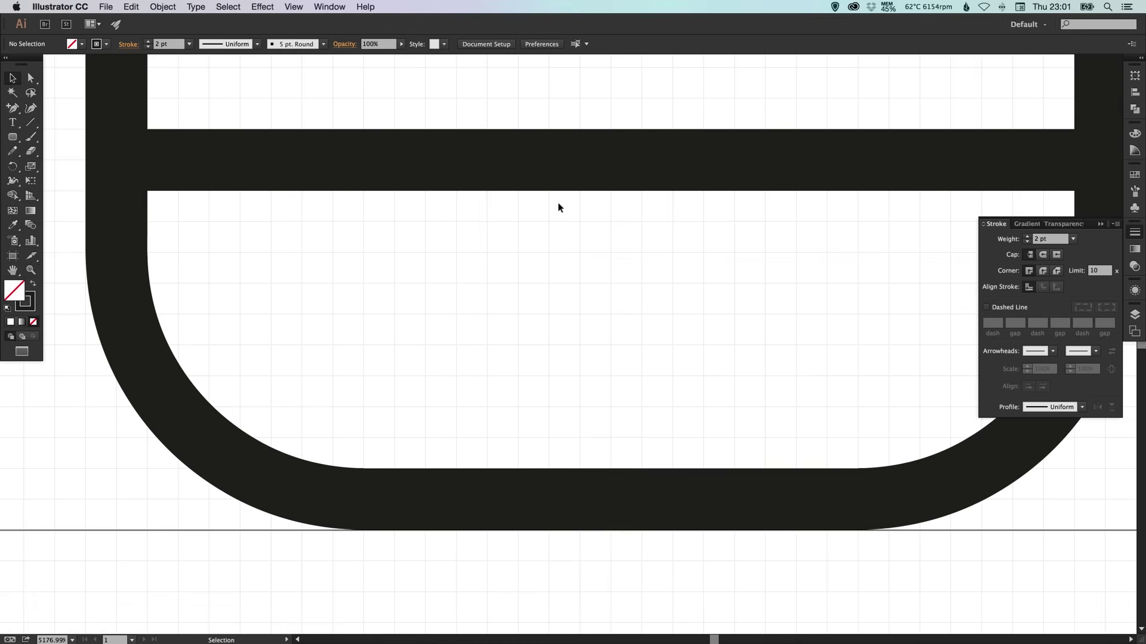
key("space")
left_click_drag(574, 351, 572, 408)
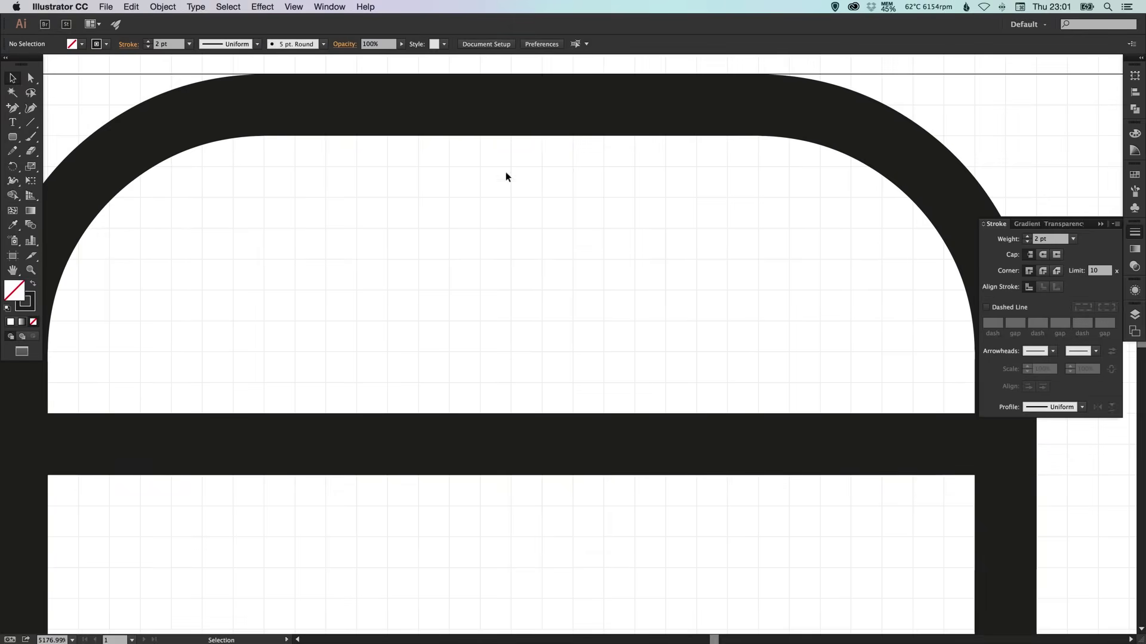
scroll(526, 225, "down", 3)
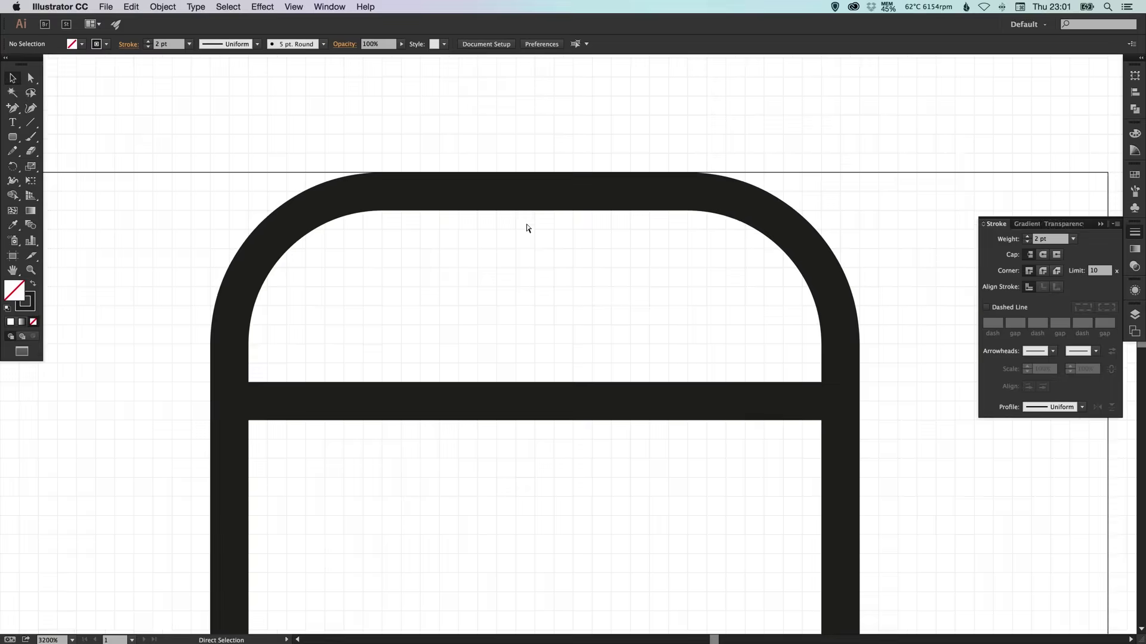
scroll(527, 264, "down", 1)
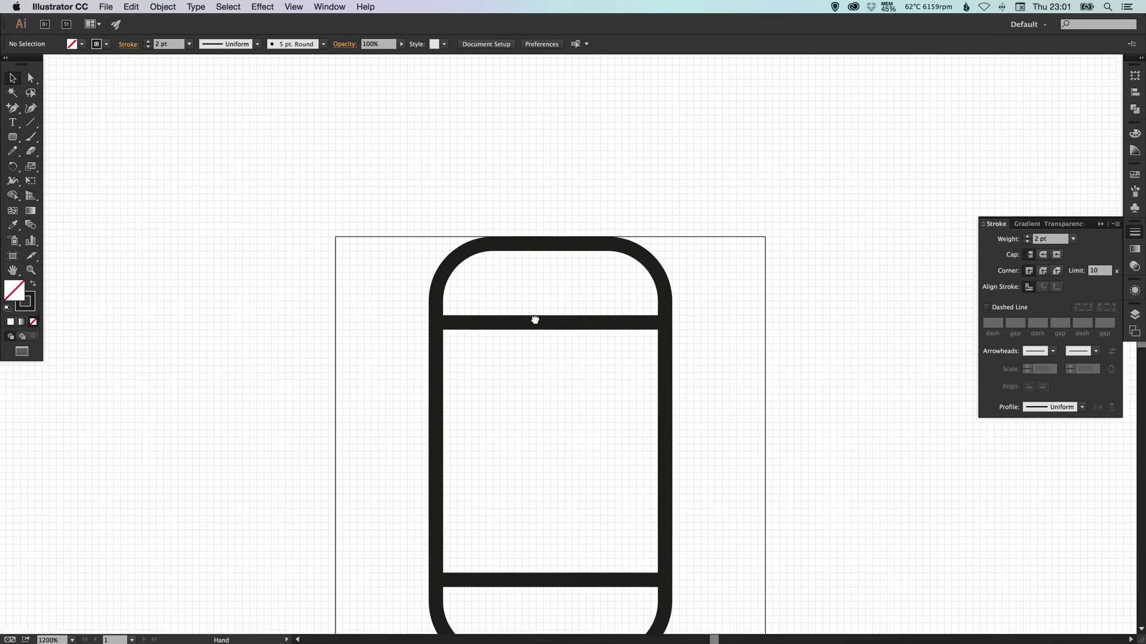
key("space")
left_click_drag(534, 308, 516, 240)
left_click(329, 196)
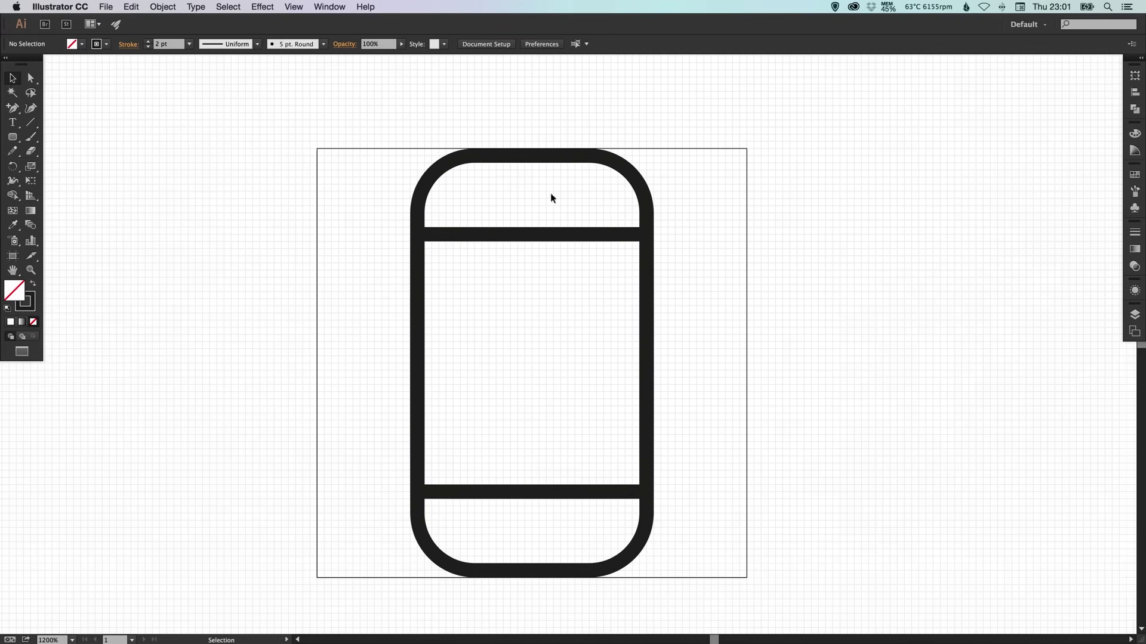
Draw a home-button circle in the phone's bottom section
left_click_drag(13, 137, 54, 170)
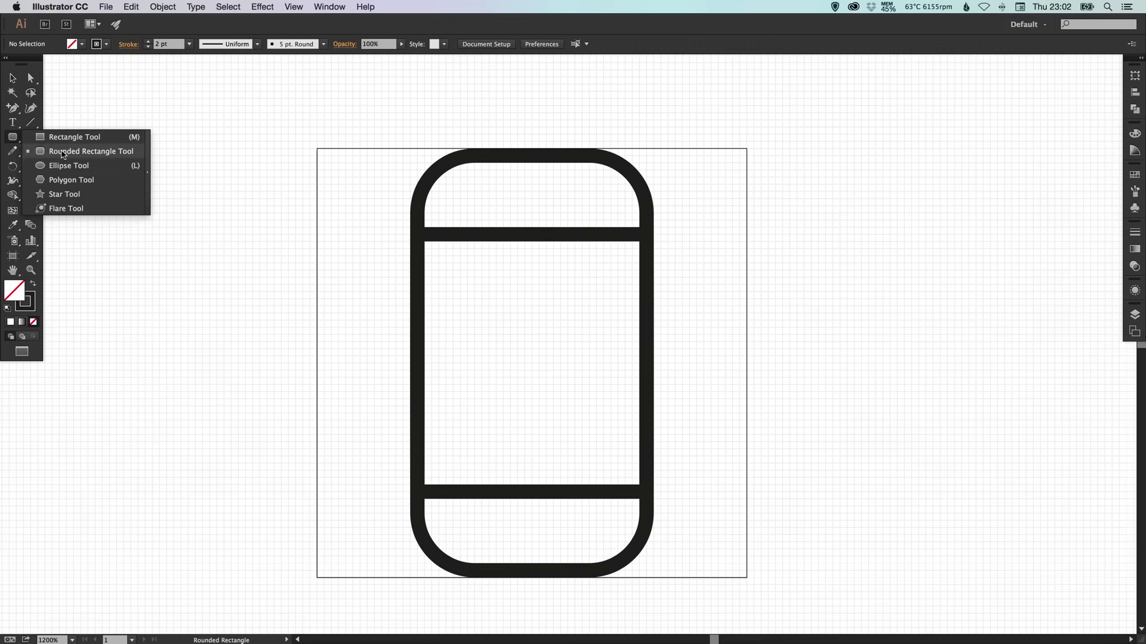
left_click_drag(510, 514, 527, 543)
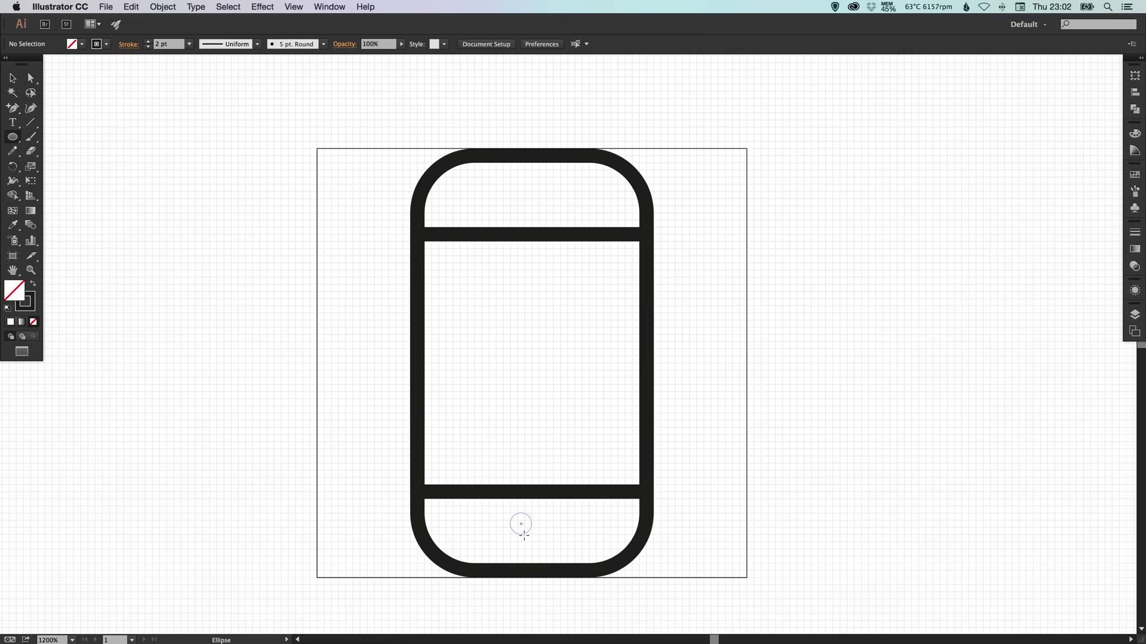
key("ctrl+z")
key("z")
left_click(525, 533)
left_click(557, 367)
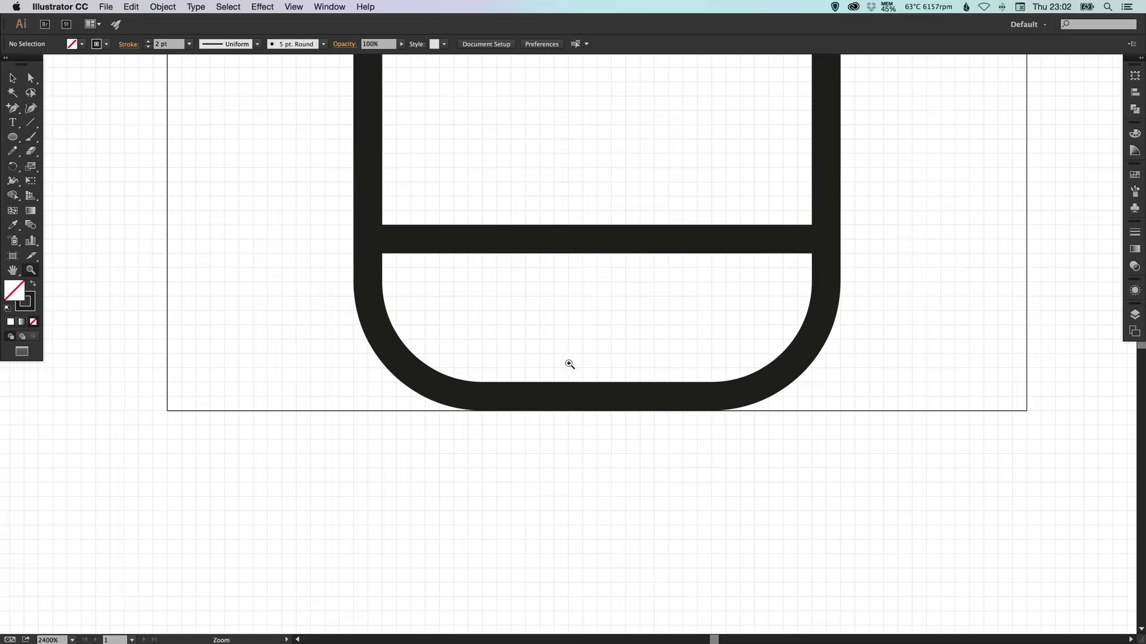
left_click(14, 136)
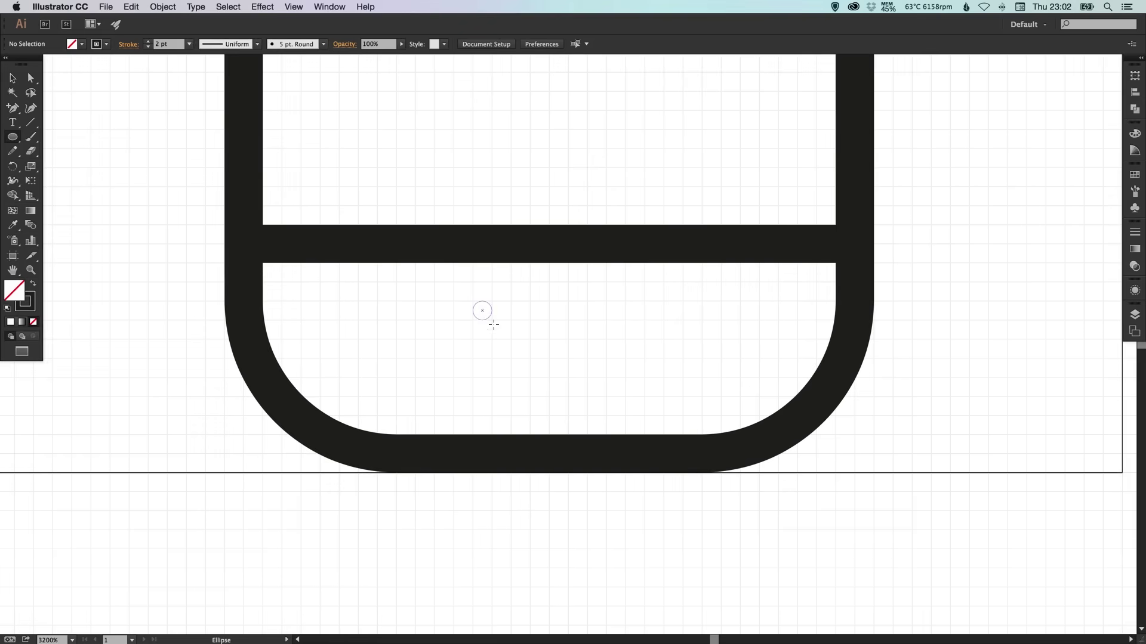
mouse_move(495, 326)
left_mouse_down()
mouse_move(599, 405)
mouse_move(560, 404)
mouse_move(546, 382)
mouse_move(562, 392)
left_mouse_up()
key("v")
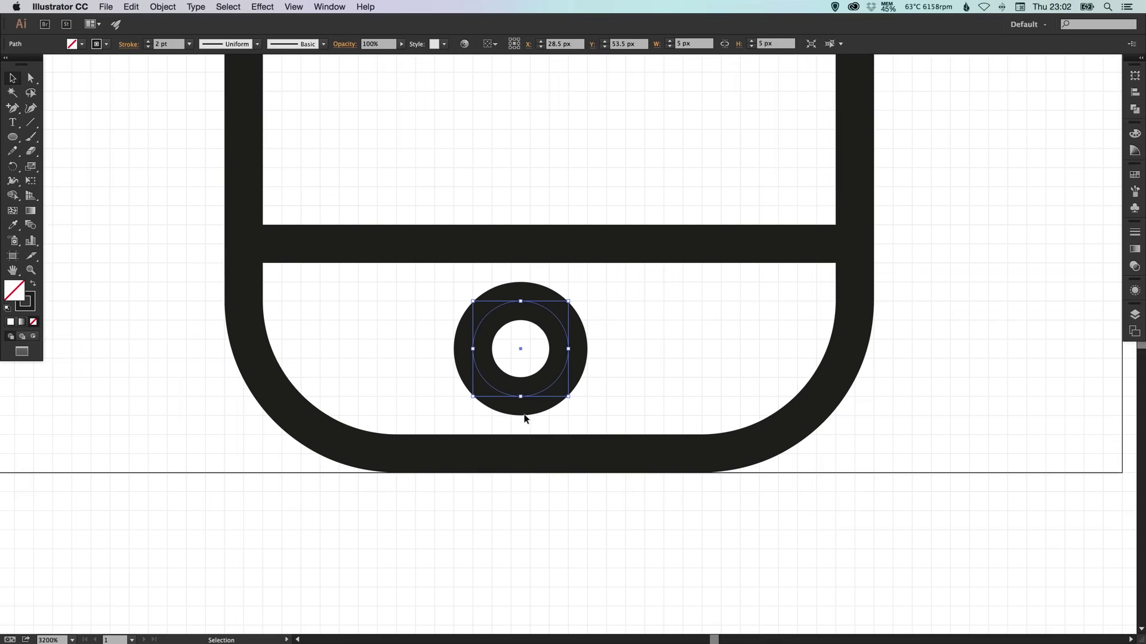
Shrink the circle to 3 px and slide it right to centre under the screen
key("s")
left_click_drag(623, 247, 605, 267)
key("v")
left_click_drag(570, 302, 550, 321)
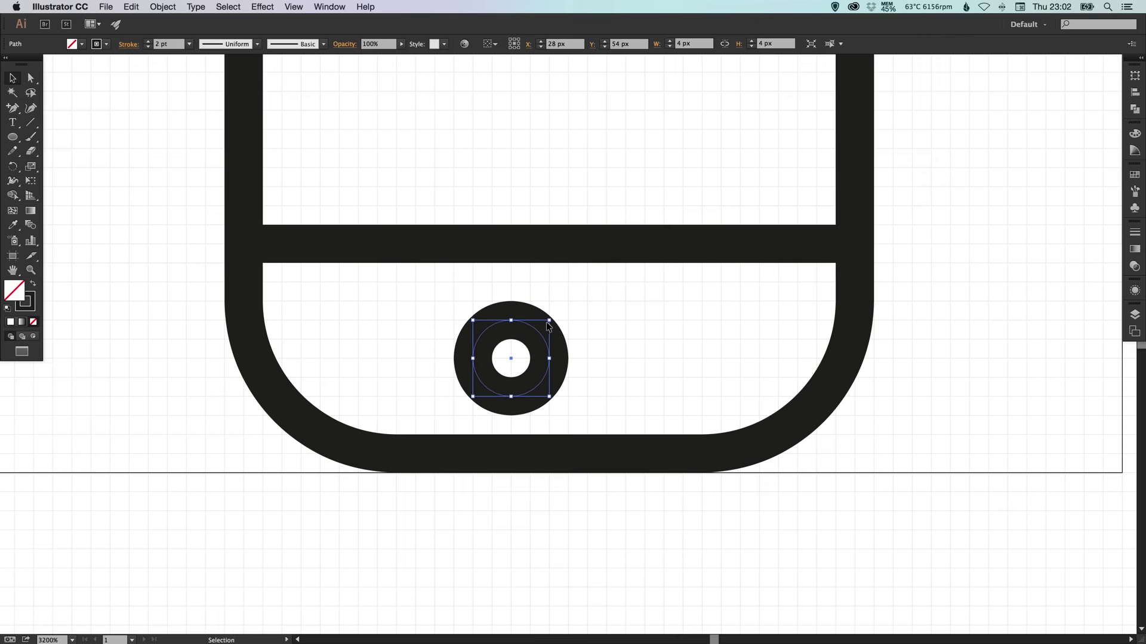
key("shift+ctrl+b")
left_click_drag(543, 391, 532, 380)
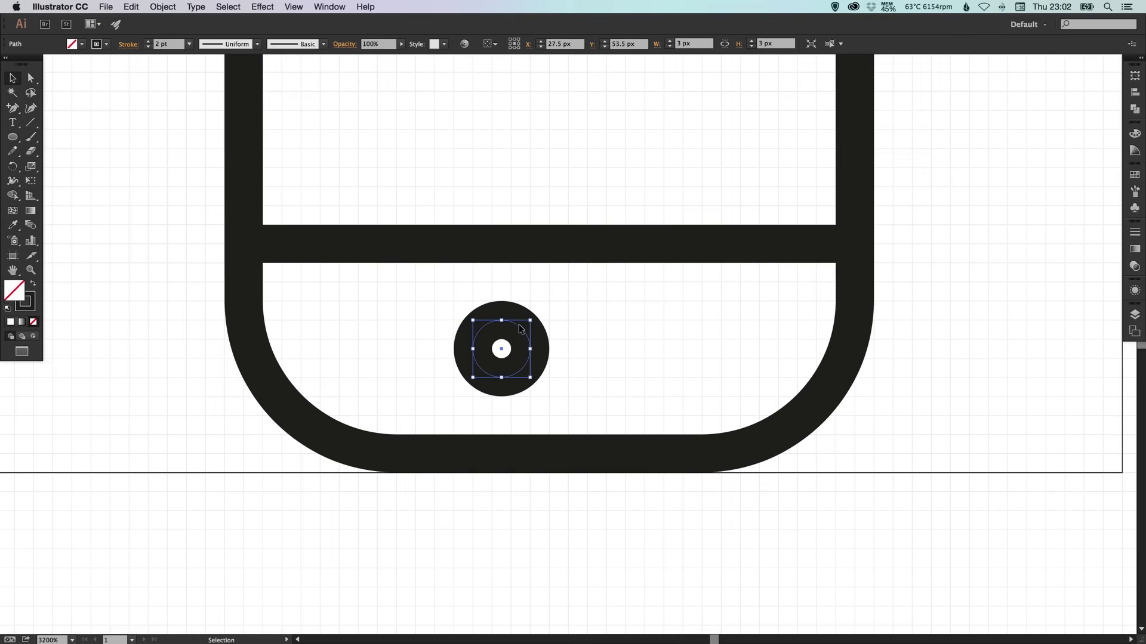
left_click_drag(518, 329, 580, 333)
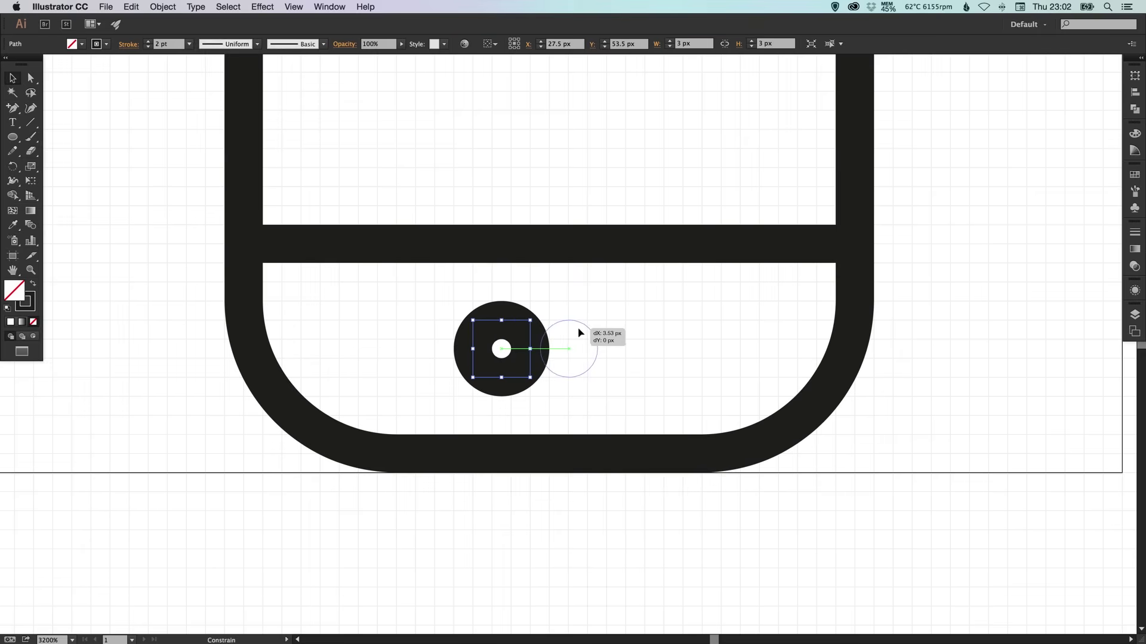
left_click_drag(579, 333, 579, 334)
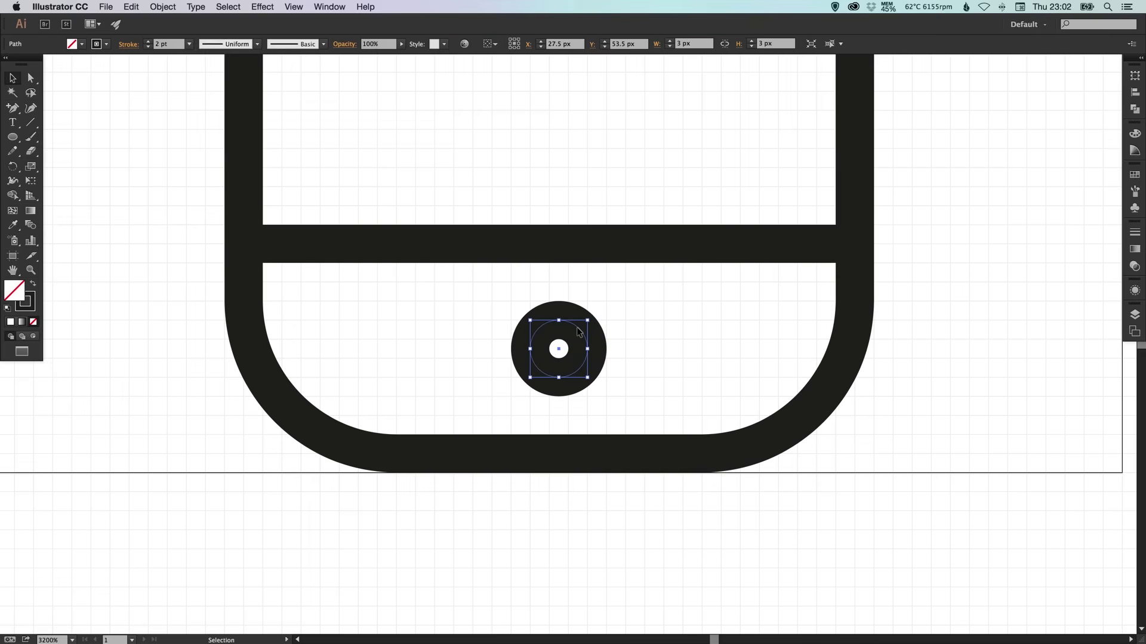
left_click(753, 397)
scroll(873, 401, "down", 3)
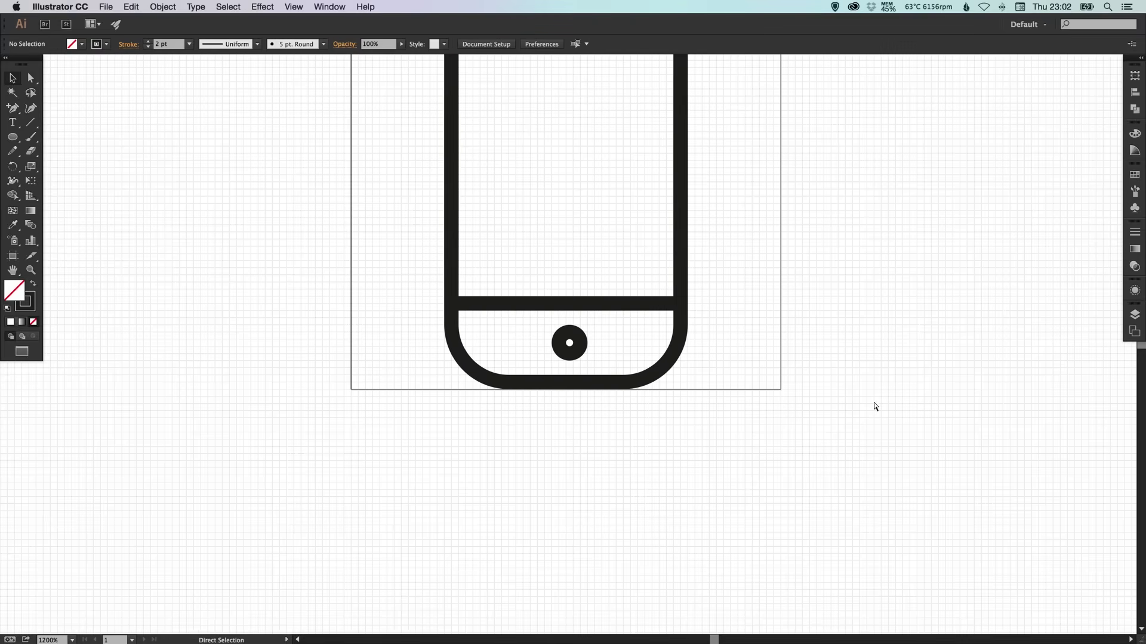
scroll(640, 330, "up", 4)
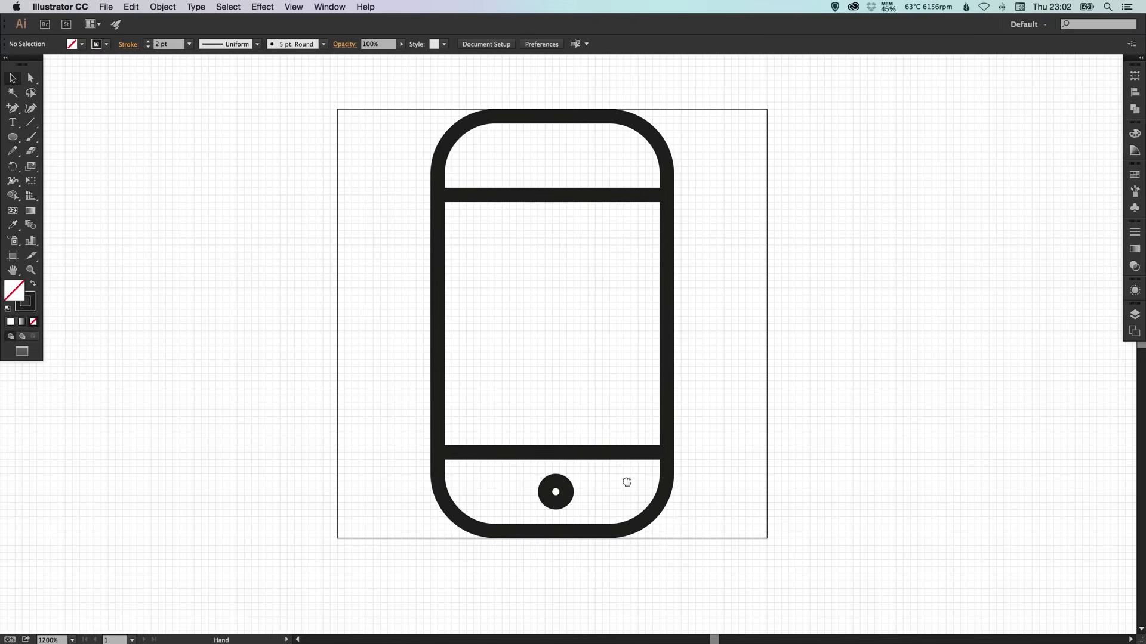
Enlarge the home button circle through 4 px to 5 px
left_click(558, 488)
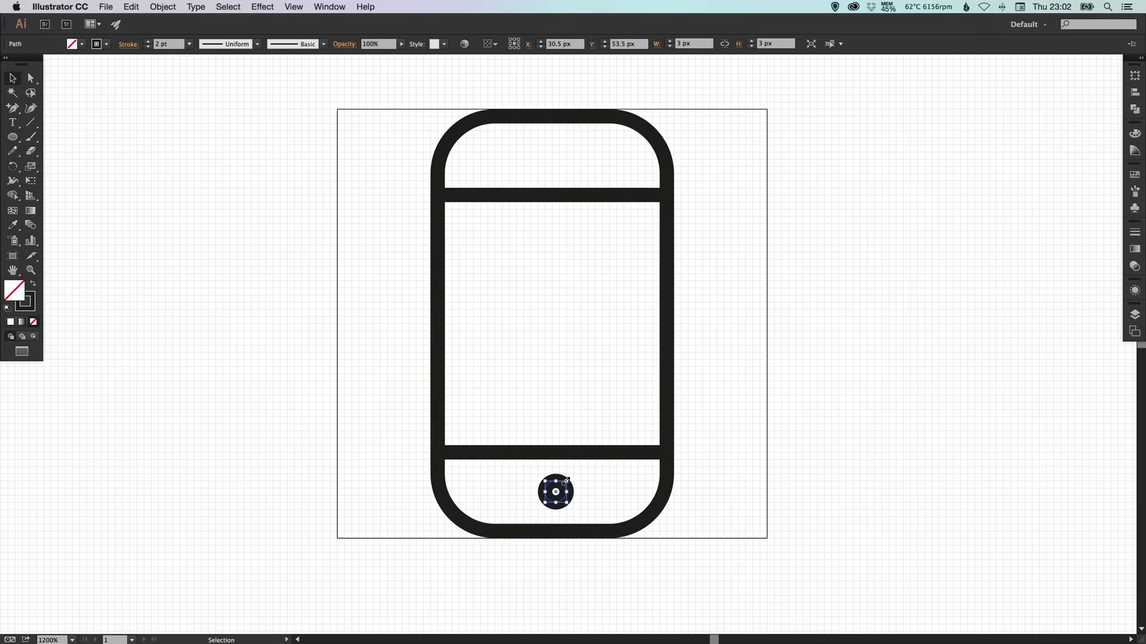
left_click_drag(573, 475, 577, 470)
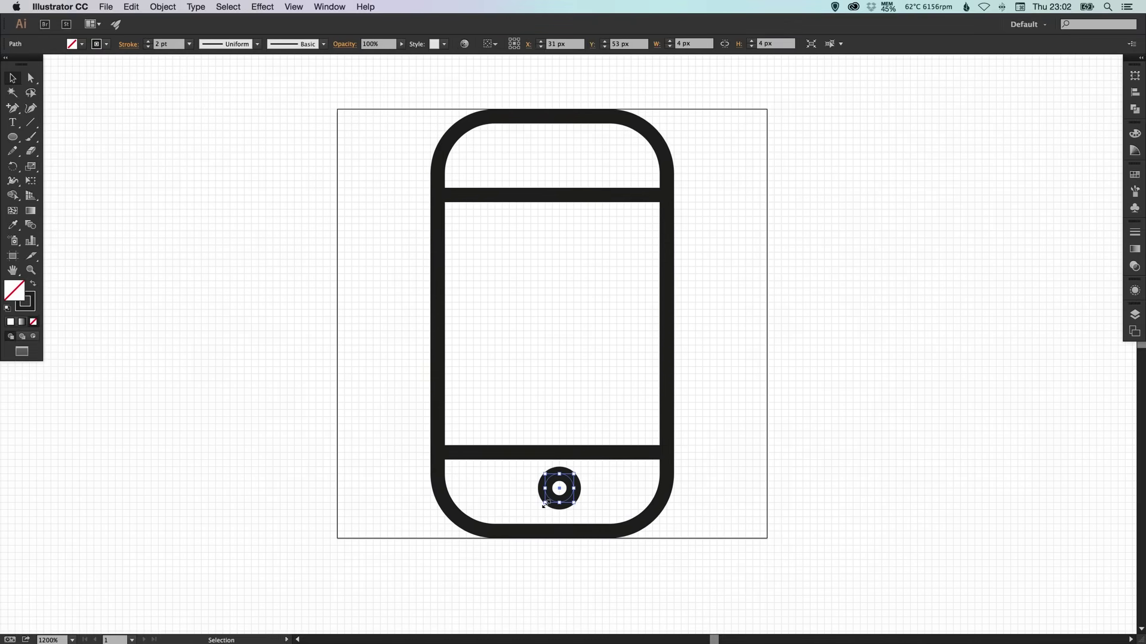
left_click_drag(538, 508, 534, 512)
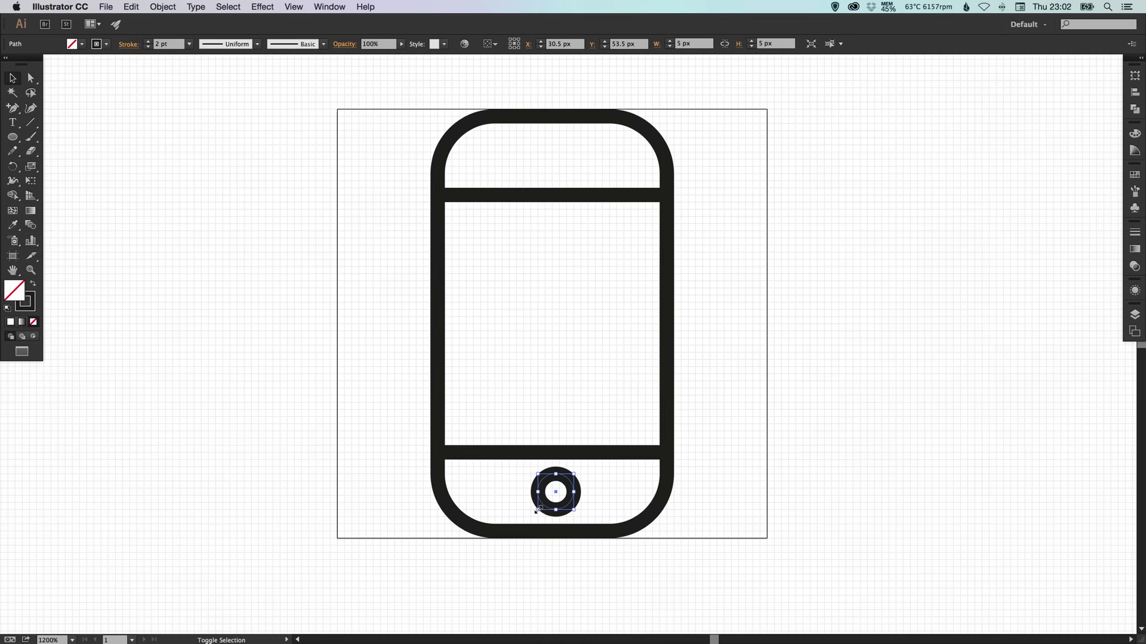
left_click(569, 556)
Align all phone parts to a common horizontal centre and zoom to check the result
mouse_move(483, 575)
left_mouse_down()
mouse_move(671, 154)
mouse_move(664, 87)
left_mouse_up()
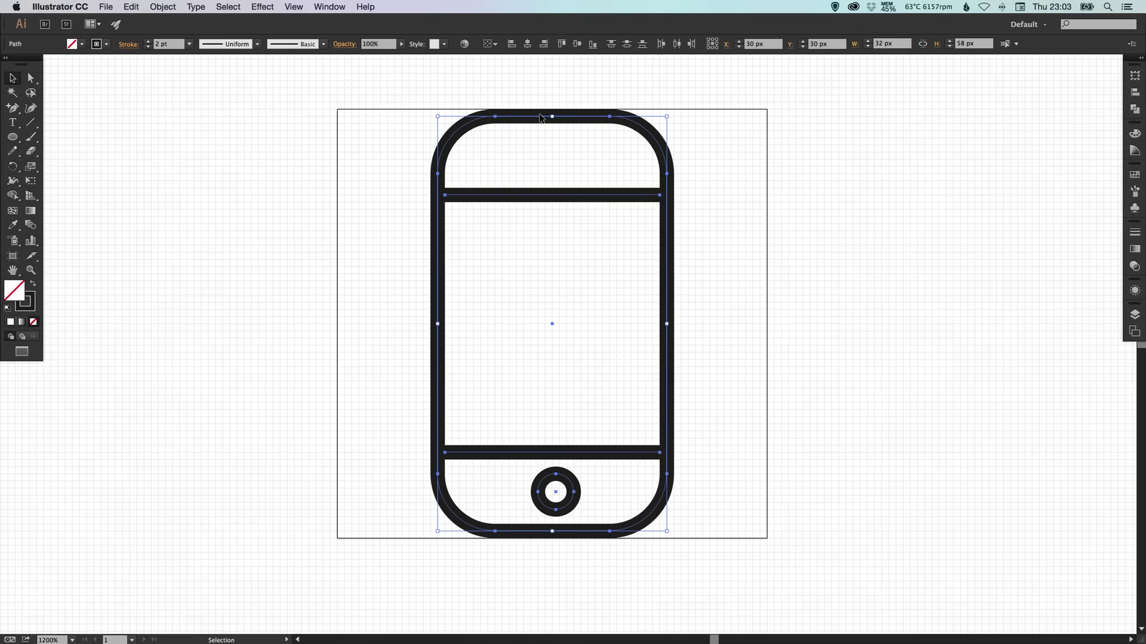
left_click(526, 44)
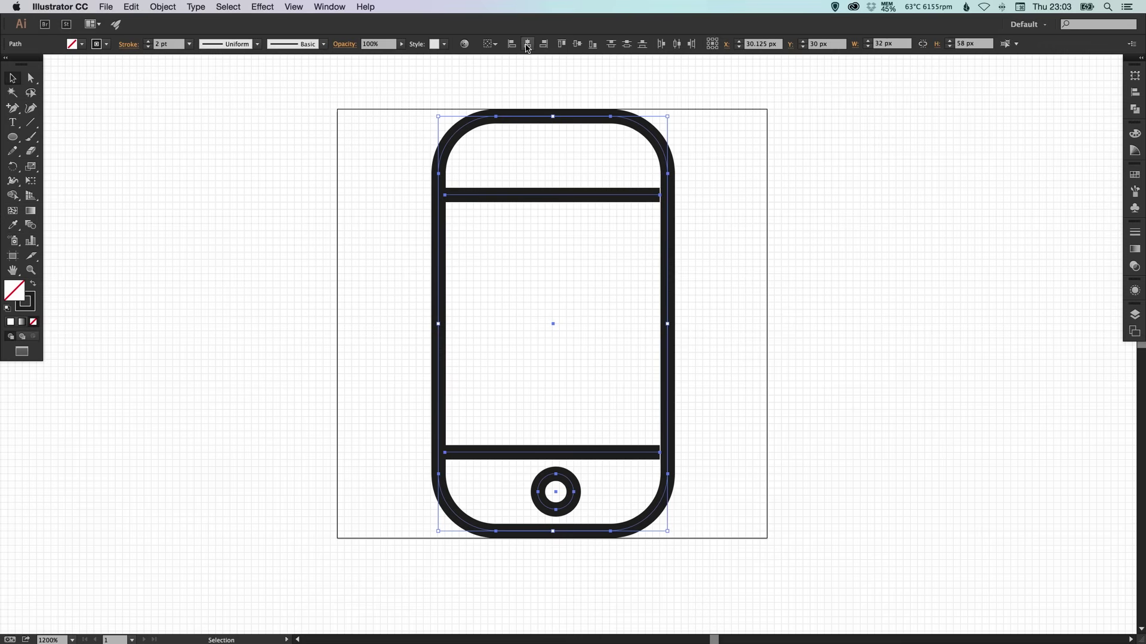
left_click(592, 511)
key("z")
left_click_drag(527, 465, 598, 538)
key("v")
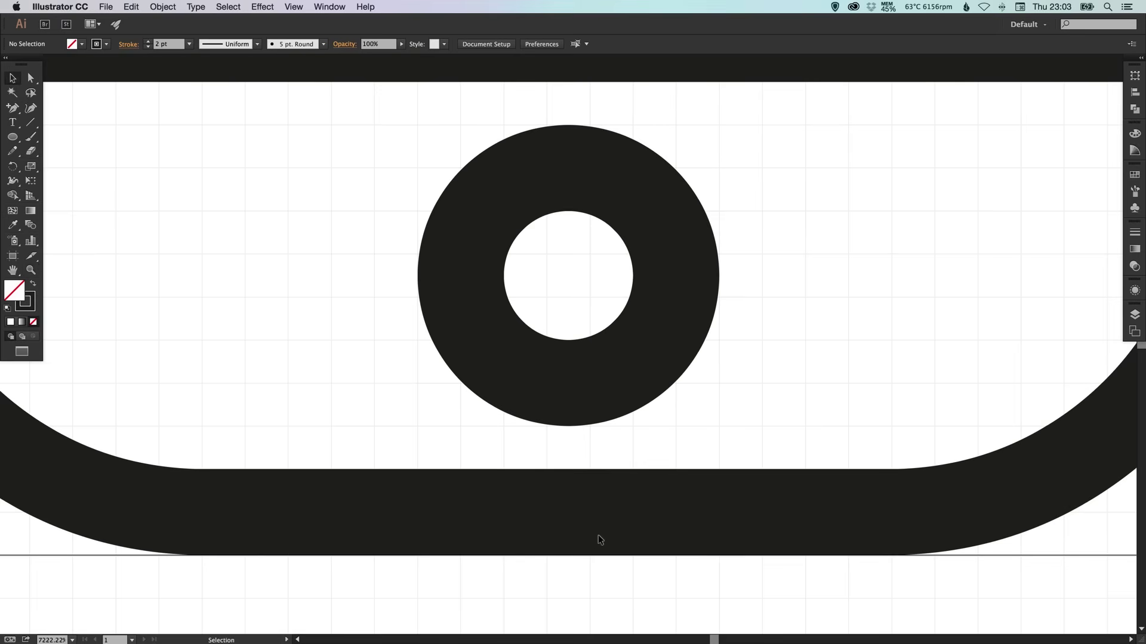
key("a")
scroll(737, 256, "down", 2)
scroll(736, 256, "down", 1)
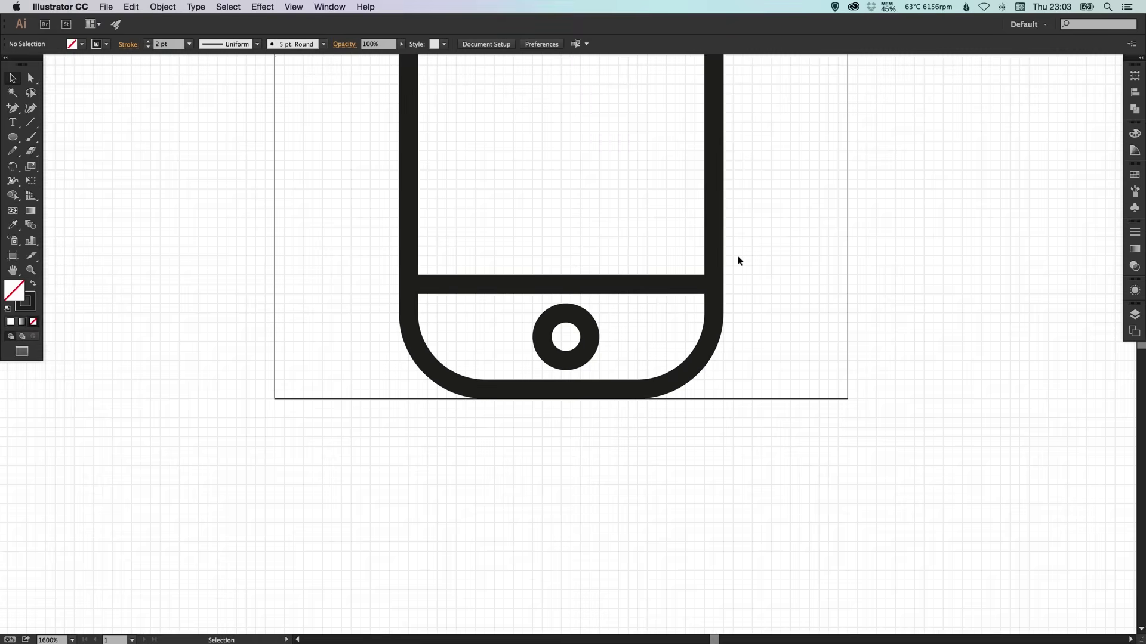
scroll(737, 255, "down", 1)
key("space")
left_click_drag(730, 376, 713, 458)
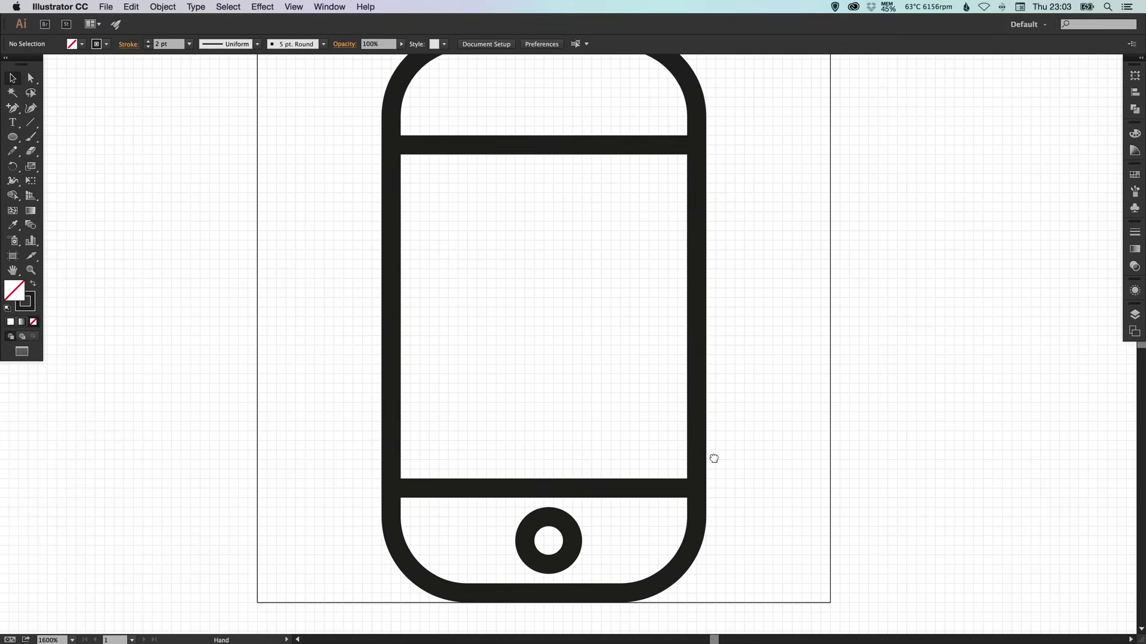
key("v")
scroll(549, 337, "down", 1)
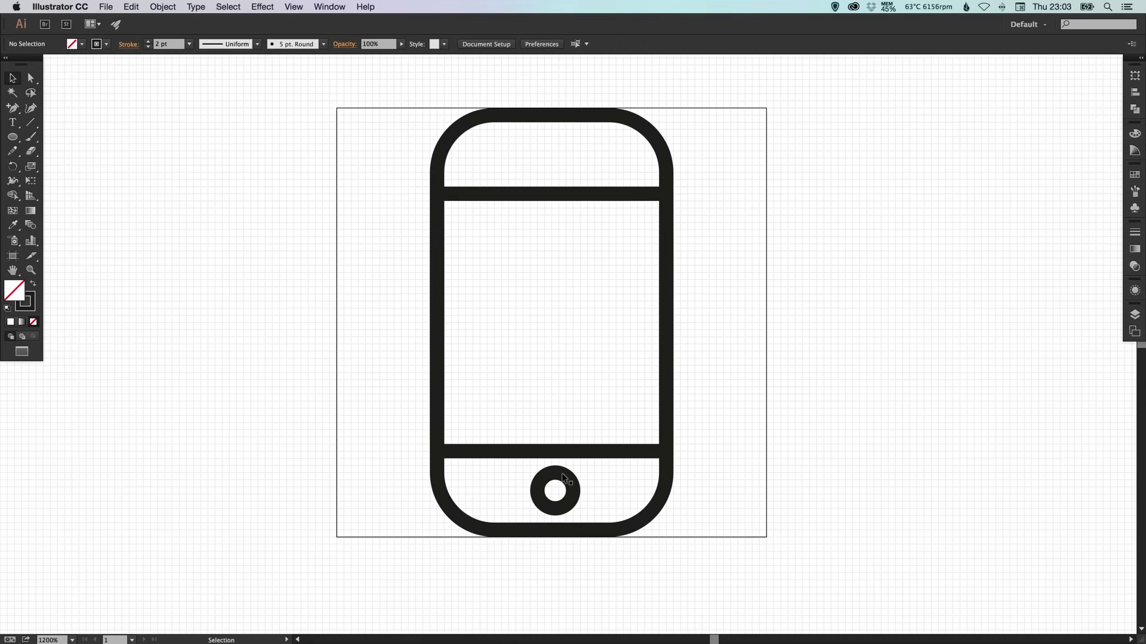
Draw a 9 px horizontal speaker line near the phone's top and zoom in on it
left_click(563, 482)
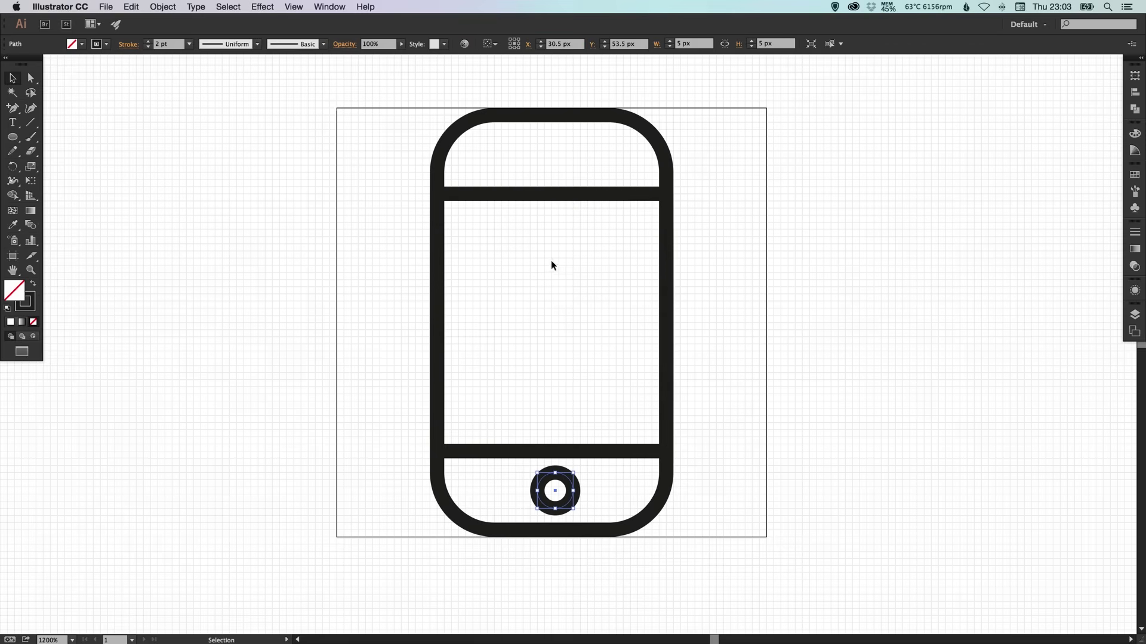
left_click(541, 162)
left_click(31, 122)
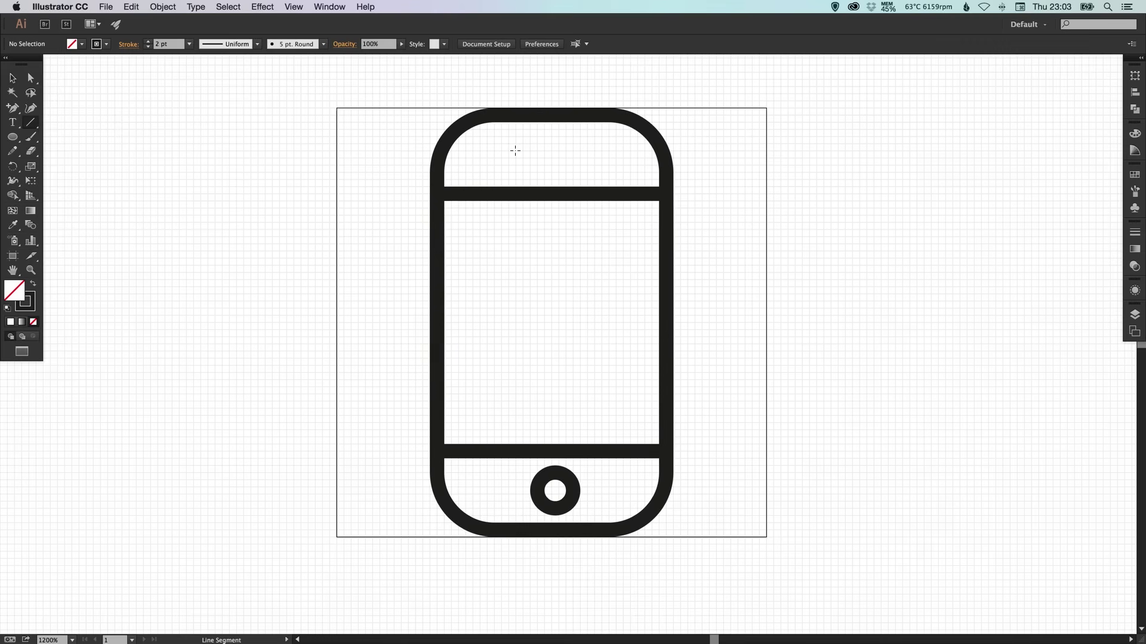
left_click_drag(515, 151, 582, 151)
left_click_drag(582, 151, 581, 150)
key("z")
key("v")
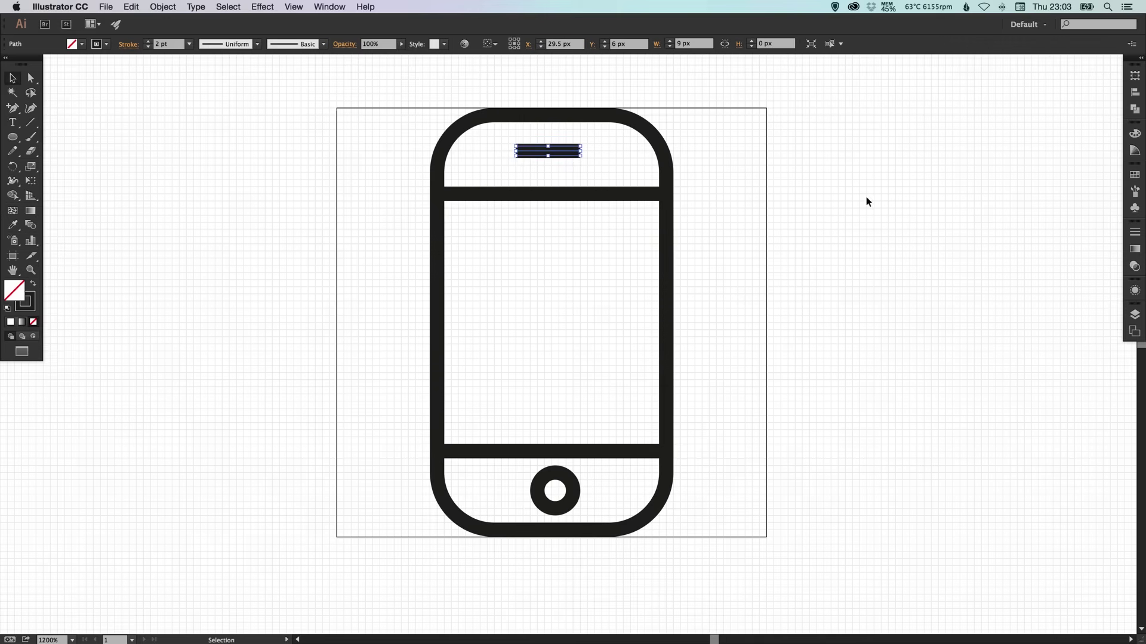
left_click(865, 197)
key("z")
left_click(578, 160)
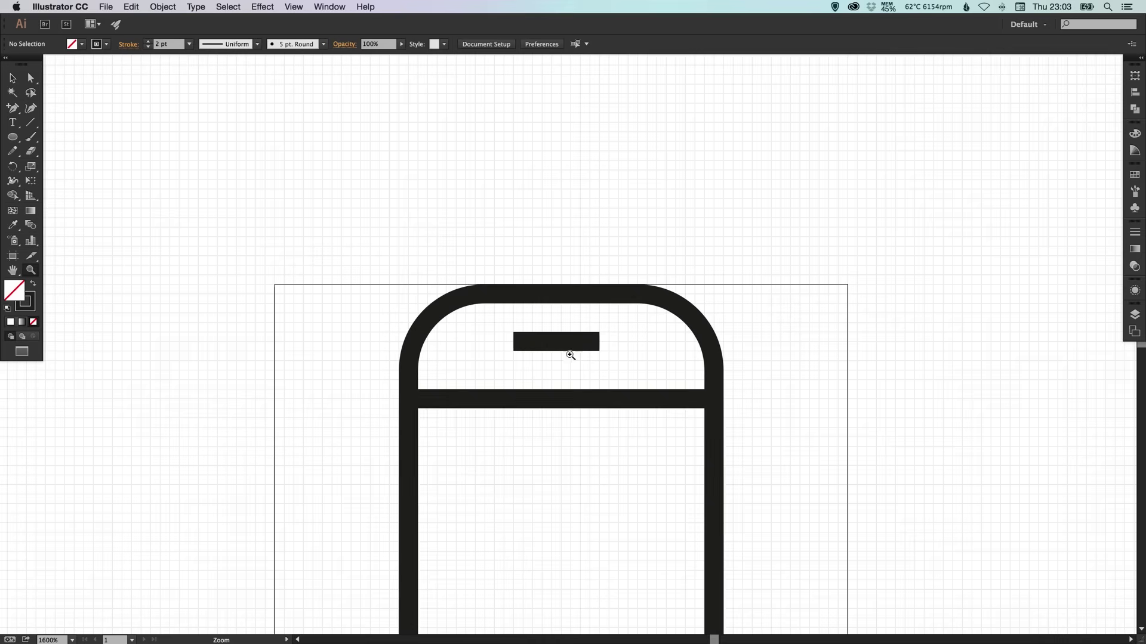
key("v")
Give the speaker line a Round Cap stroke
left_click(571, 345)
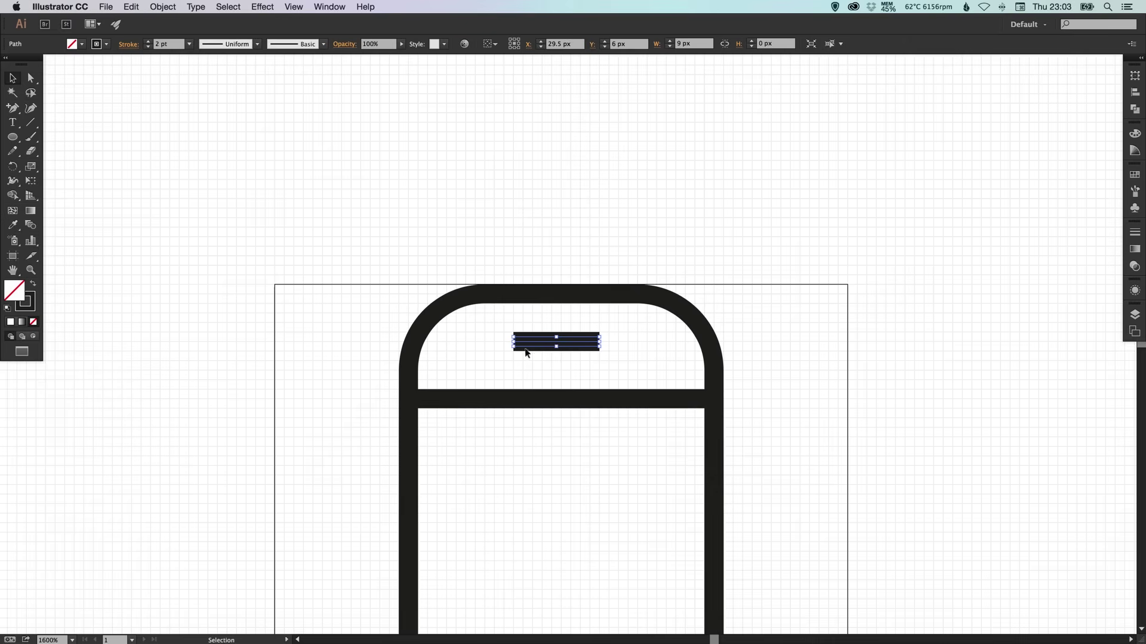
key("a")
key("ctrl+0")
scroll(935, 244, "down", 1)
key("v")
left_click(1134, 233)
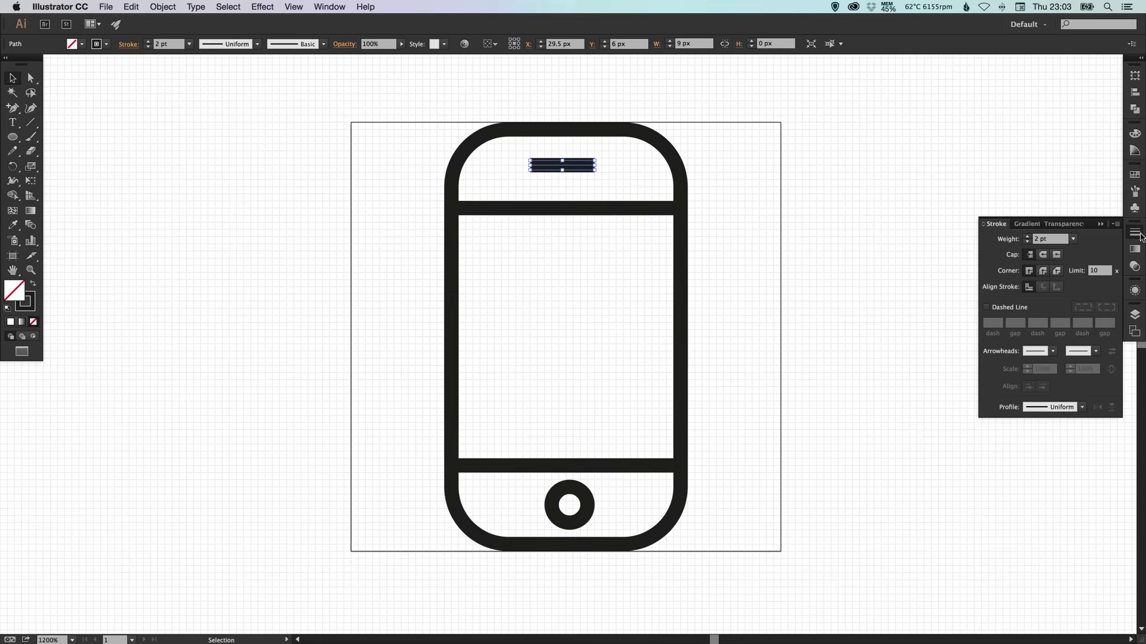
left_click(1042, 255)
left_click(609, 383)
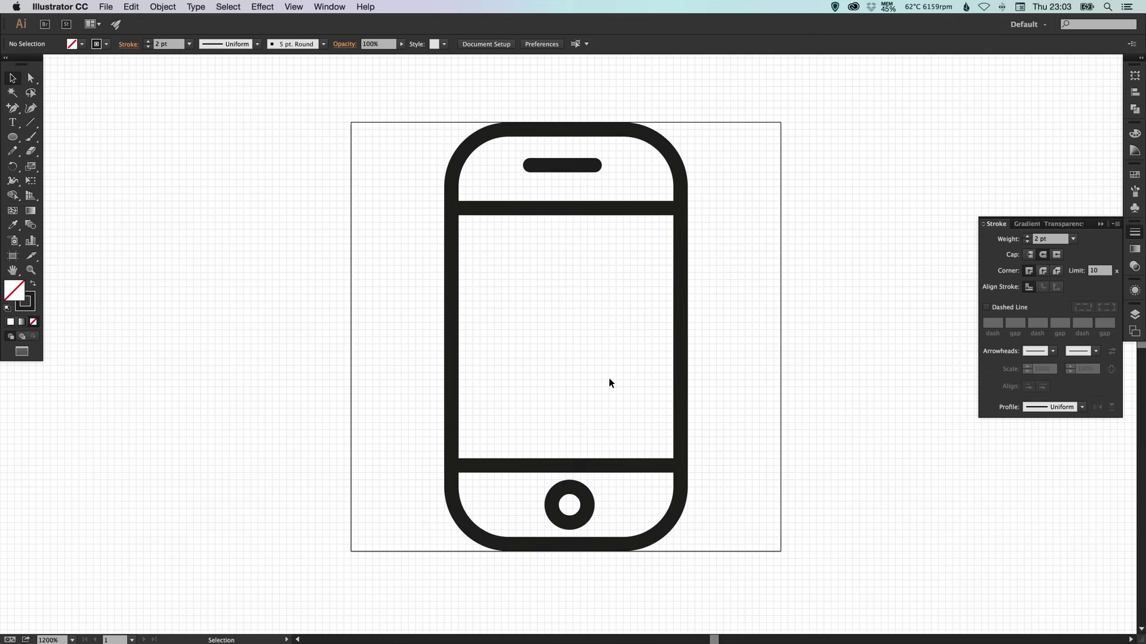
left_click(1133, 233)
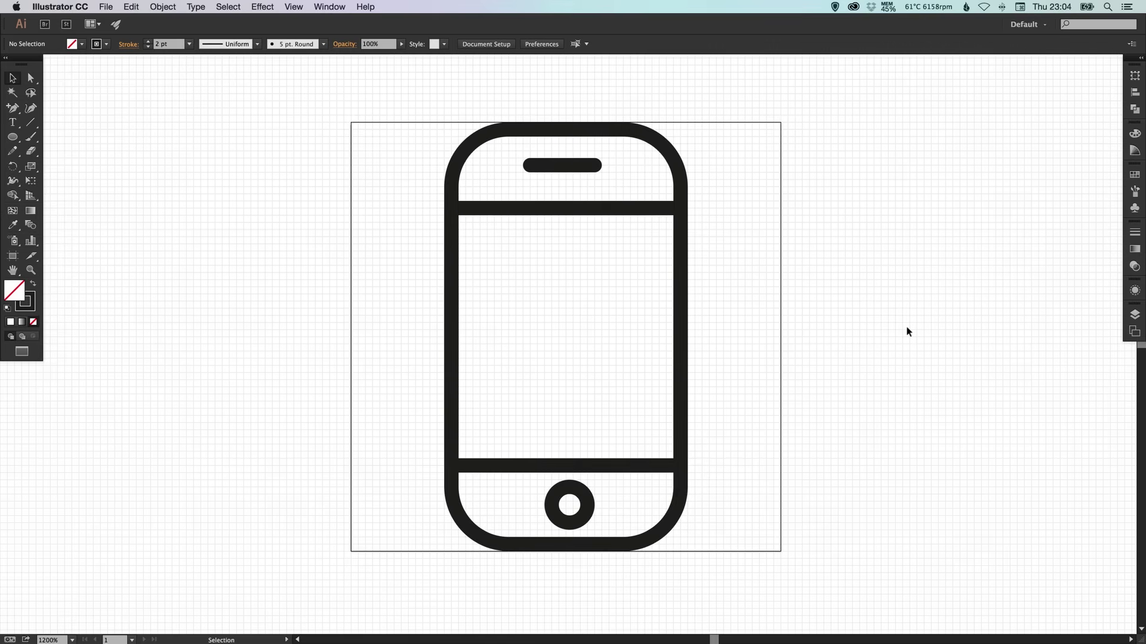
Add a new artboard and size it 32 × 32 px
left_click_drag(903, 328, 787, 326)
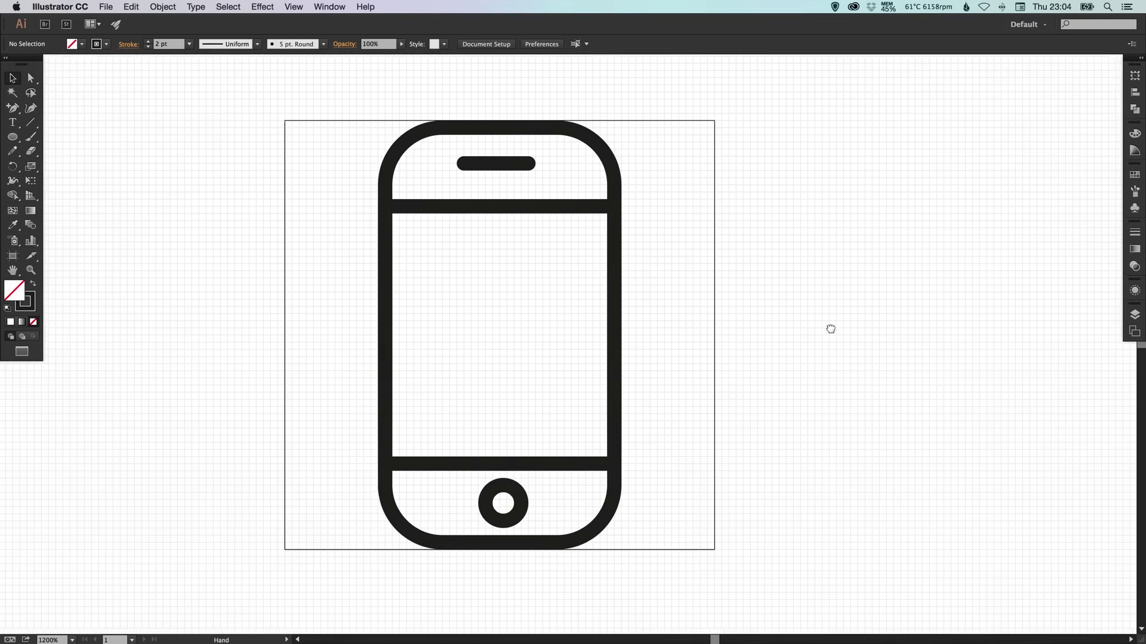
left_click(13, 257)
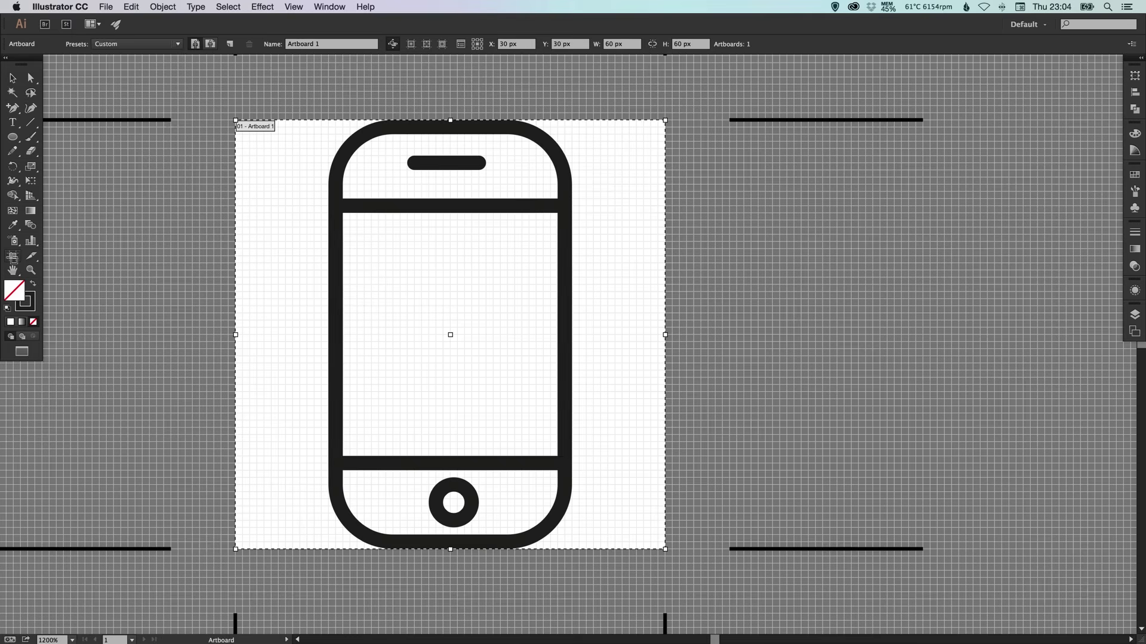
left_click(231, 43)
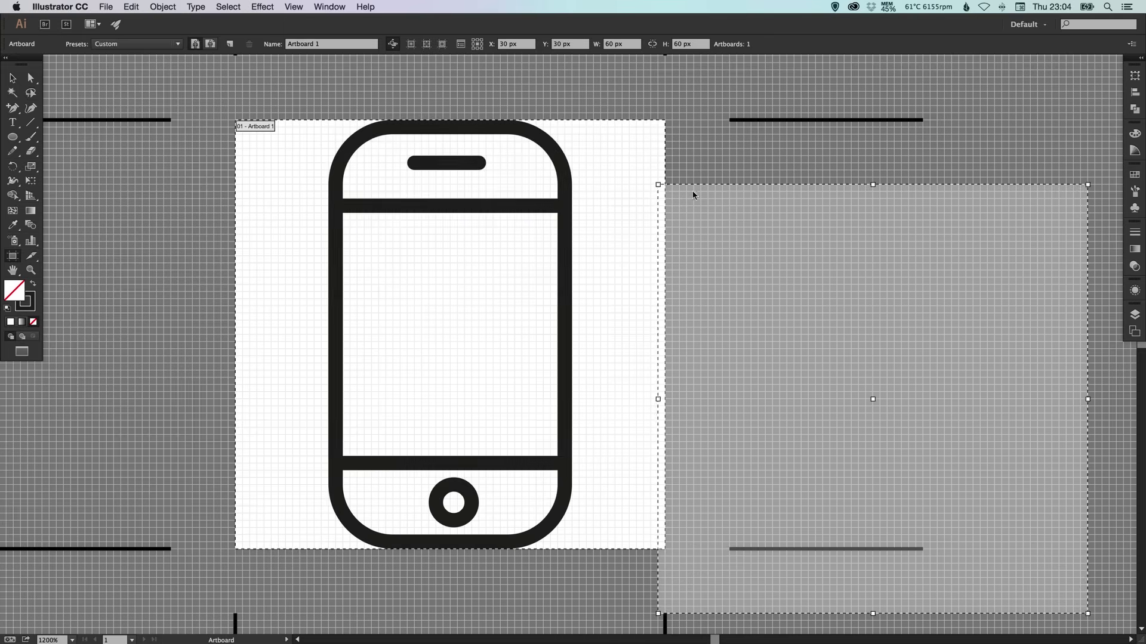
left_click(708, 123)
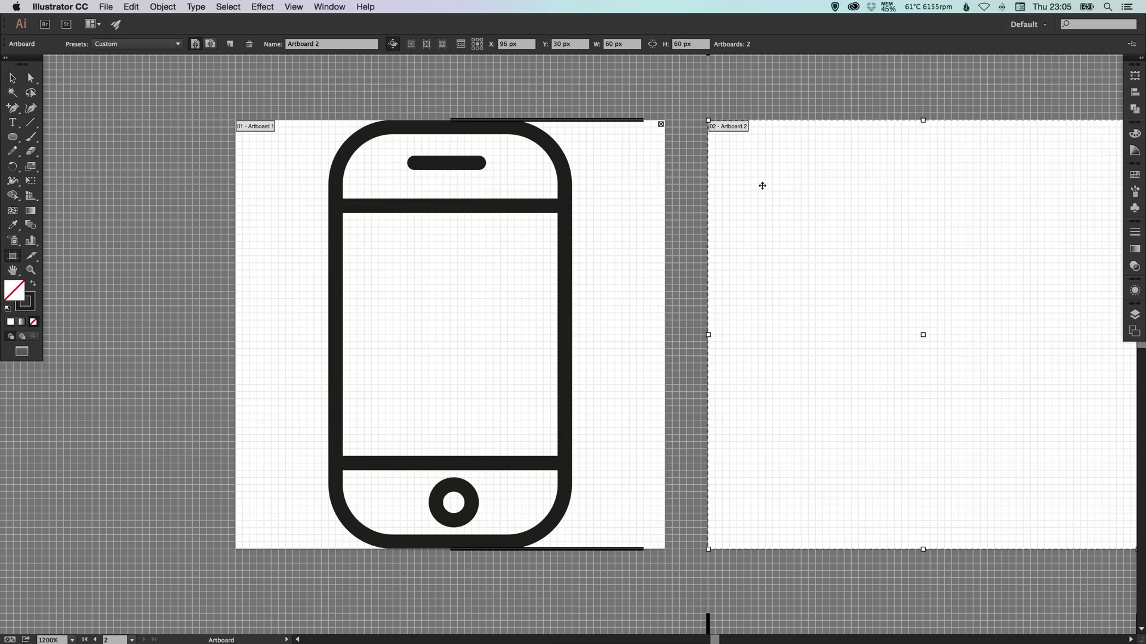
left_click(618, 44)
type("32")
key("Tab")
type("12")
key("Return")
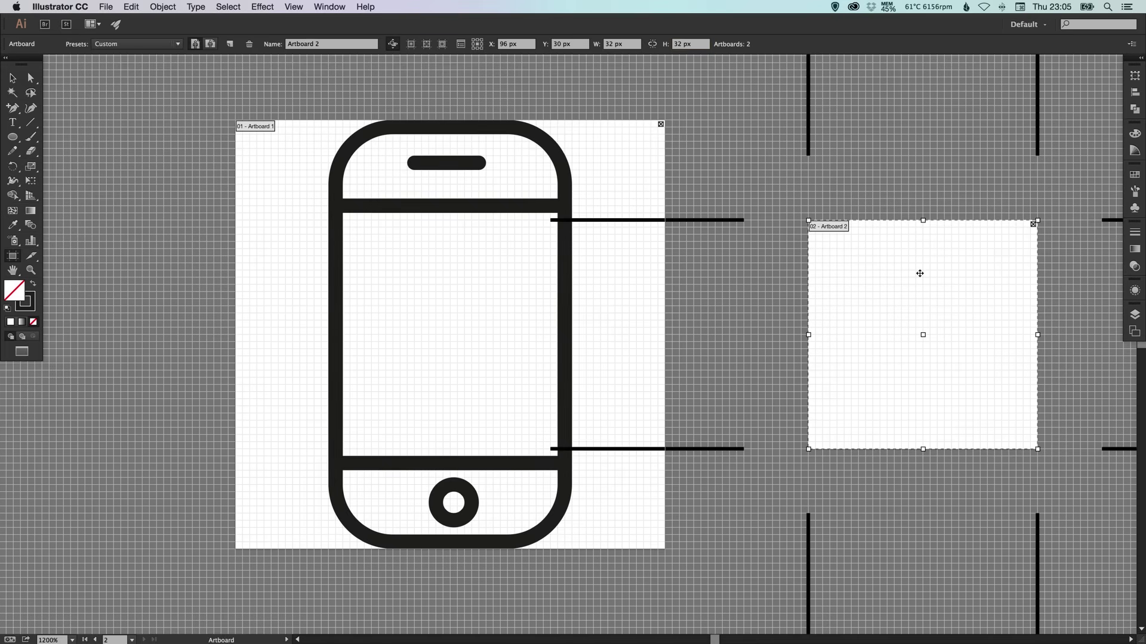
Position the small artboard down and to the right beside the phone artboard
mouse_move(922, 274)
left_mouse_down()
mouse_move(802, 370)
mouse_move(778, 370)
left_mouse_up()
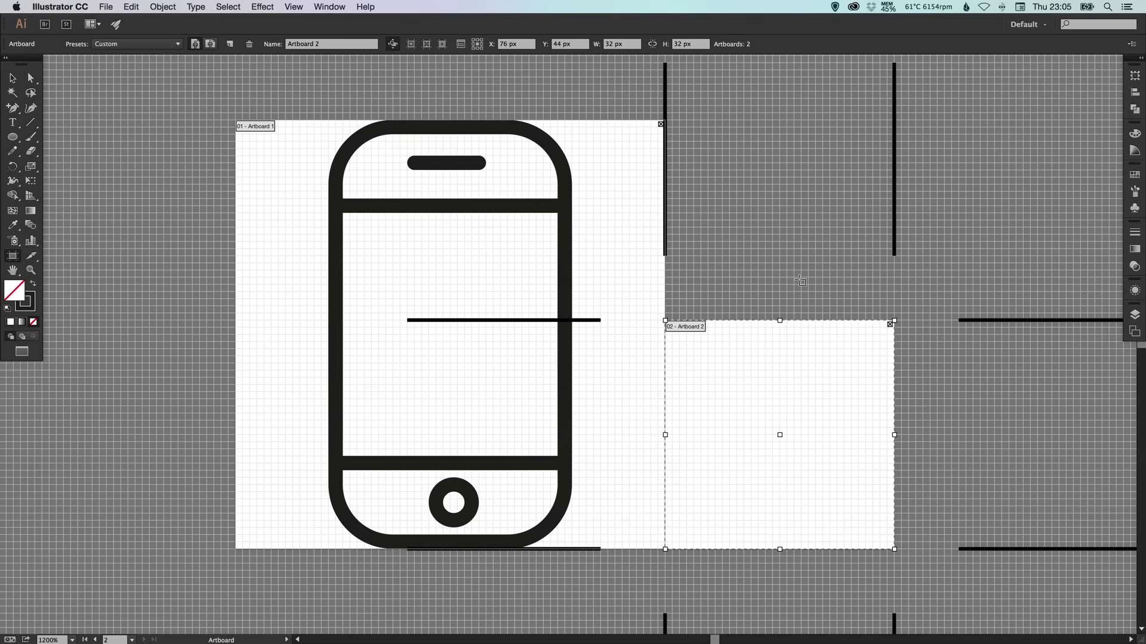
key("Right")
key("Right")
key("Right")
key("Right")
key("Right")
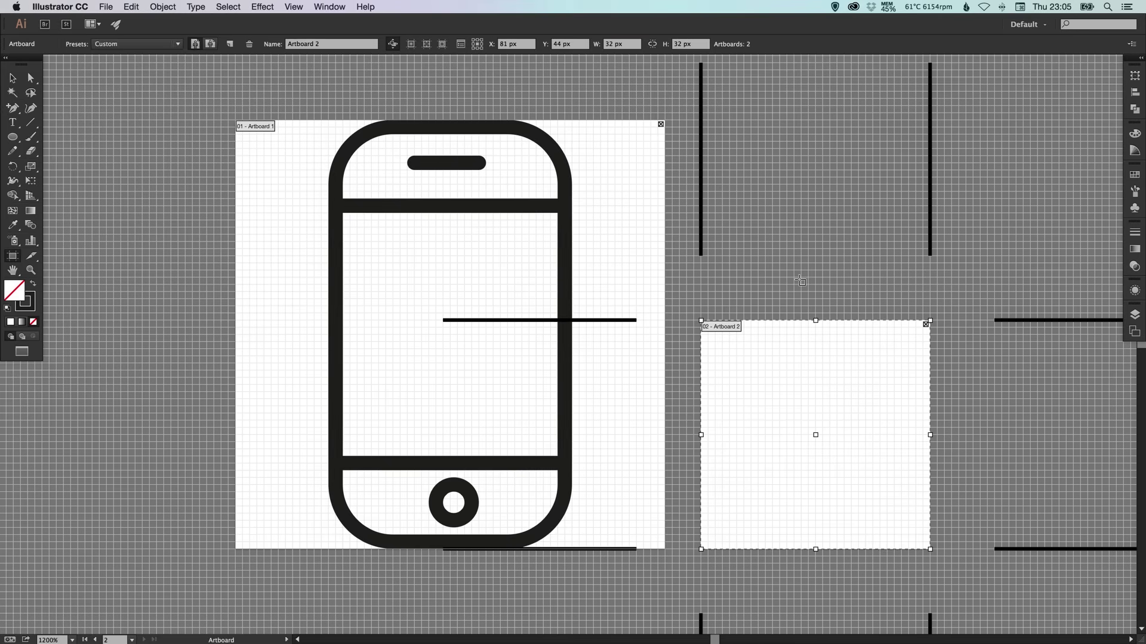
key("Right")
key("Right")
key("Right")
key("Right")
key("Right")
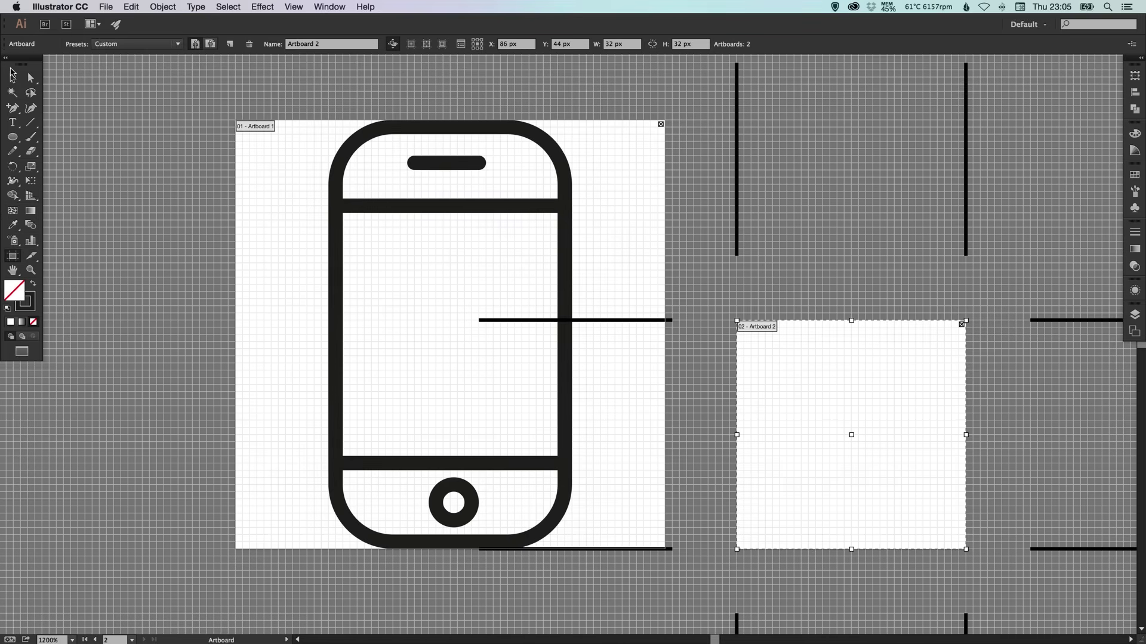
left_click(13, 78)
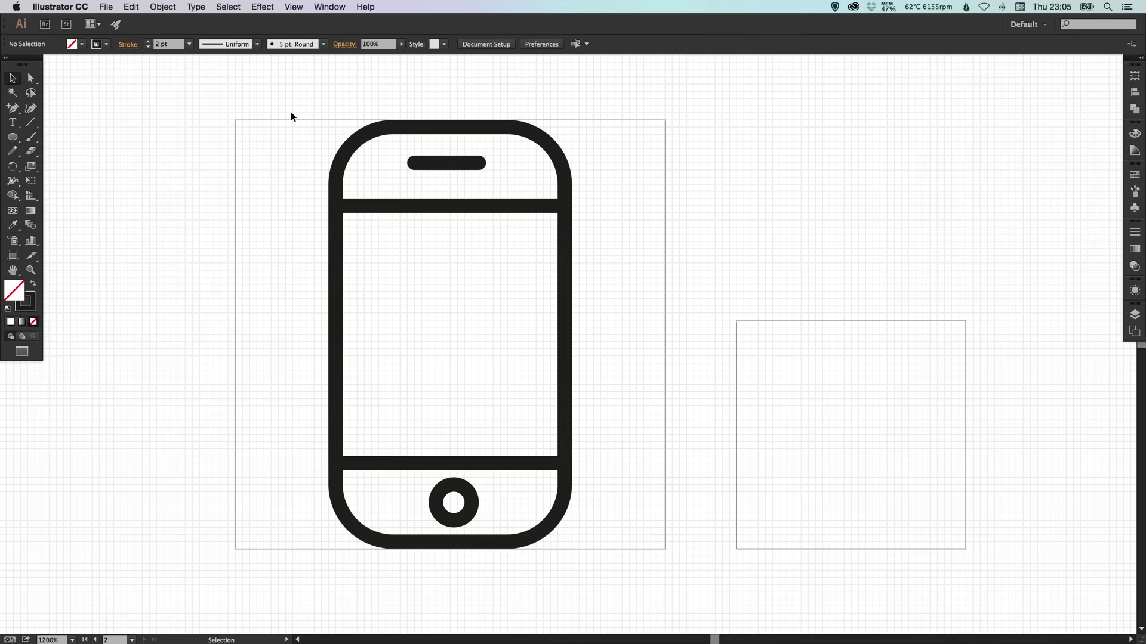
left_click_drag(291, 114, 634, 584)
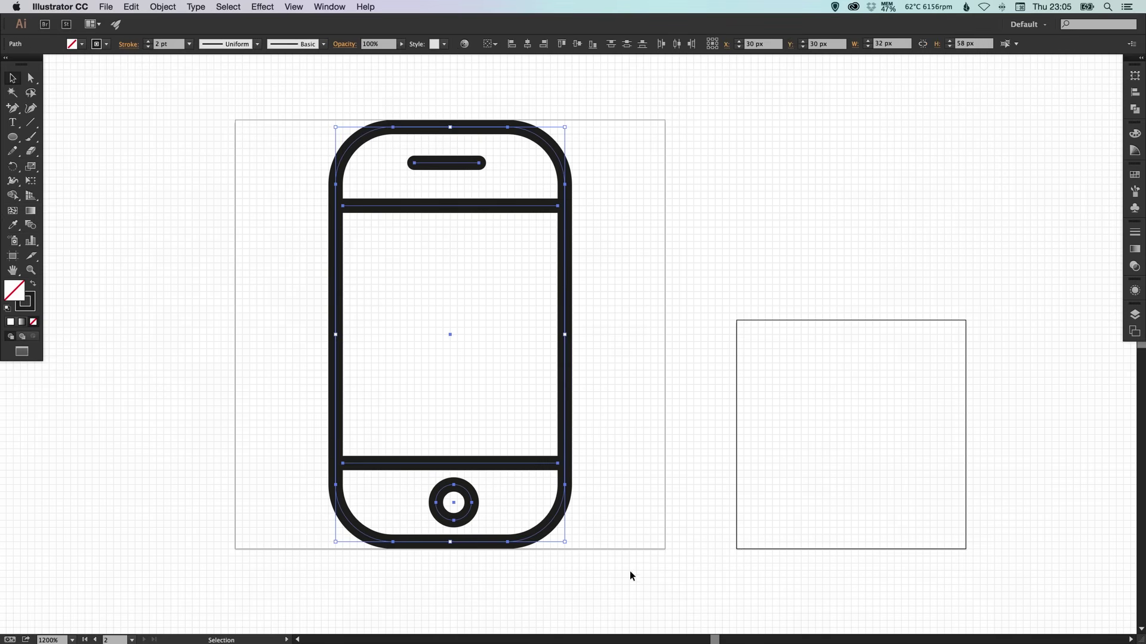
scroll(614, 301, "right", 1)
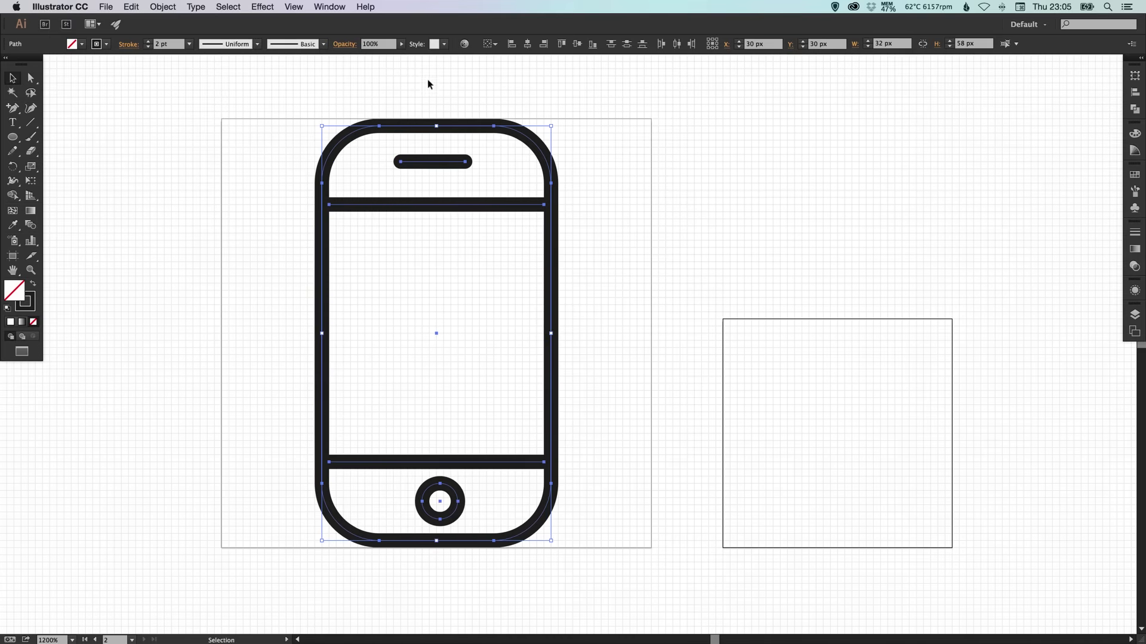
left_click(1135, 234)
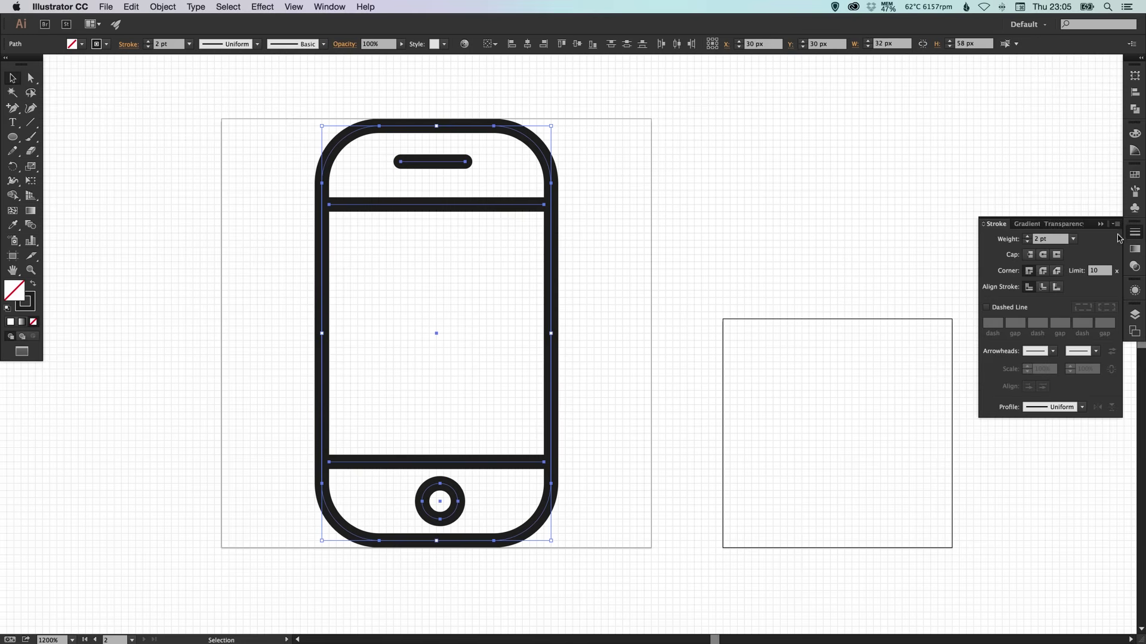
left_click(1028, 242)
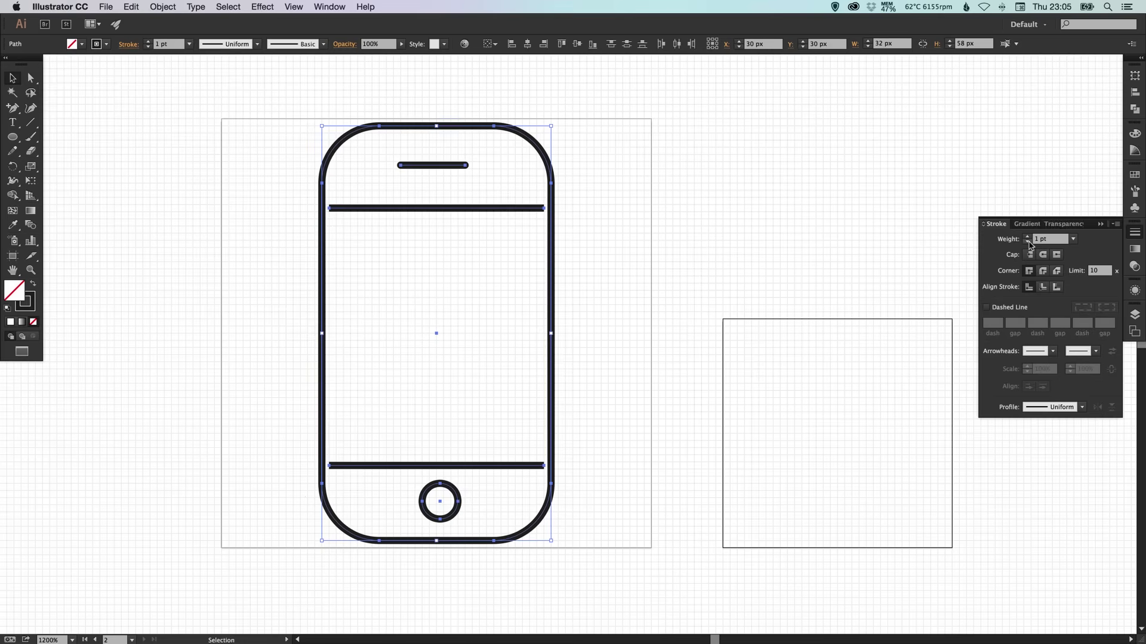
left_click(617, 230)
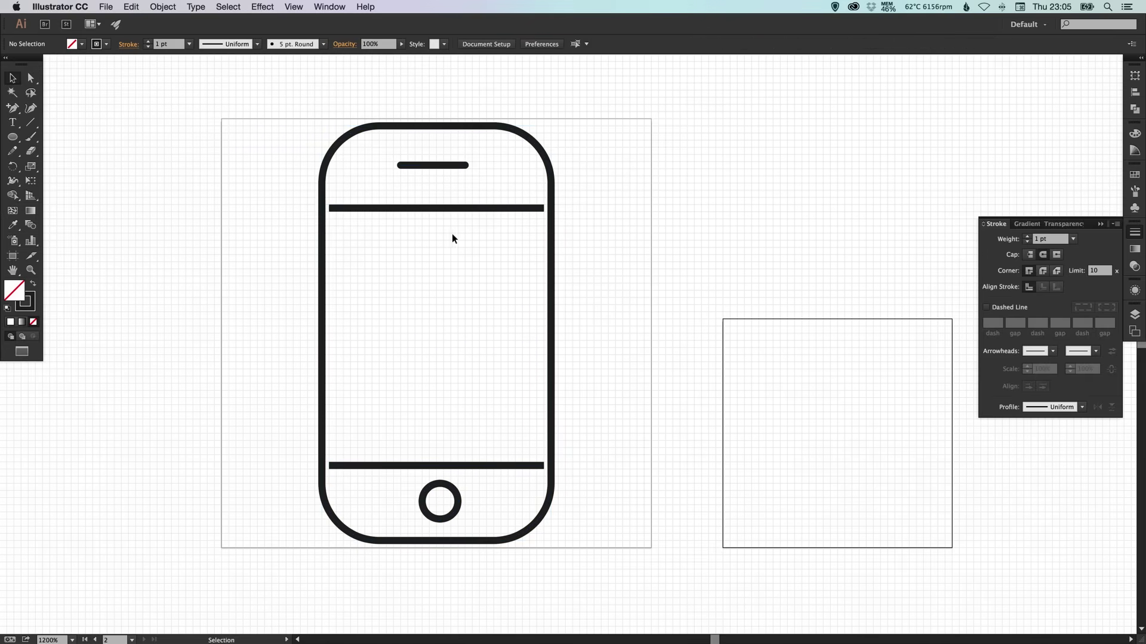
key("super+z")
left_click(1028, 237)
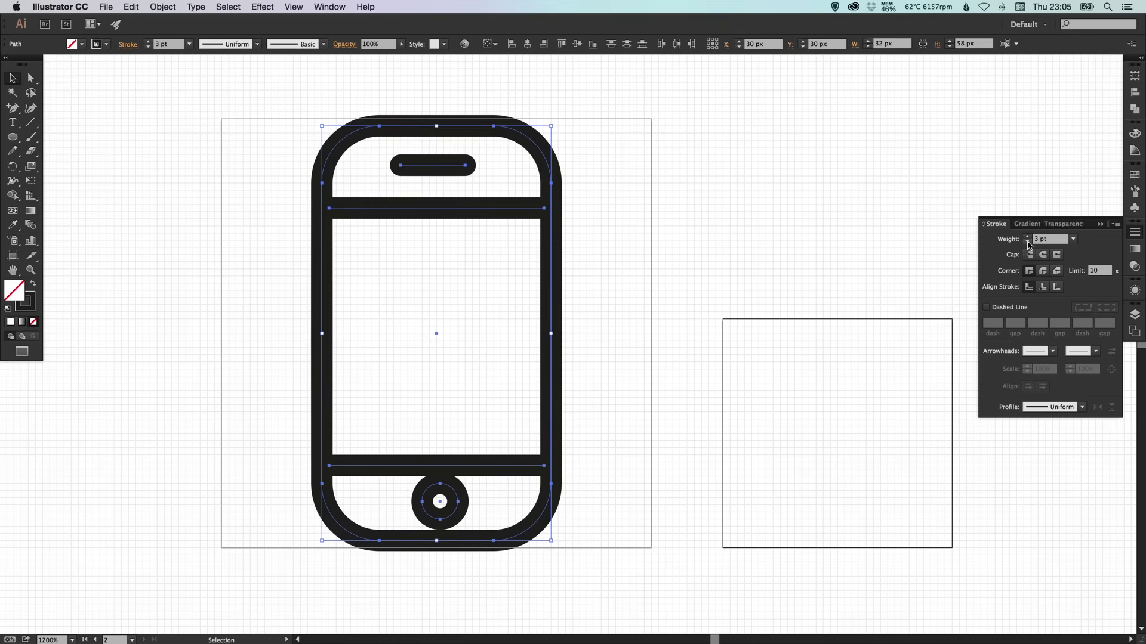
left_click(1027, 243)
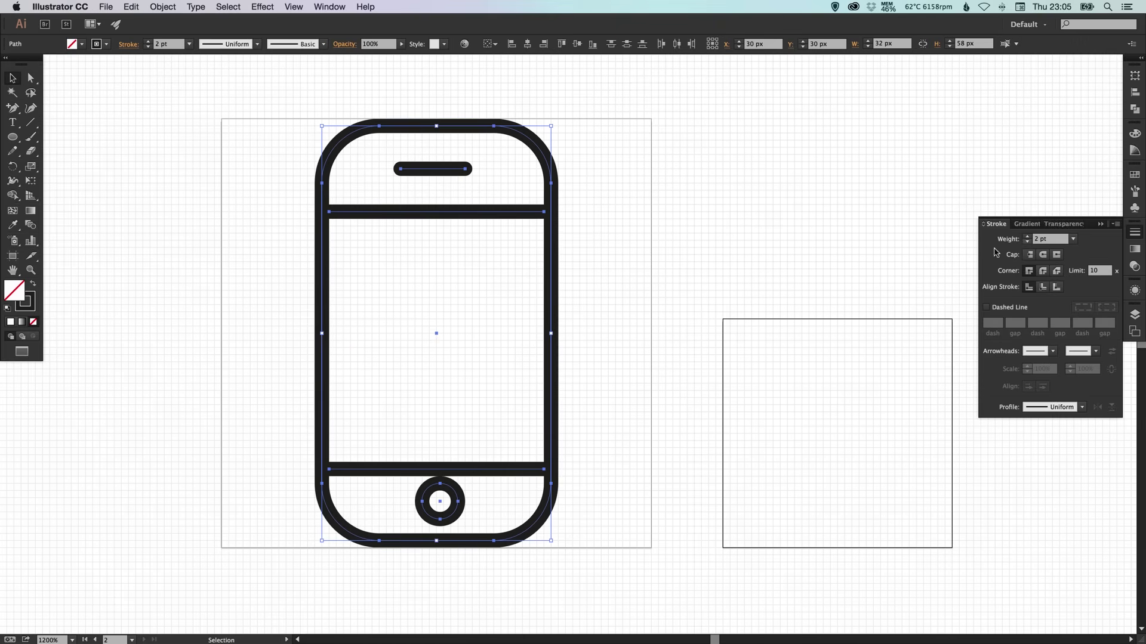
left_click(835, 256)
key("super+z")
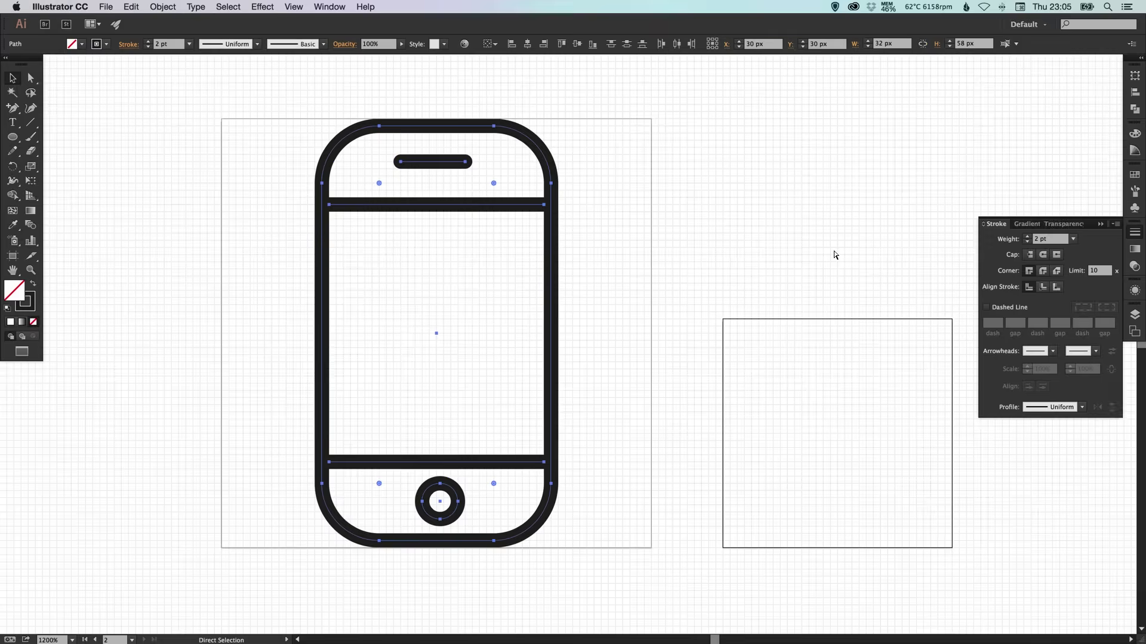
left_click(833, 254)
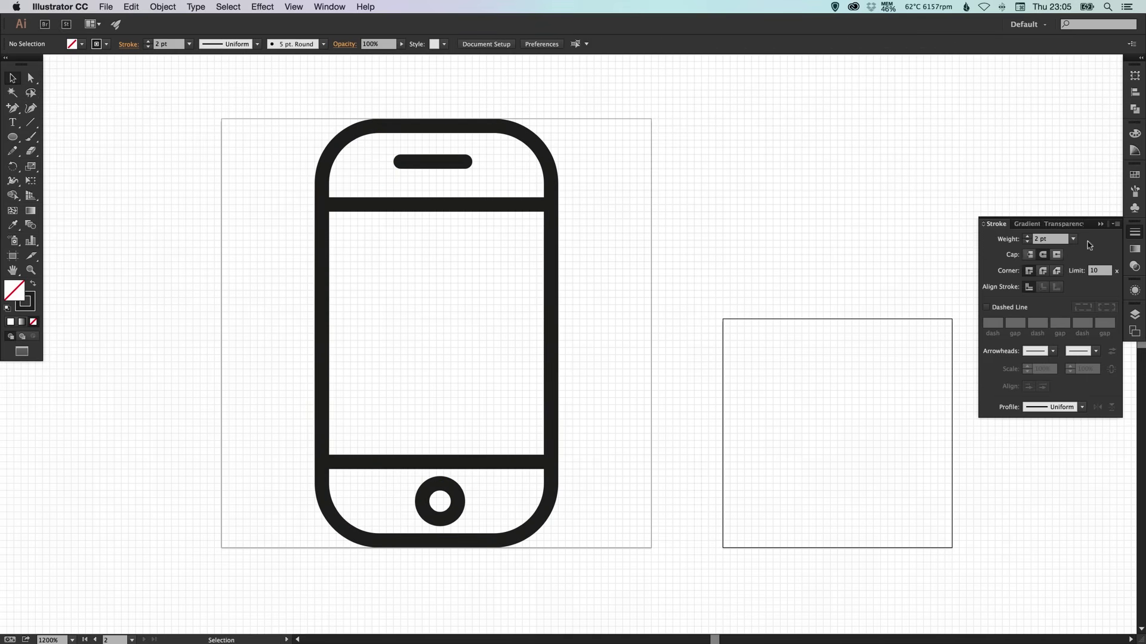
left_click(1134, 233)
scroll(947, 260, "right", 3)
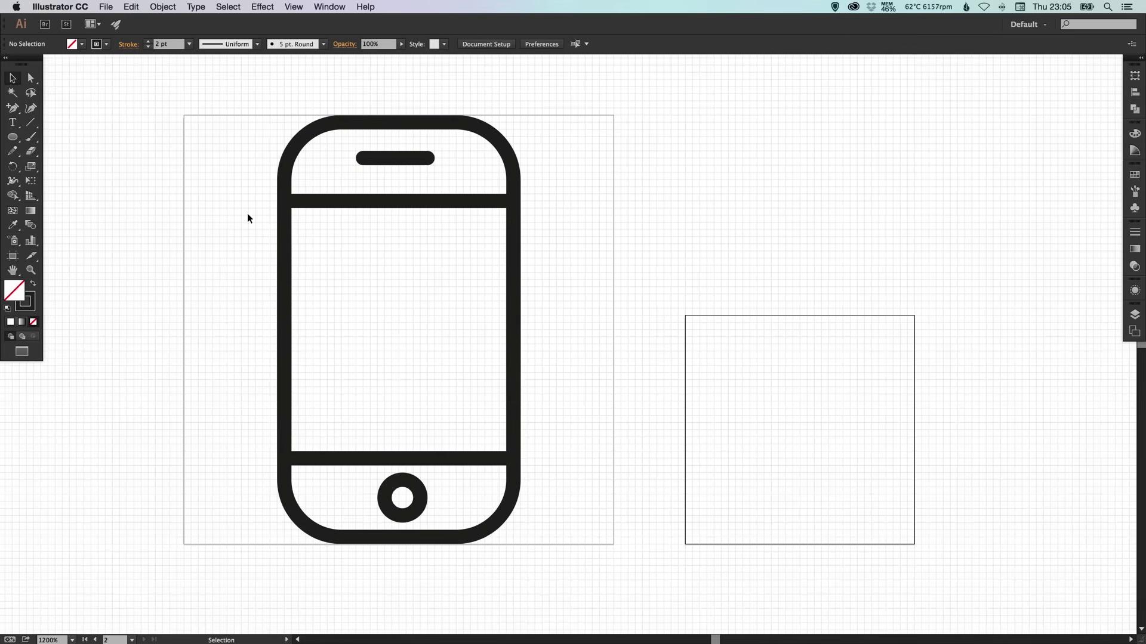
Duplicate the whole phone icon to the right of the main artboard, undoing a trial downscale
left_click_drag(234, 100, 565, 575)
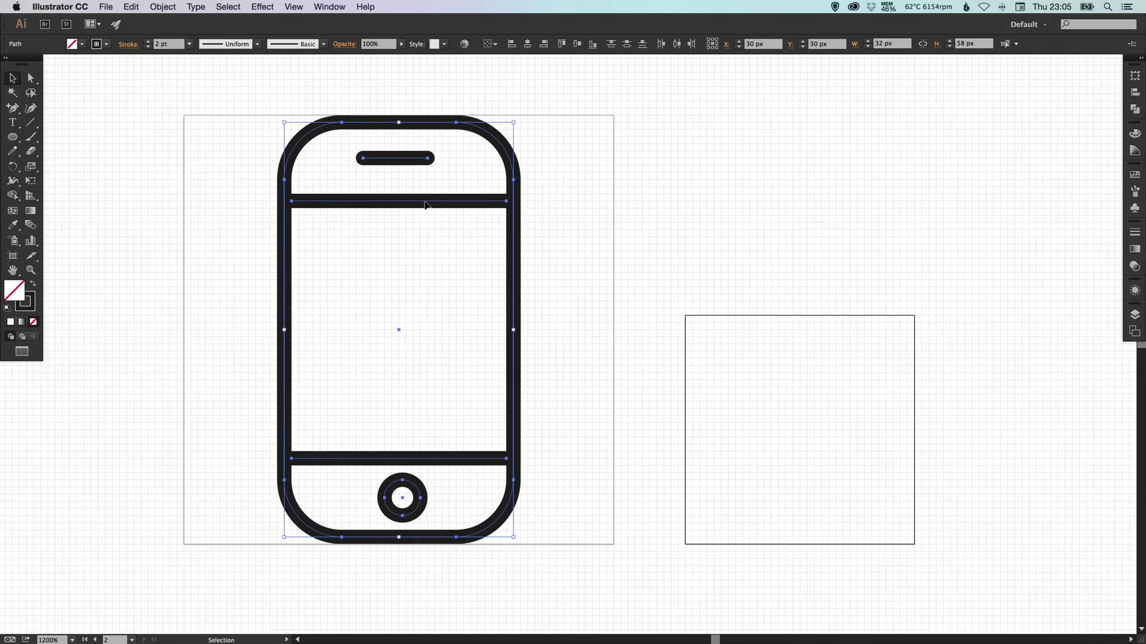
left_click_drag(425, 205, 831, 197)
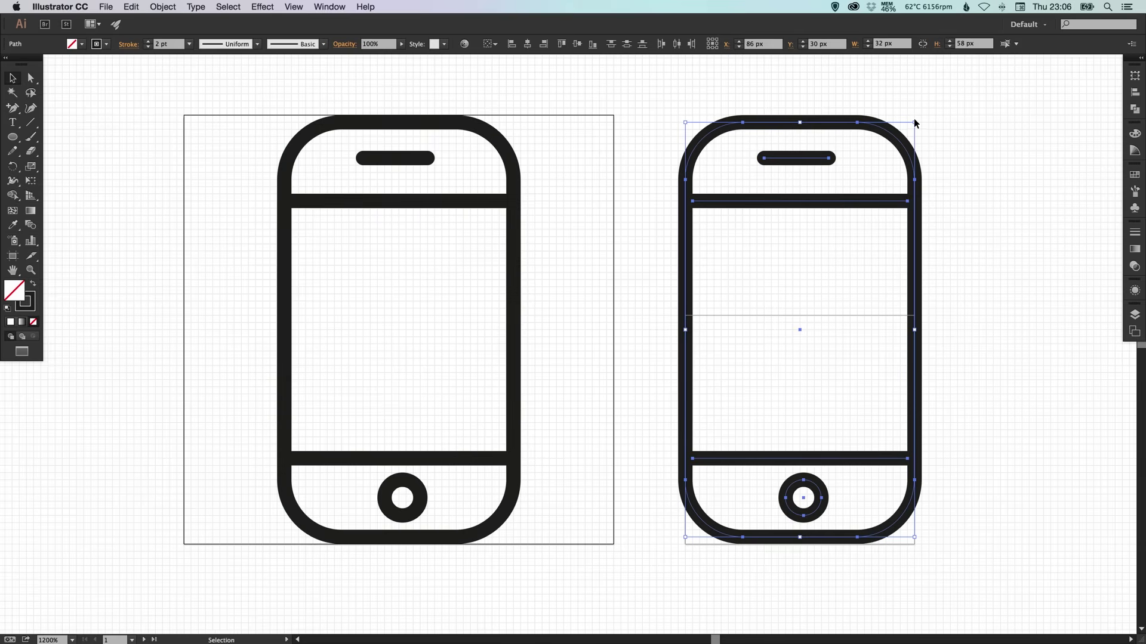
left_click_drag(915, 121, 773, 316)
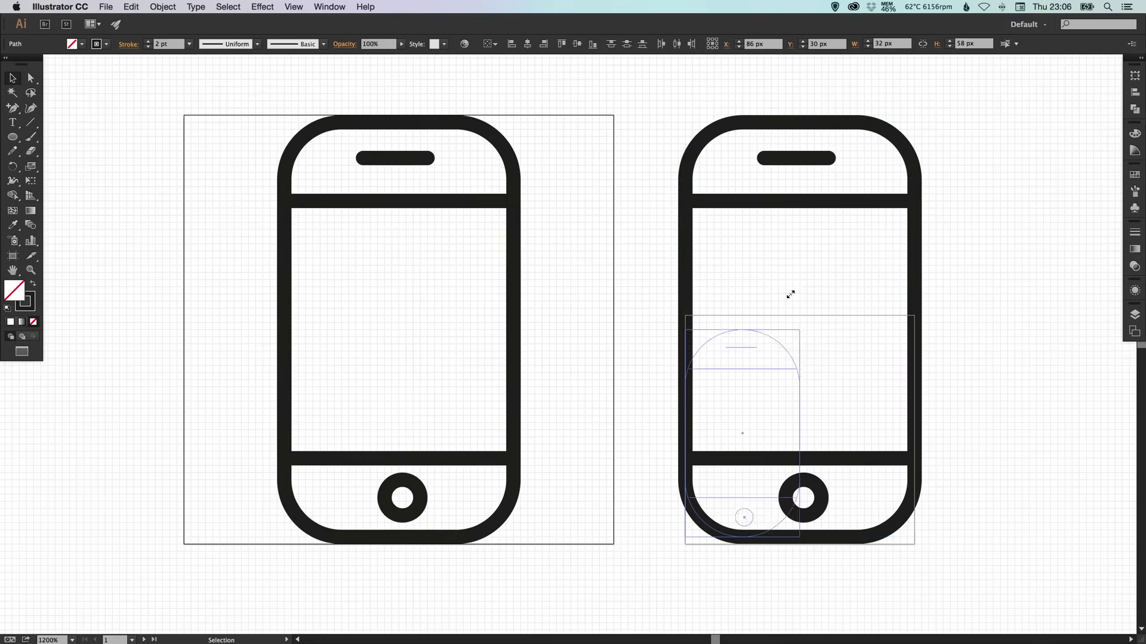
left_click(862, 412)
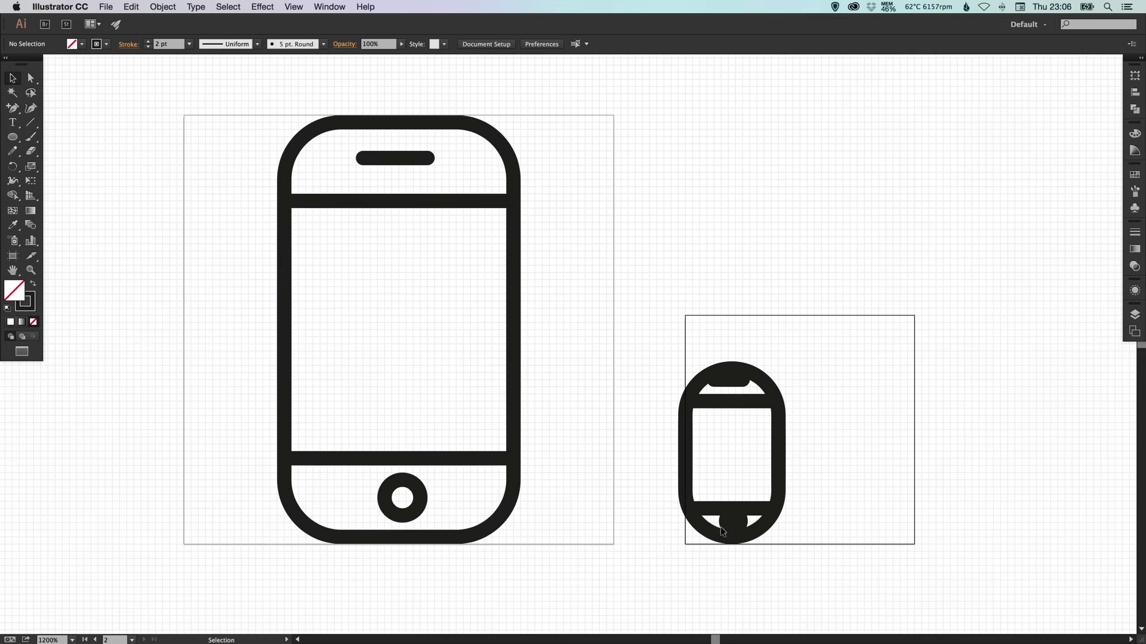
key("super+z")
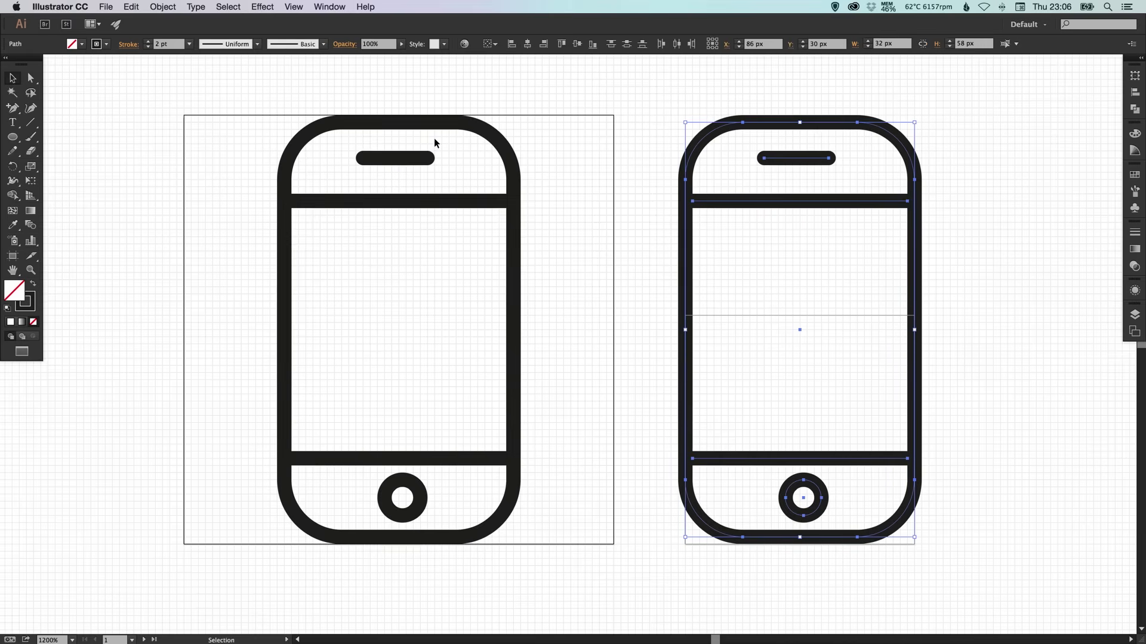
Expand the duplicate phone's fill and stroke into filled shapes with Object > Expand
left_click(163, 7)
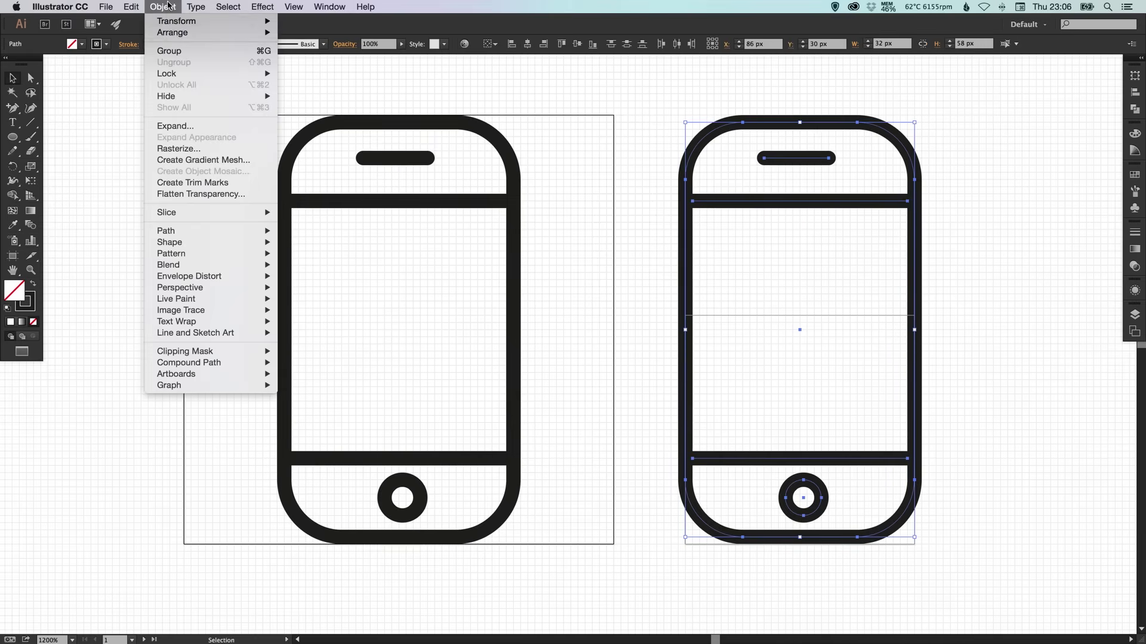
left_click(175, 126)
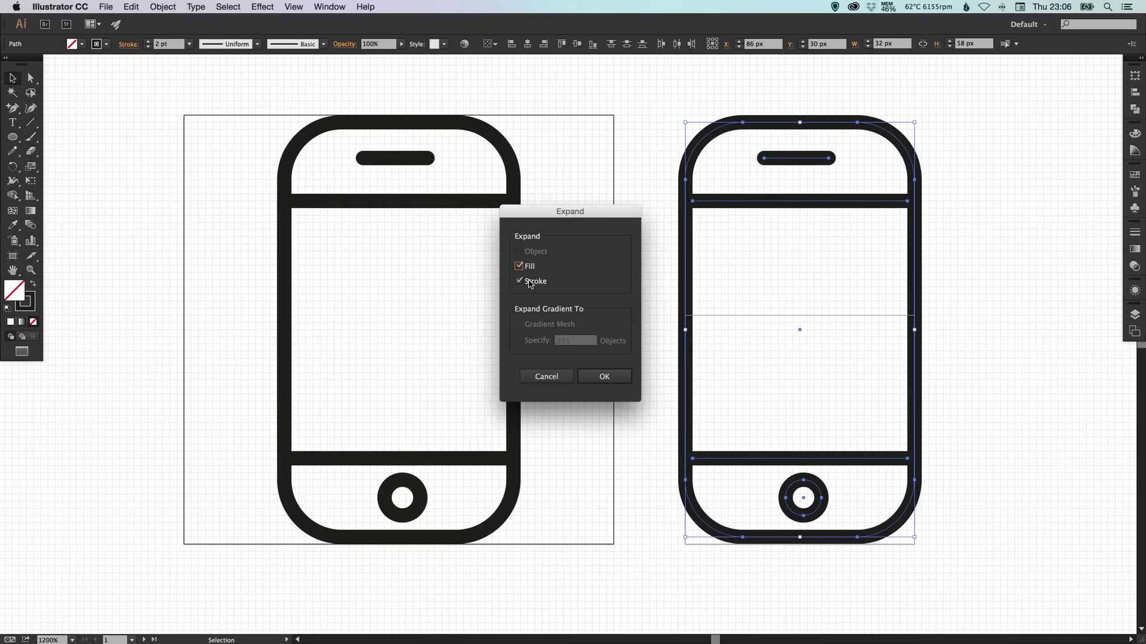
left_click(605, 376)
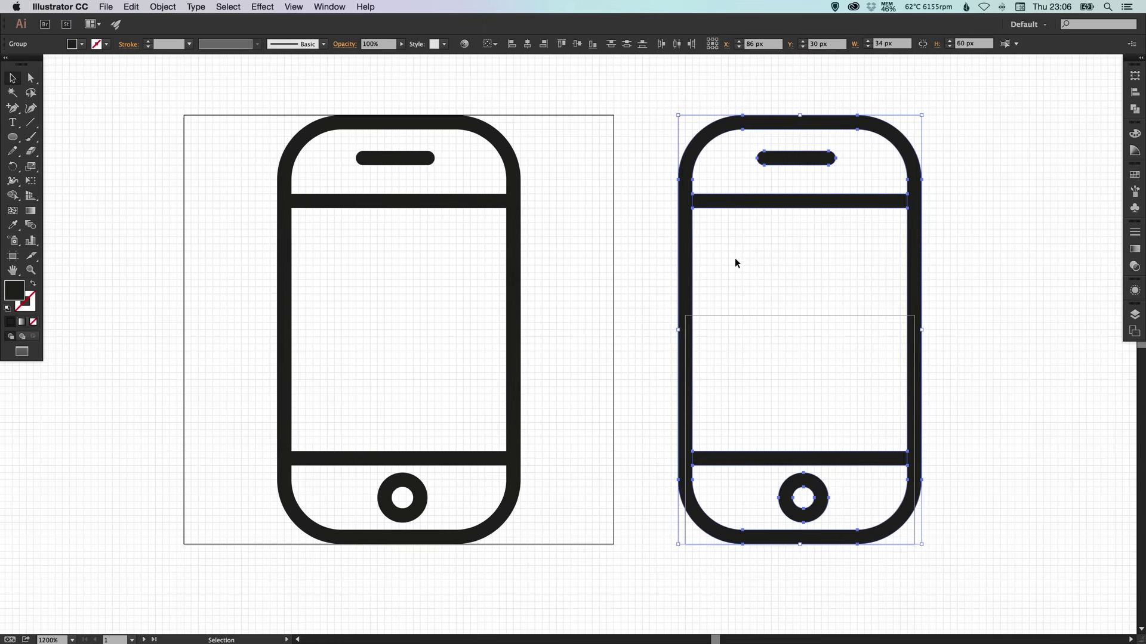
Check the expanded shapes in Outline view, then reselect the expanded phone group
key("a")
key("super+y")
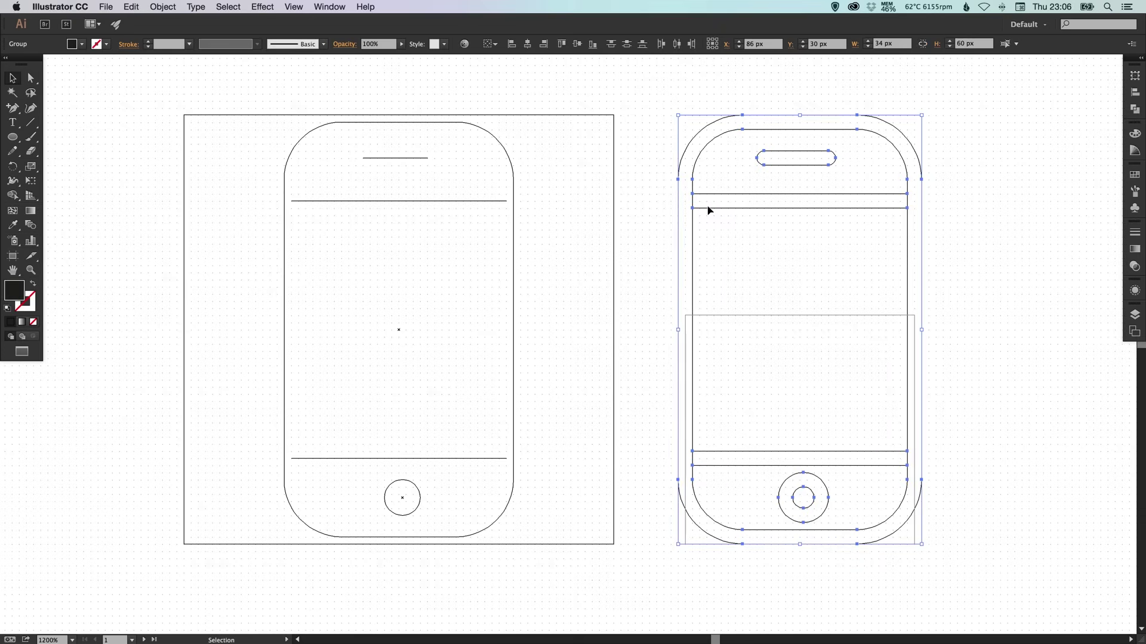
key("v")
left_click(934, 271)
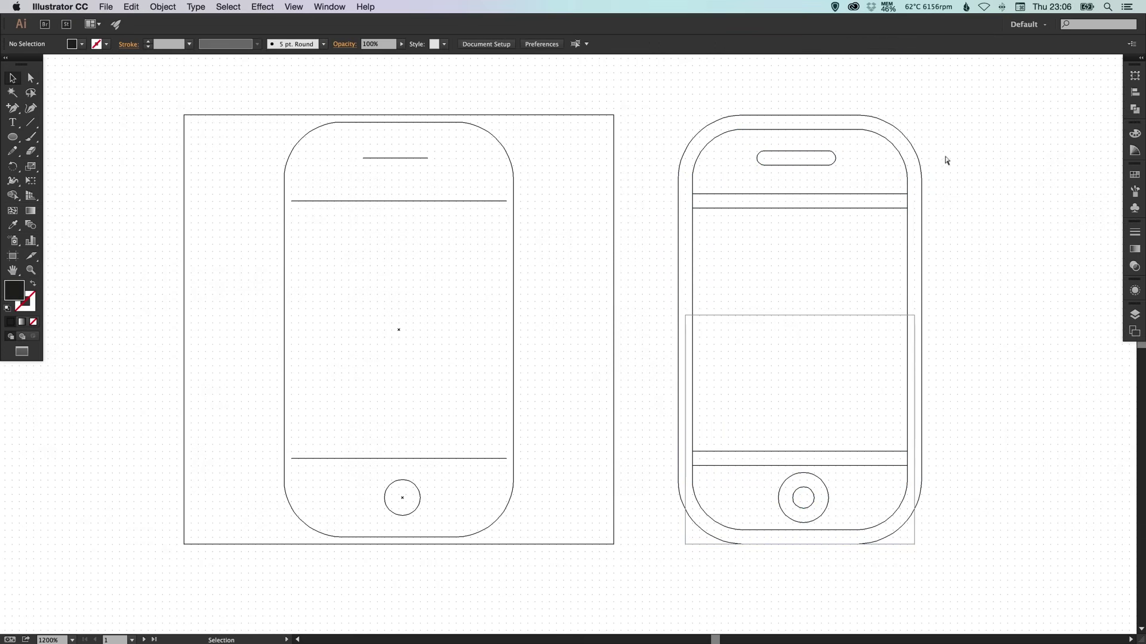
key("super+y")
left_click_drag(688, 152, 999, 574)
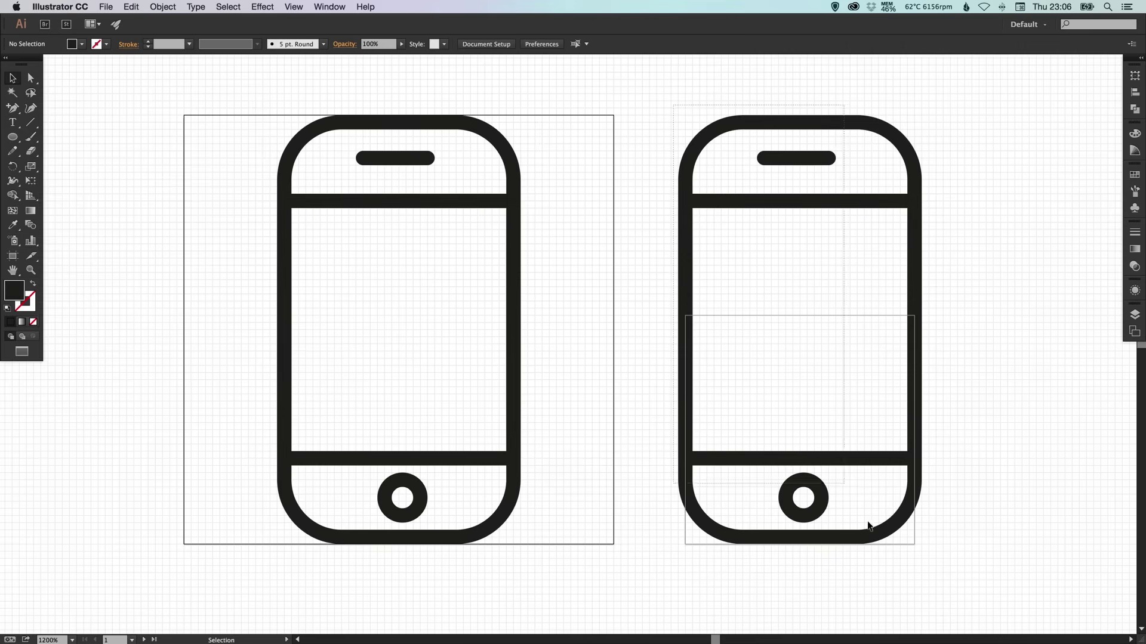
Unite the expanded copy's pieces with Pathfinder and switch to Outline view
left_click(1135, 110)
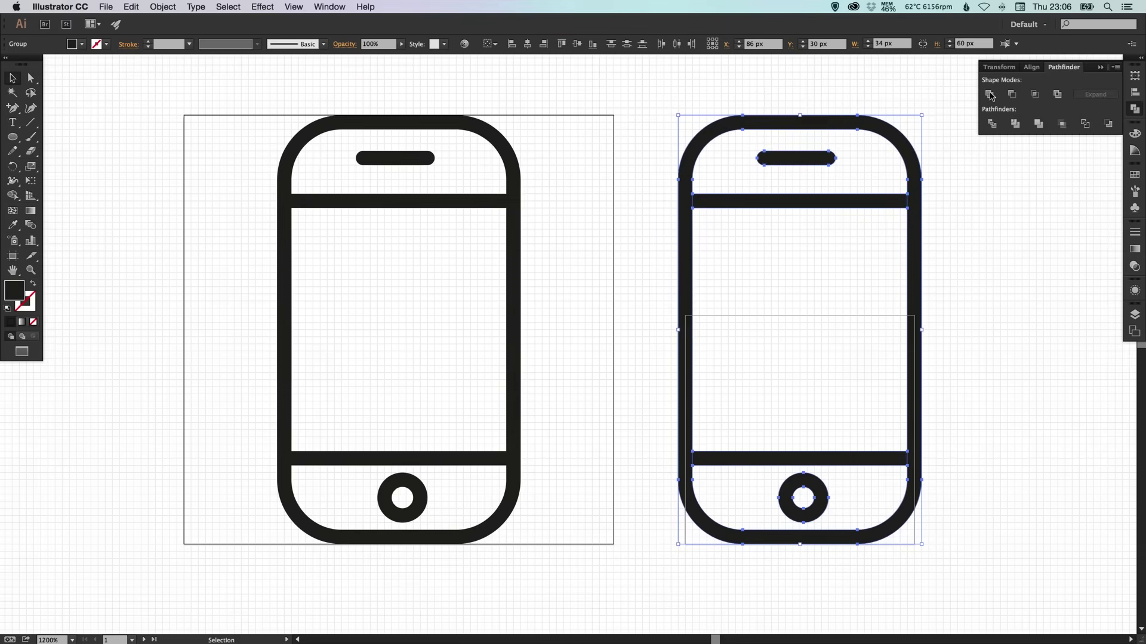
left_click(990, 94)
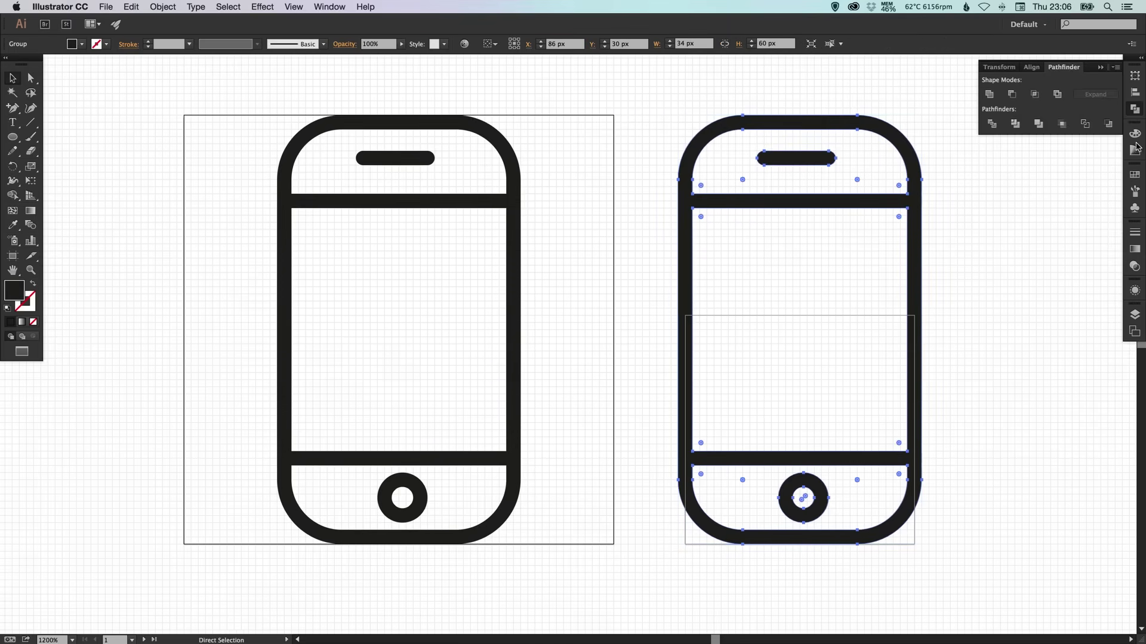
key("super+y")
left_click(1031, 219)
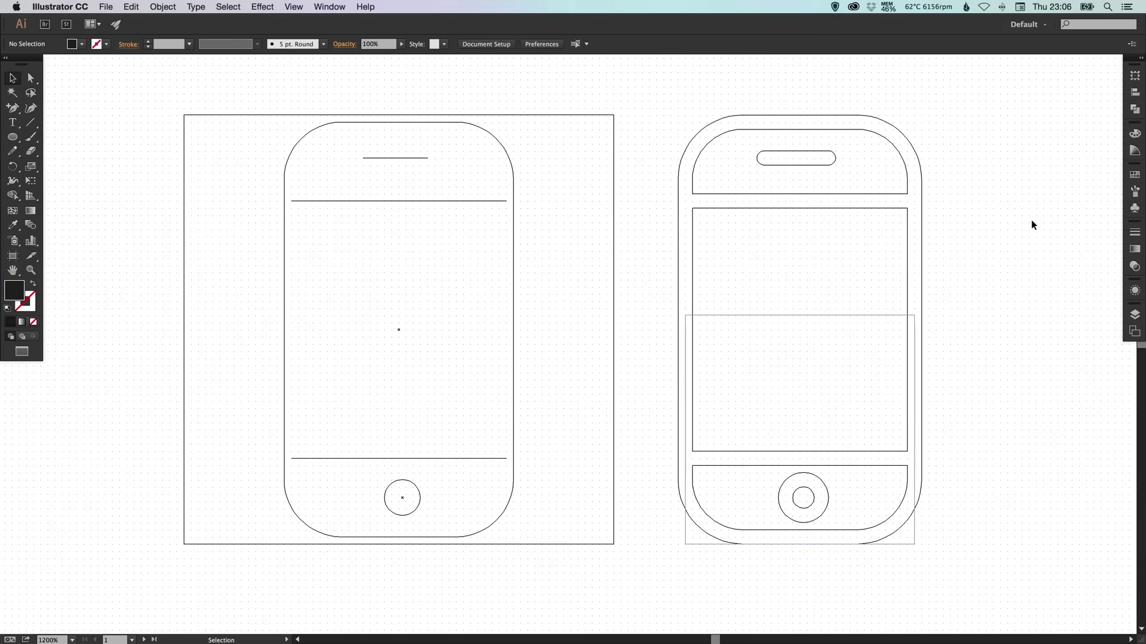
Reposition the phone copy up and to the right, near the small artboard
mouse_move(912, 224)
left_mouse_down()
mouse_move(538, 237)
mouse_move(755, 228)
left_mouse_up()
left_click(855, 260)
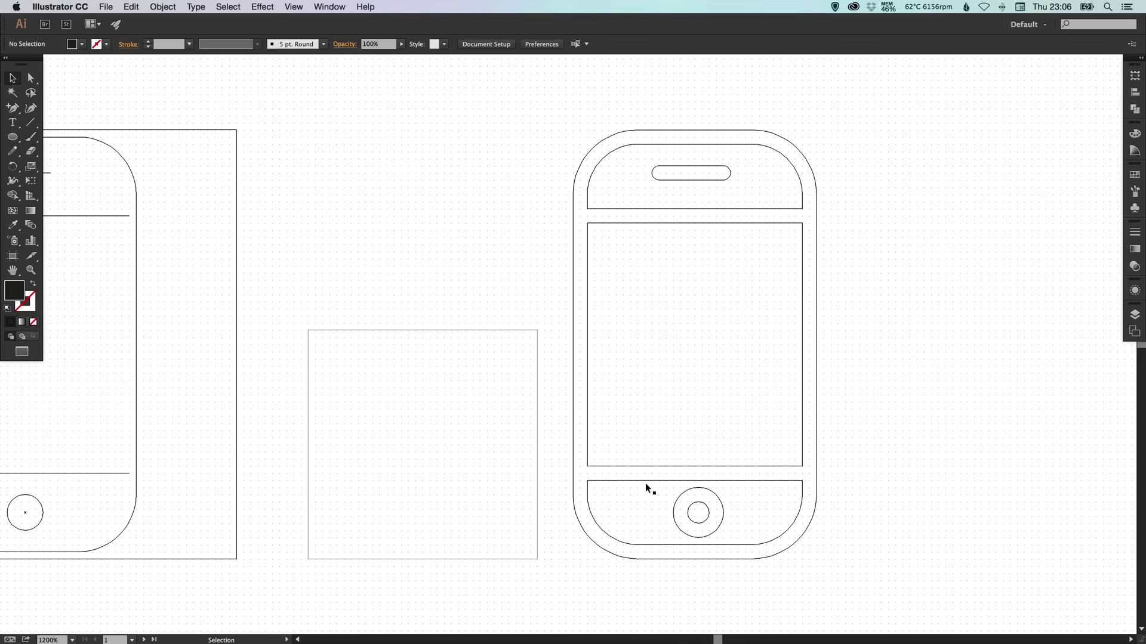
left_click(721, 508)
left_click_drag(720, 508, 796, 454)
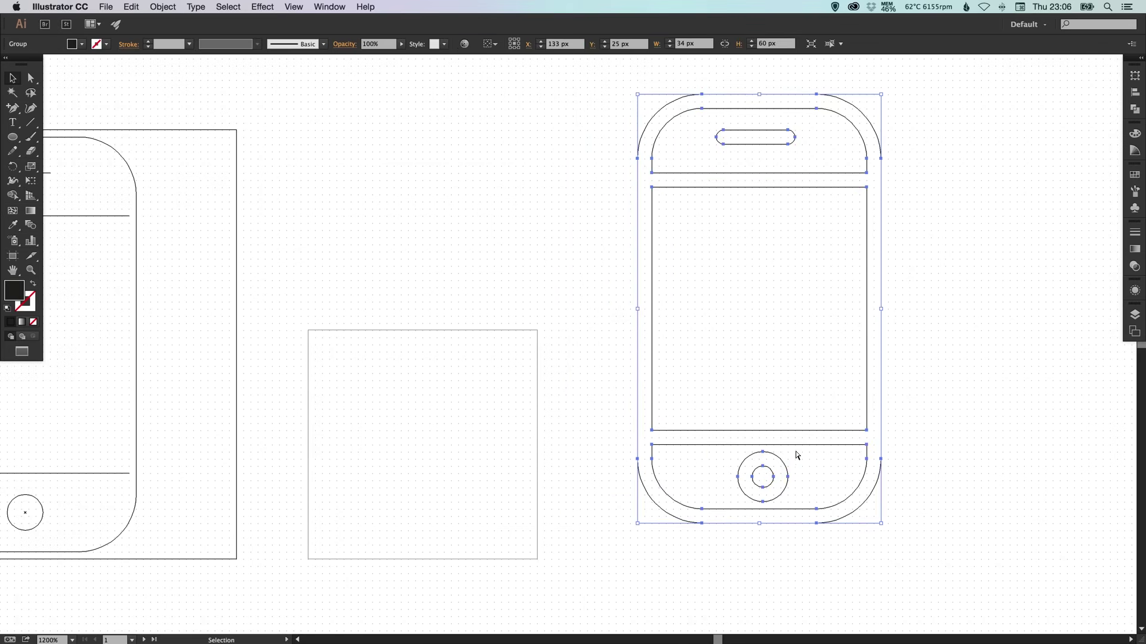
key("v")
scroll(672, 349, "left", 5)
Return to Preview and drag the phone copy left onto the small artboard
left_click(907, 160)
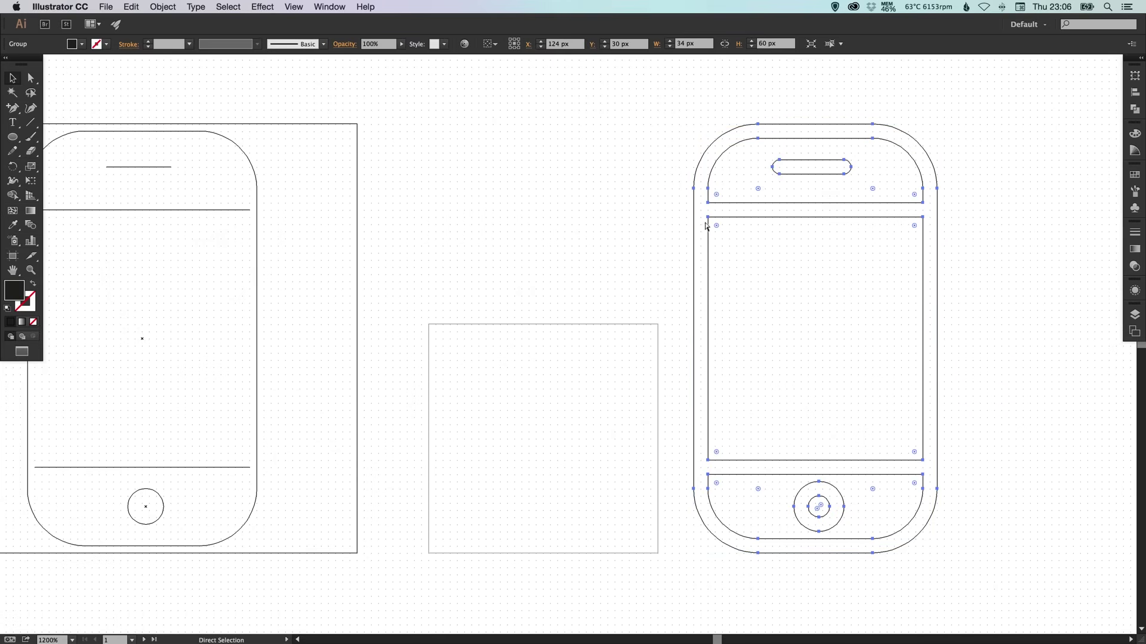
key("super+y")
left_click(627, 215)
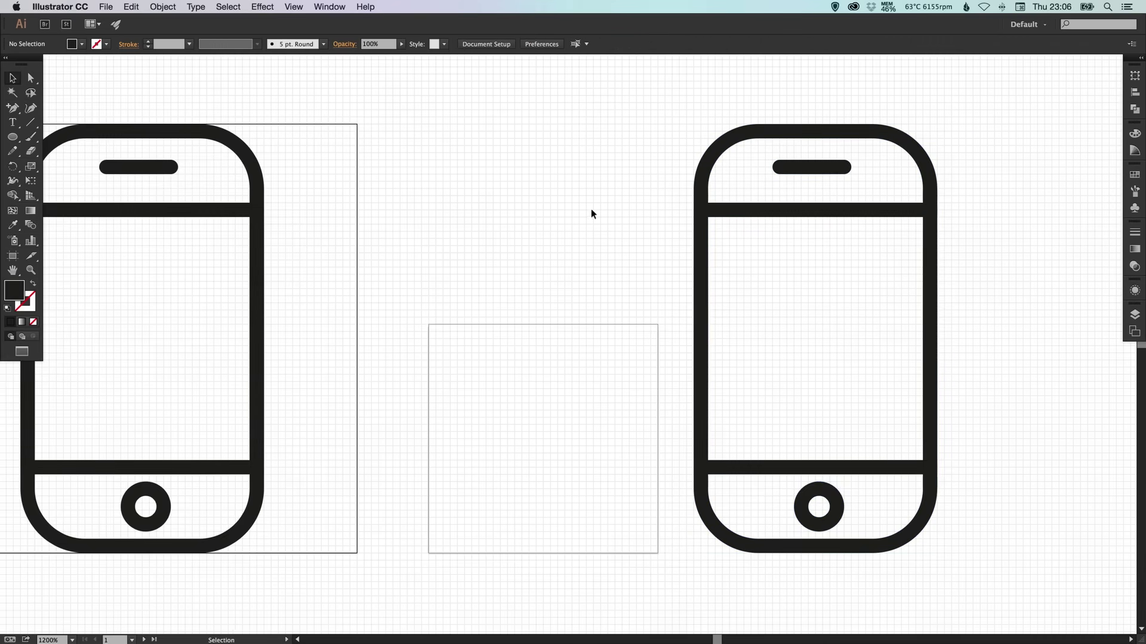
left_click_drag(707, 223, 444, 233)
Scale the phone copy proportionally to 32 px high with linked width and height
key("space")
left_click_drag(520, 251, 535, 239)
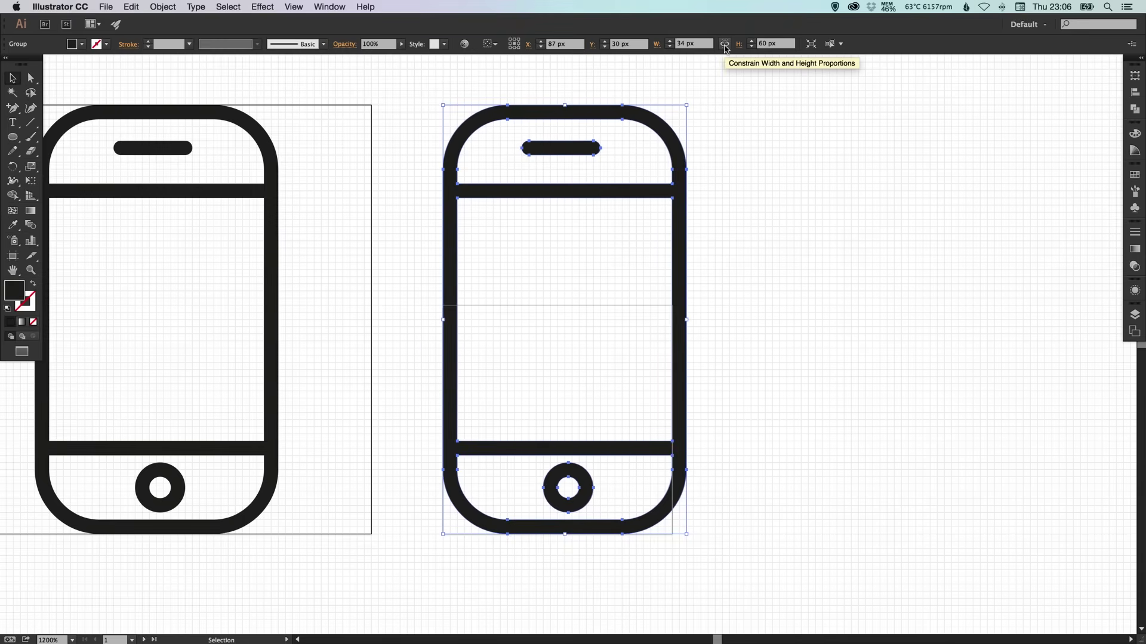
left_click(725, 43)
left_click(768, 44)
double_click(770, 45)
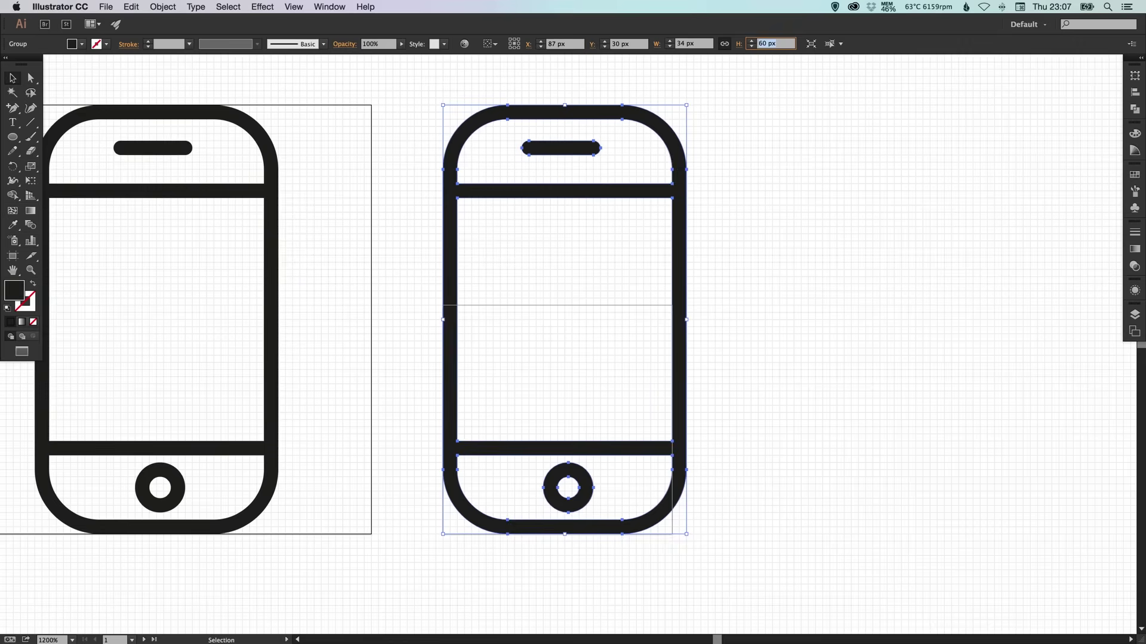
type("32")
key("Return")
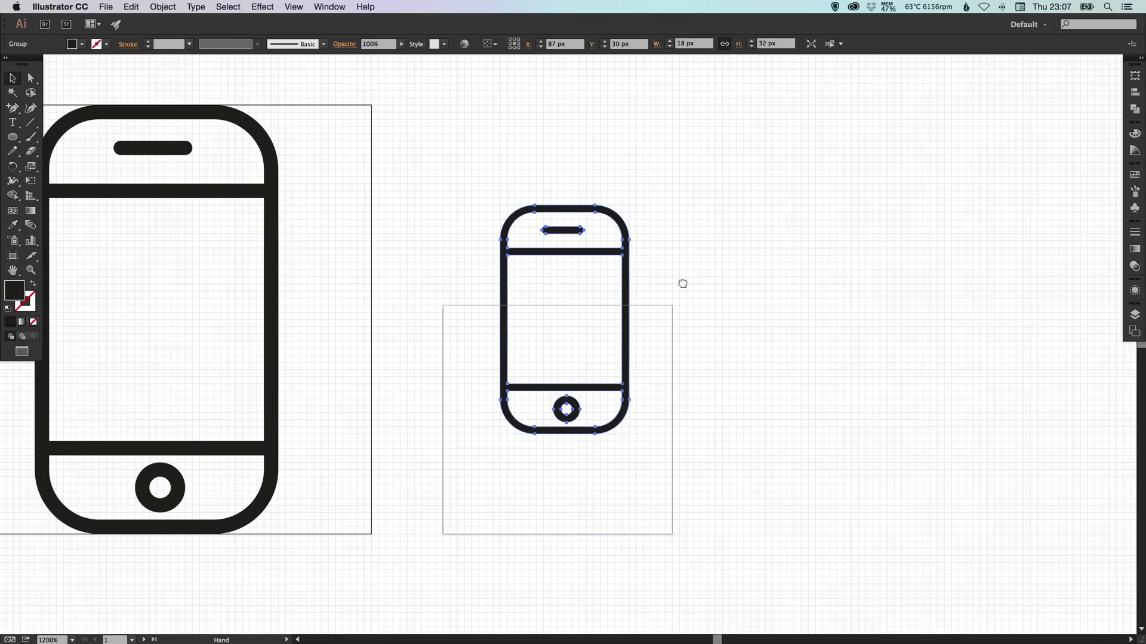
scroll(689, 268, "down", 2)
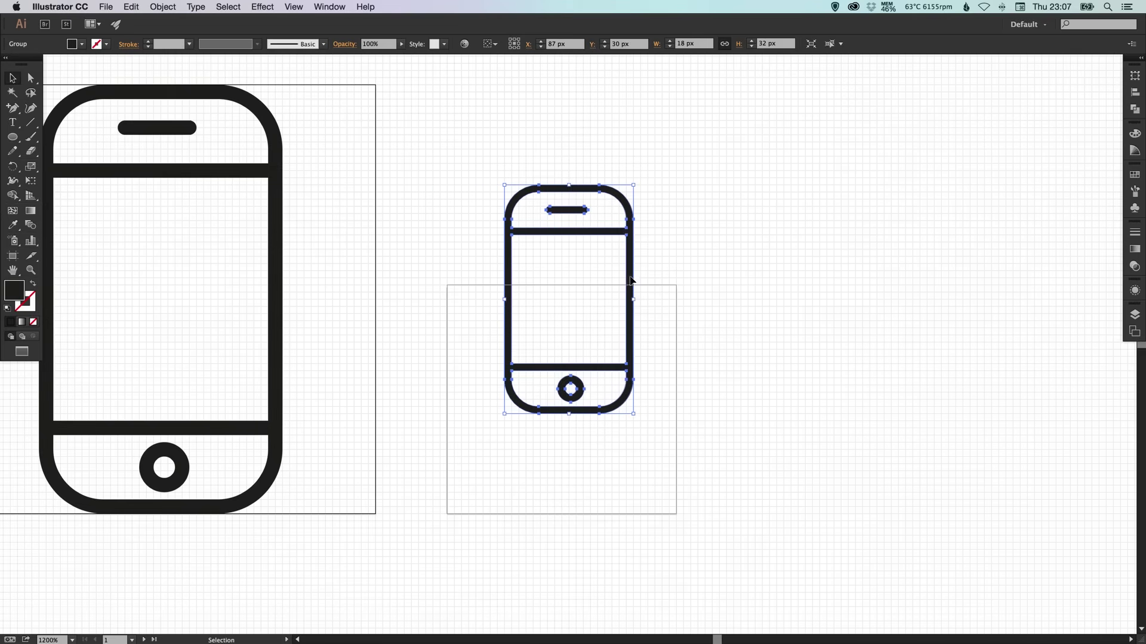
Move the 18 × 32 px phone down into the small artboard and nudge it 1 px left
left_click_drag(631, 281, 626, 382)
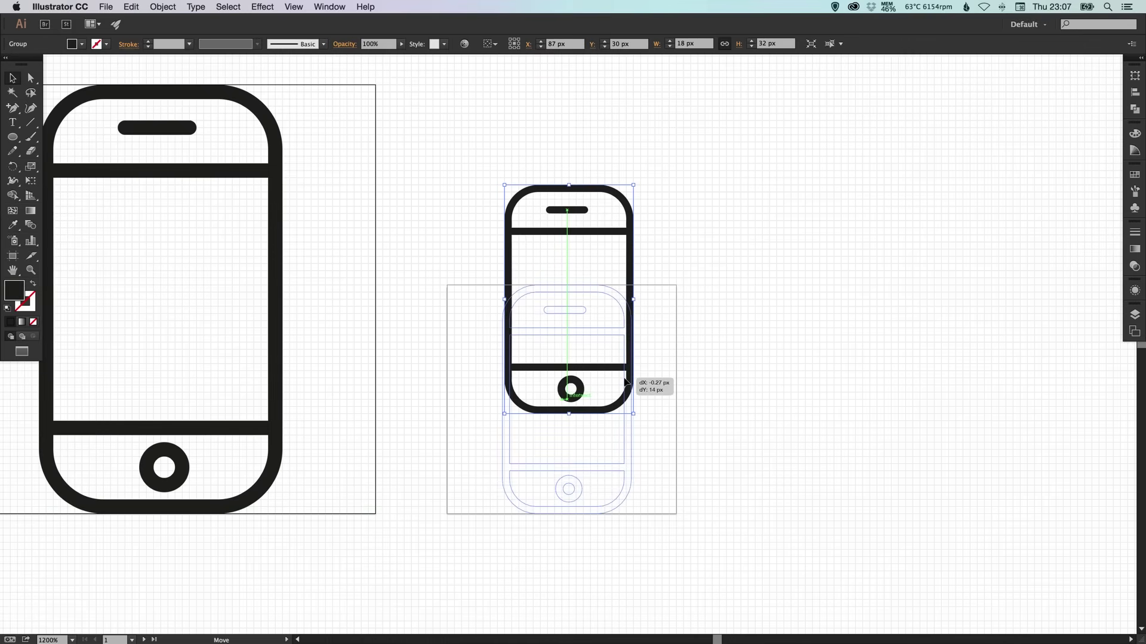
left_click_drag(624, 382, 624, 383)
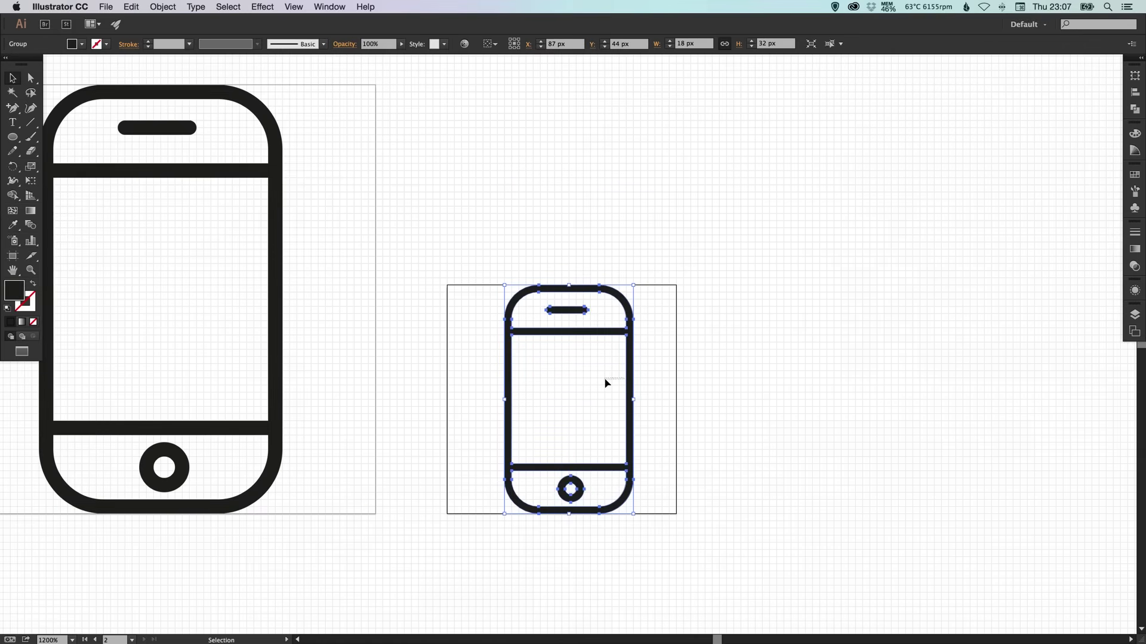
left_click_drag(627, 379, 626, 379)
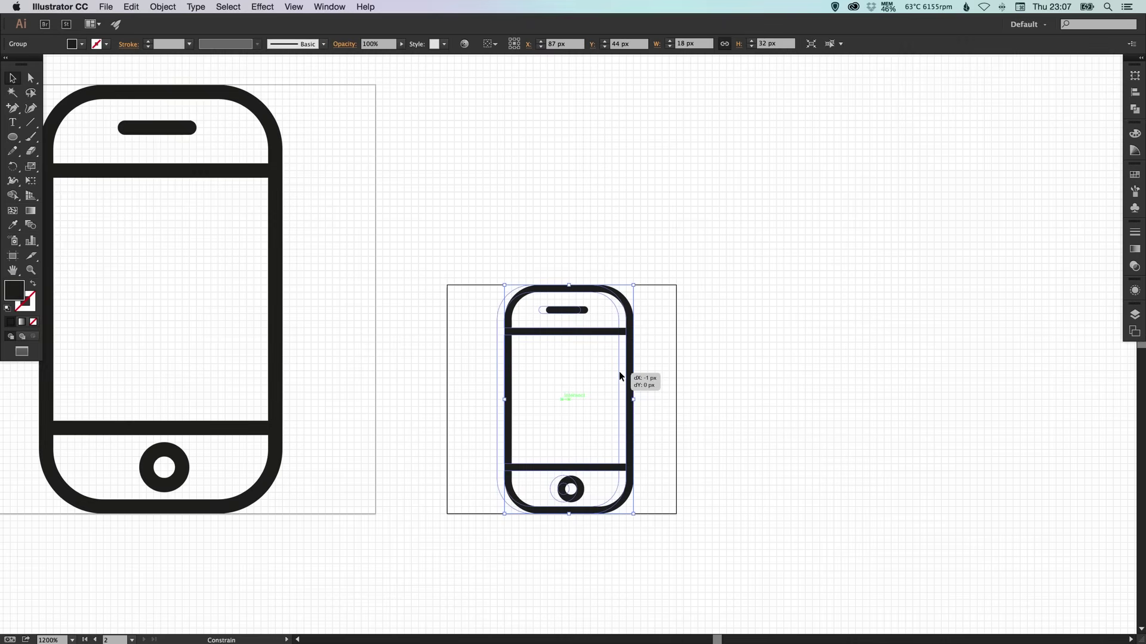
Zoom in on the phone and drag it left so it snaps to the pixel grid
key("Left")
key("Right")
key("z")
left_click_drag(537, 398, 408, 447)
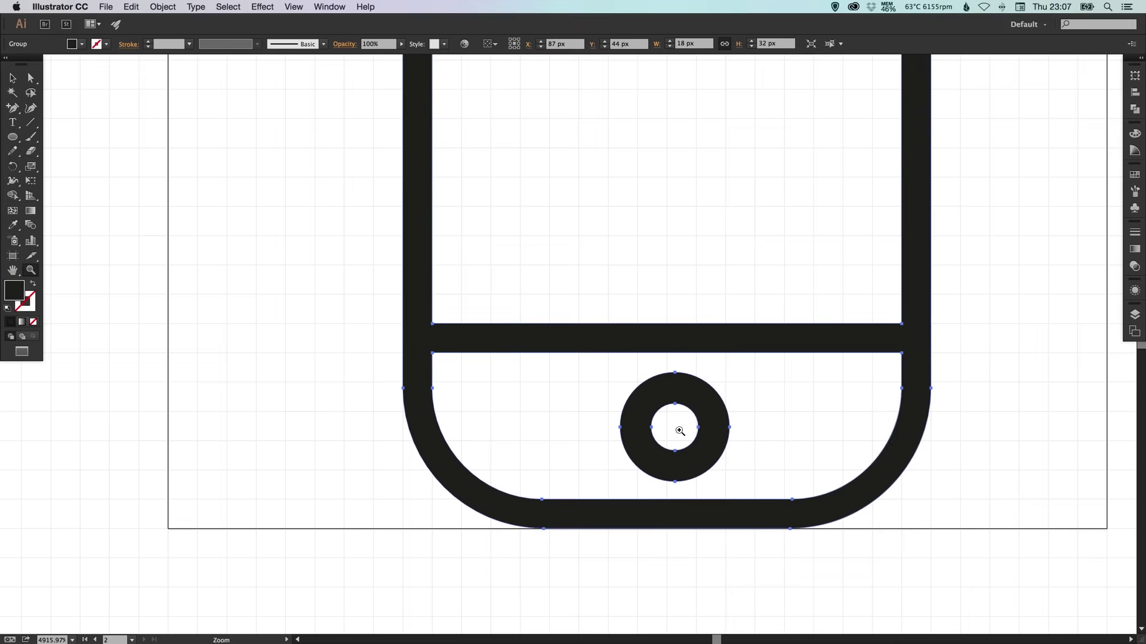
key("v")
left_click_drag(614, 343, 618, 342)
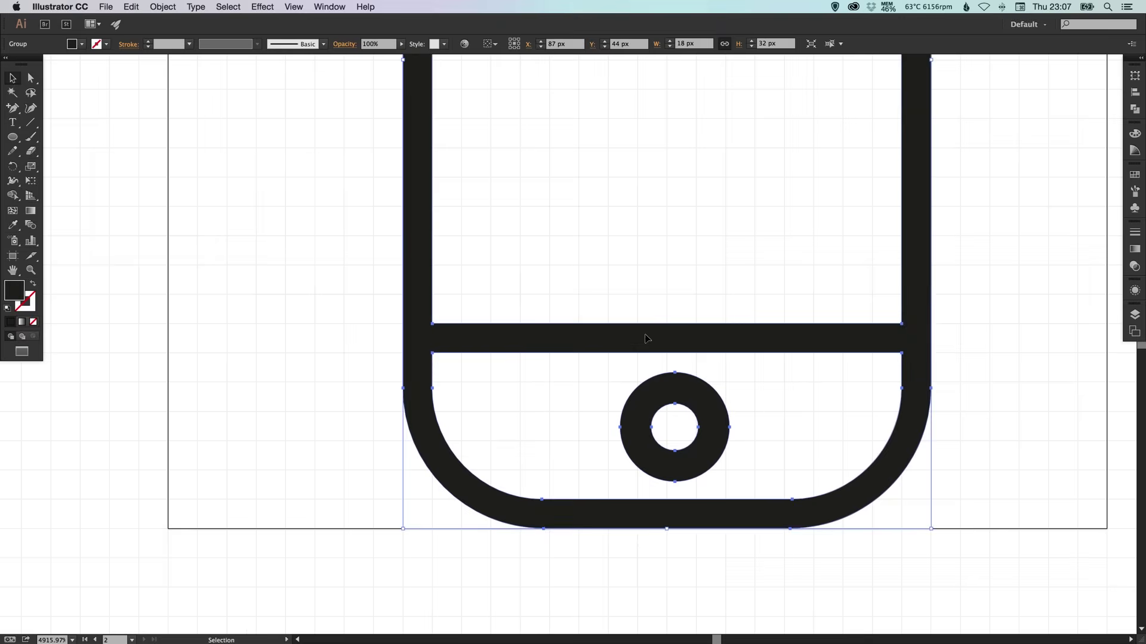
mouse_move(646, 338)
left_mouse_down()
mouse_move(593, 343)
mouse_move(582, 332)
left_mouse_up()
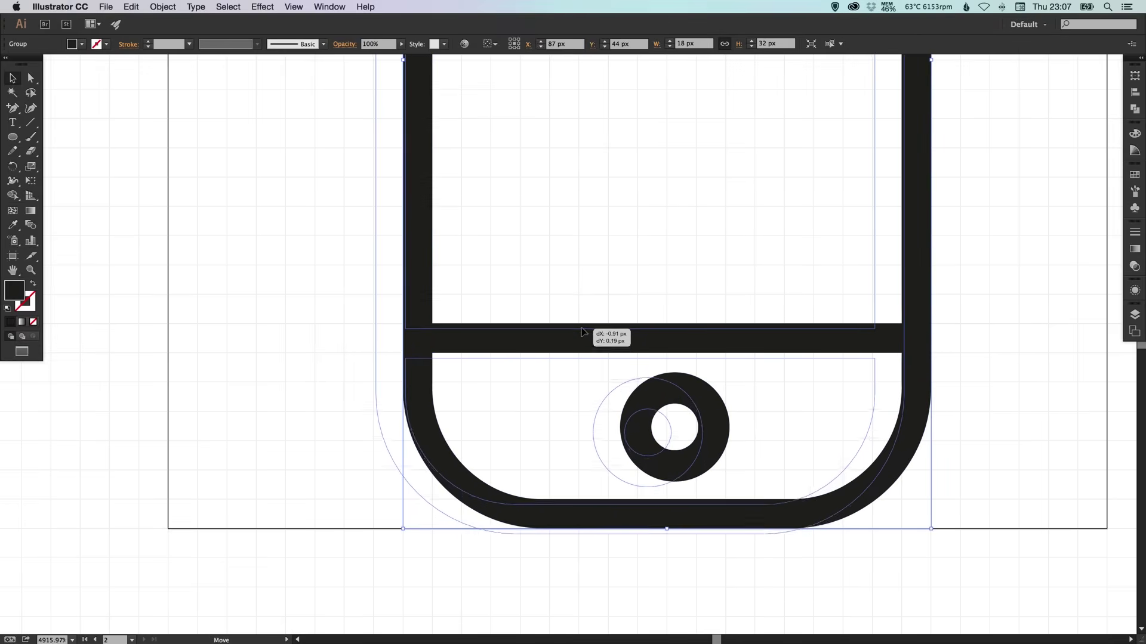
left_click_drag(581, 332, 580, 328)
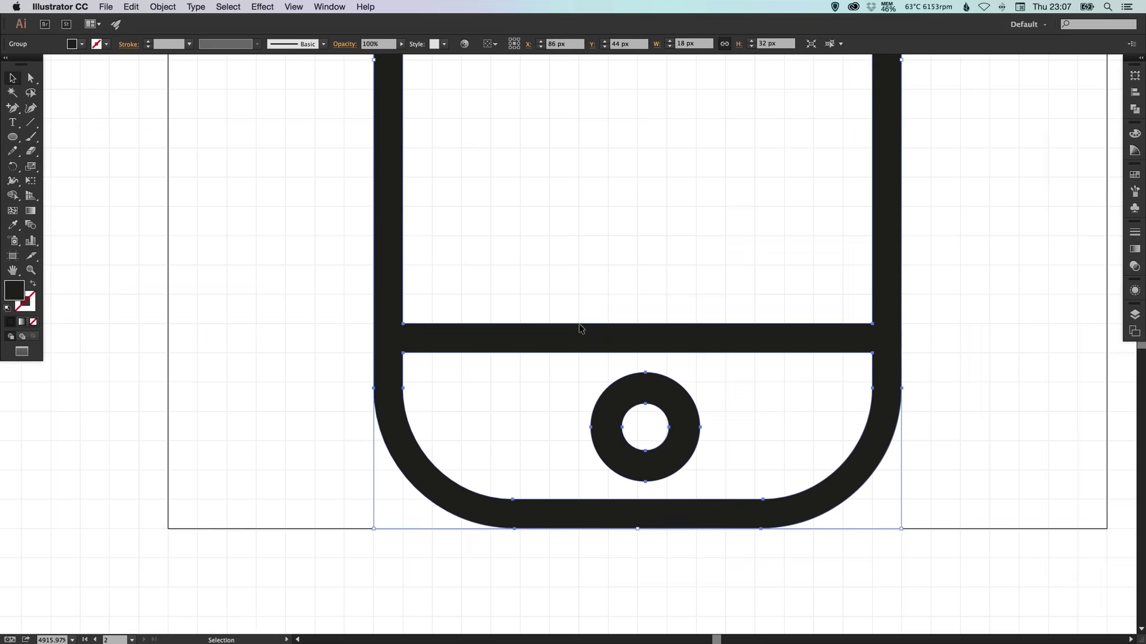
left_click(981, 315)
scroll(981, 314, "down", 2)
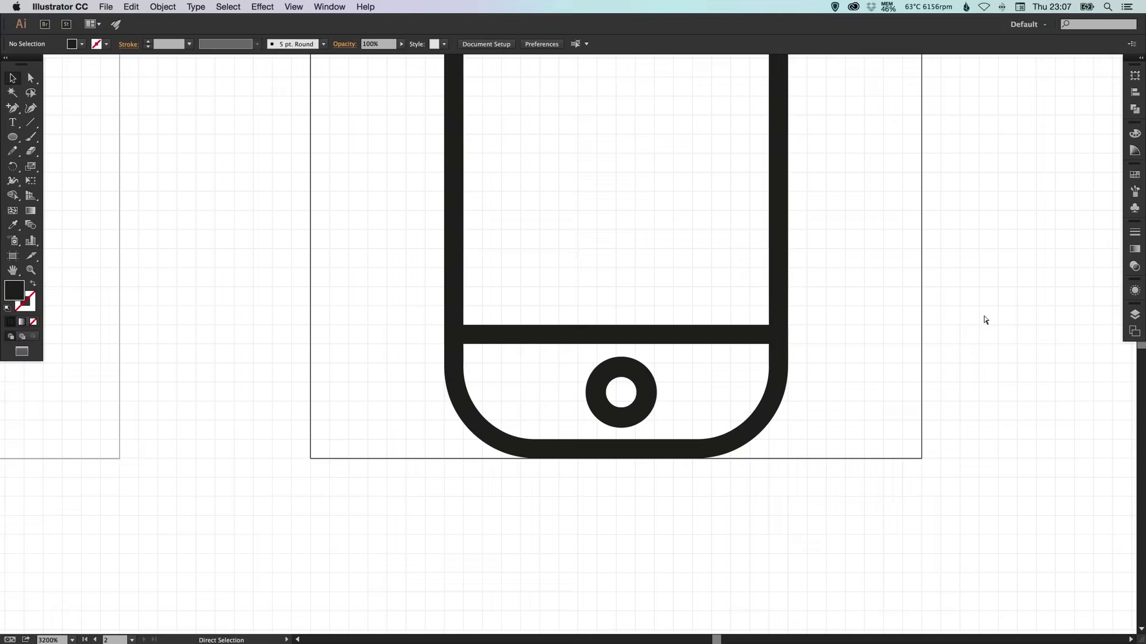
scroll(985, 320, "down", 1)
Inspect the aligned phone in Outline view, then return to Preview and zoom out
key("space")
mouse_move(753, 296)
left_mouse_down()
mouse_move(709, 437)
mouse_move(712, 412)
left_mouse_up()
key("super+y")
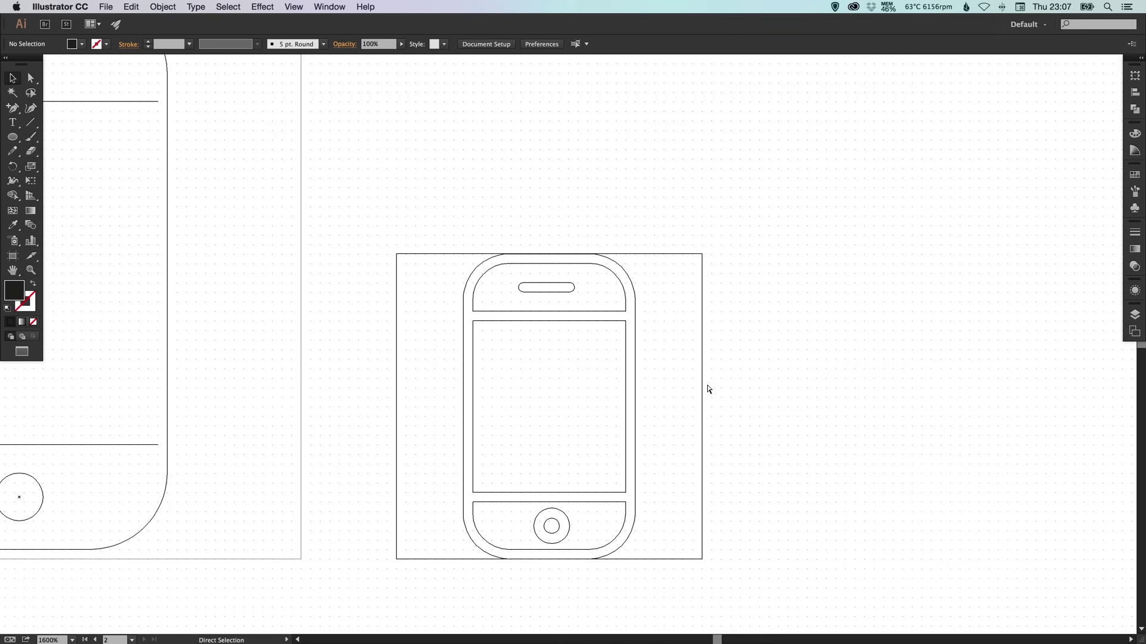
scroll(708, 389, "up", 1)
scroll(708, 389, "up", 1)
key("space")
left_click_drag(673, 372, 684, 176)
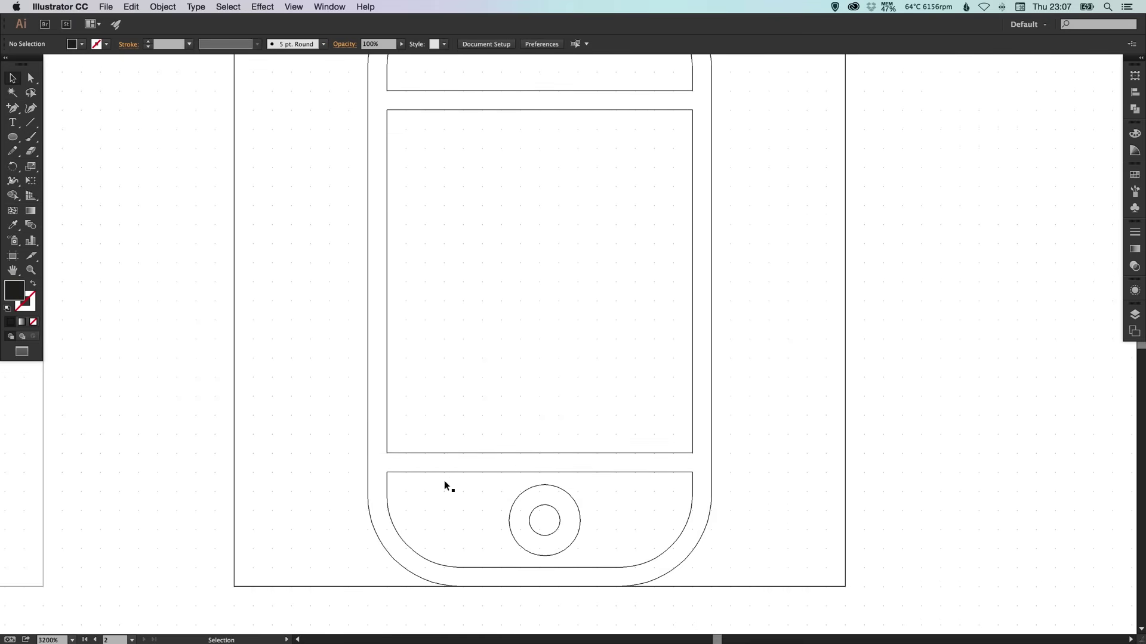
key("super+y")
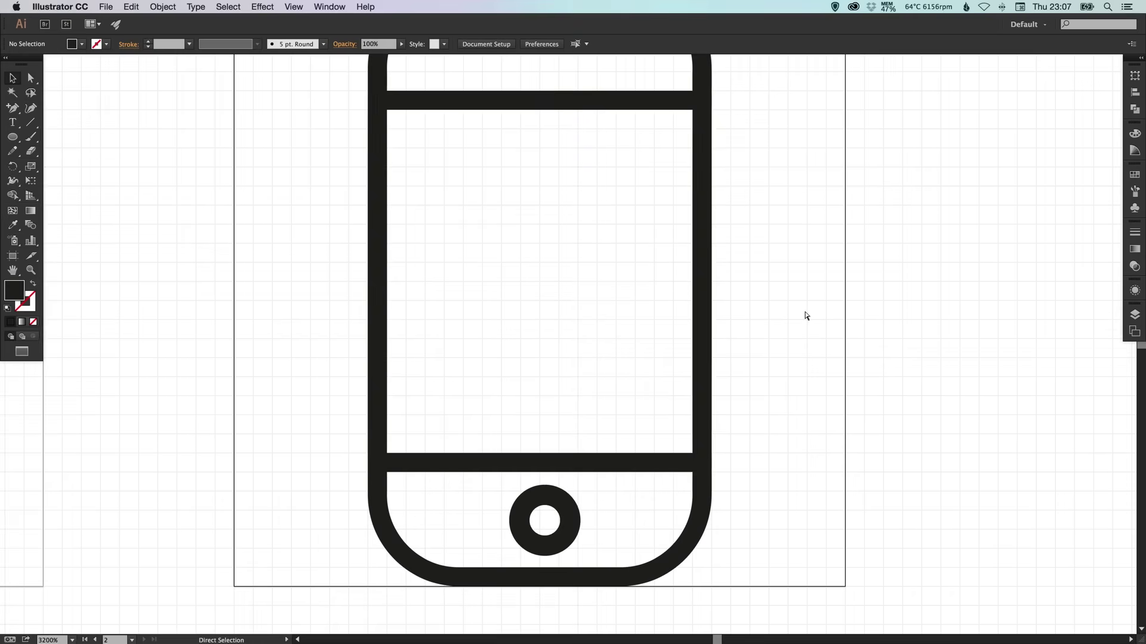
key("super+0")
key("super+minus")
key("super+minus")
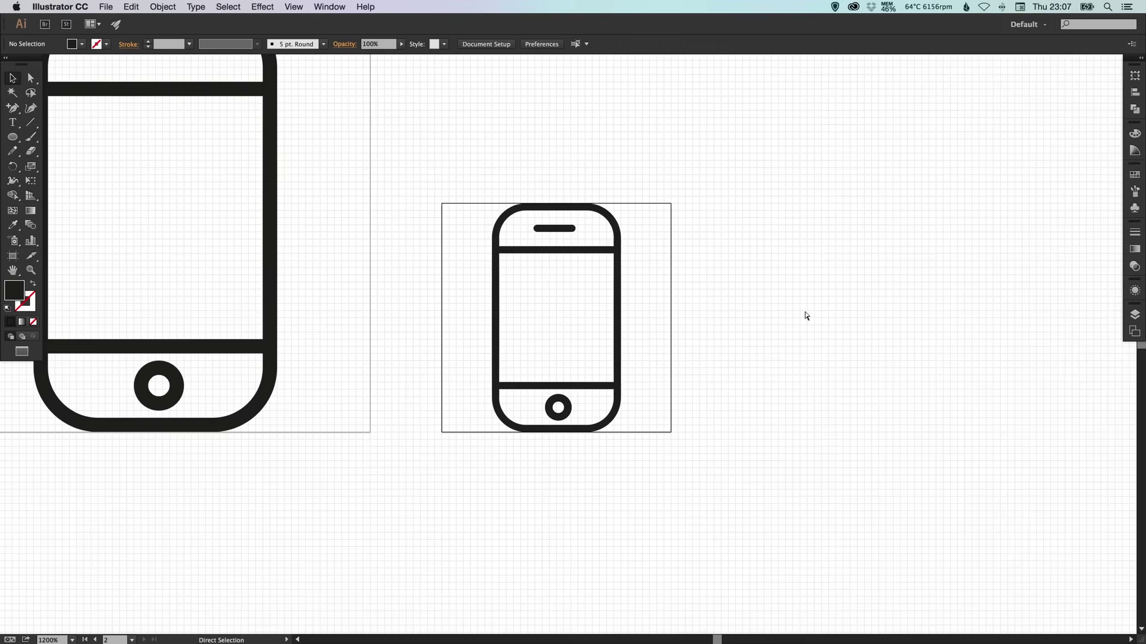
left_click_drag(666, 328, 909, 448)
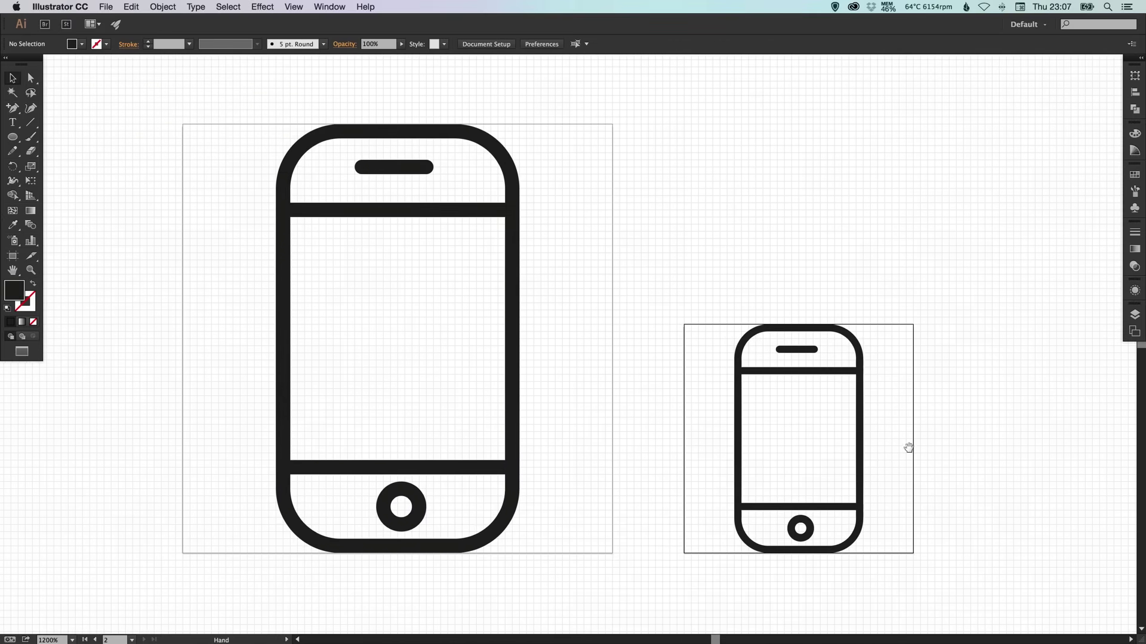
key("v")
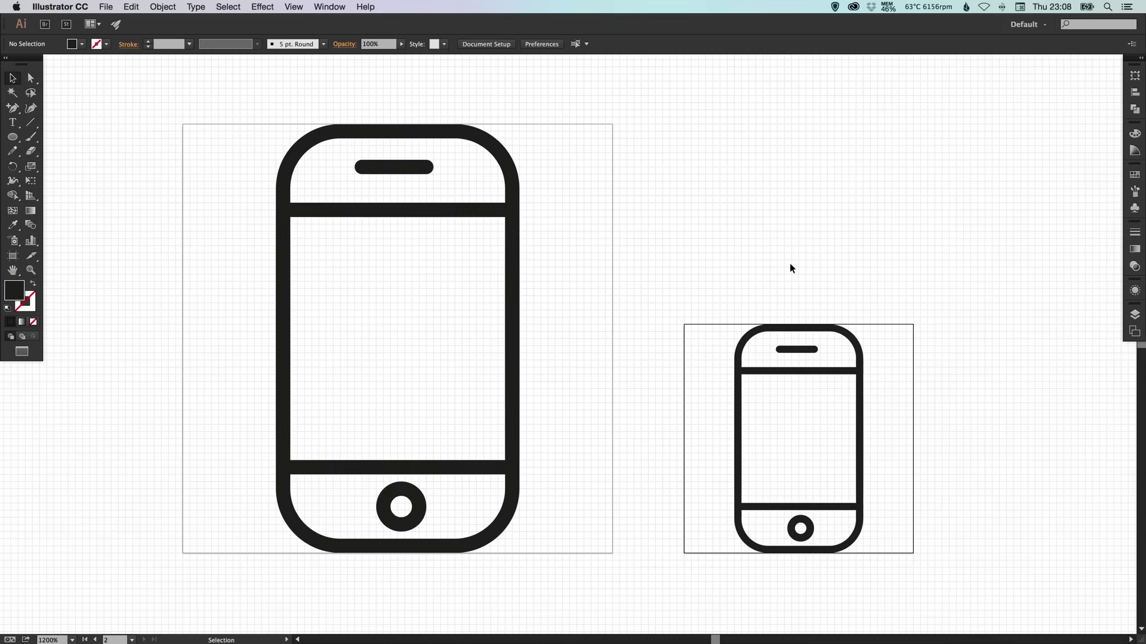